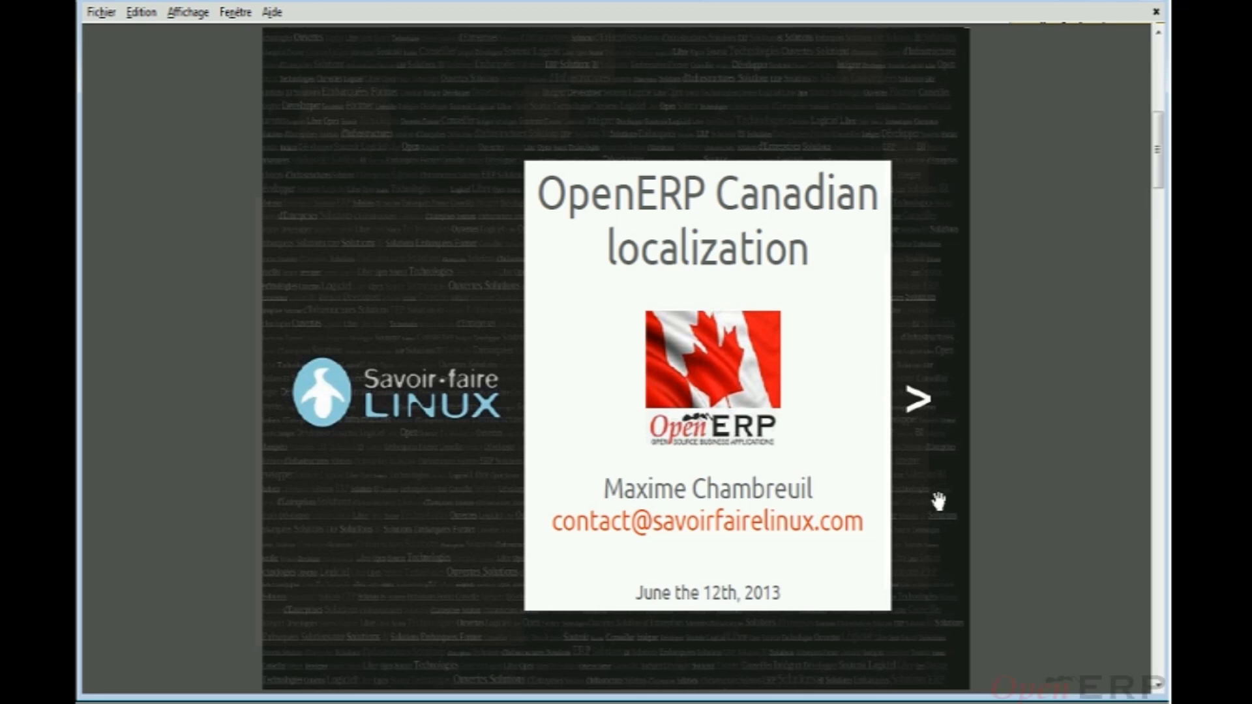
Scroll past the OpenERP Canadian localization title slide to the Agenda slide
scroll(943, 498, down, 1)
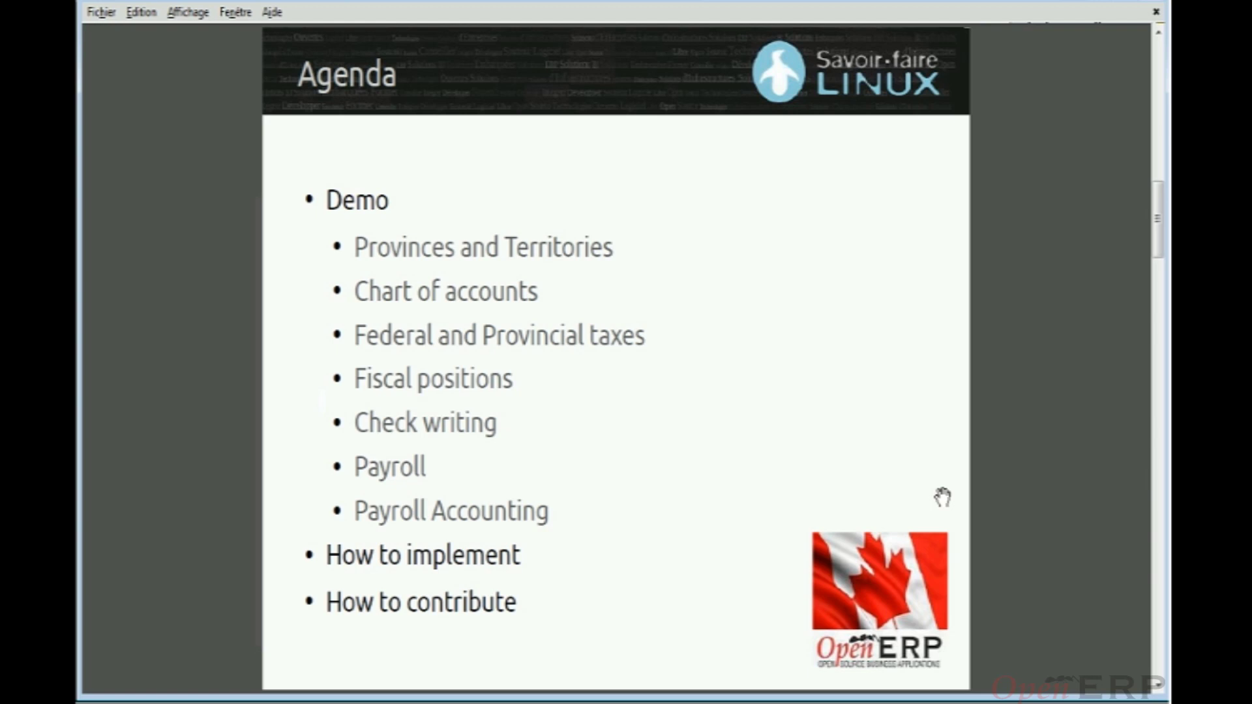
Advance from the Agenda to the Module name (project) slide
key(Page_Down)
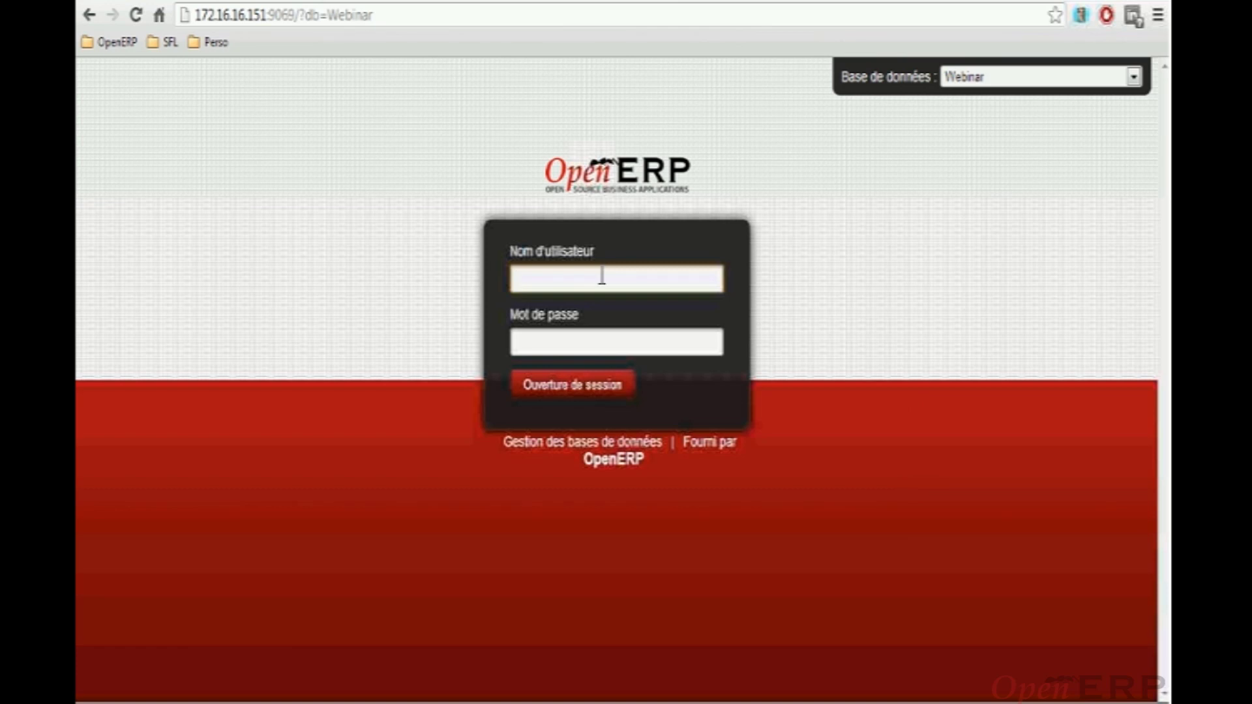
Log in to OpenERP as the admin user
text(admin)
key(Tab)
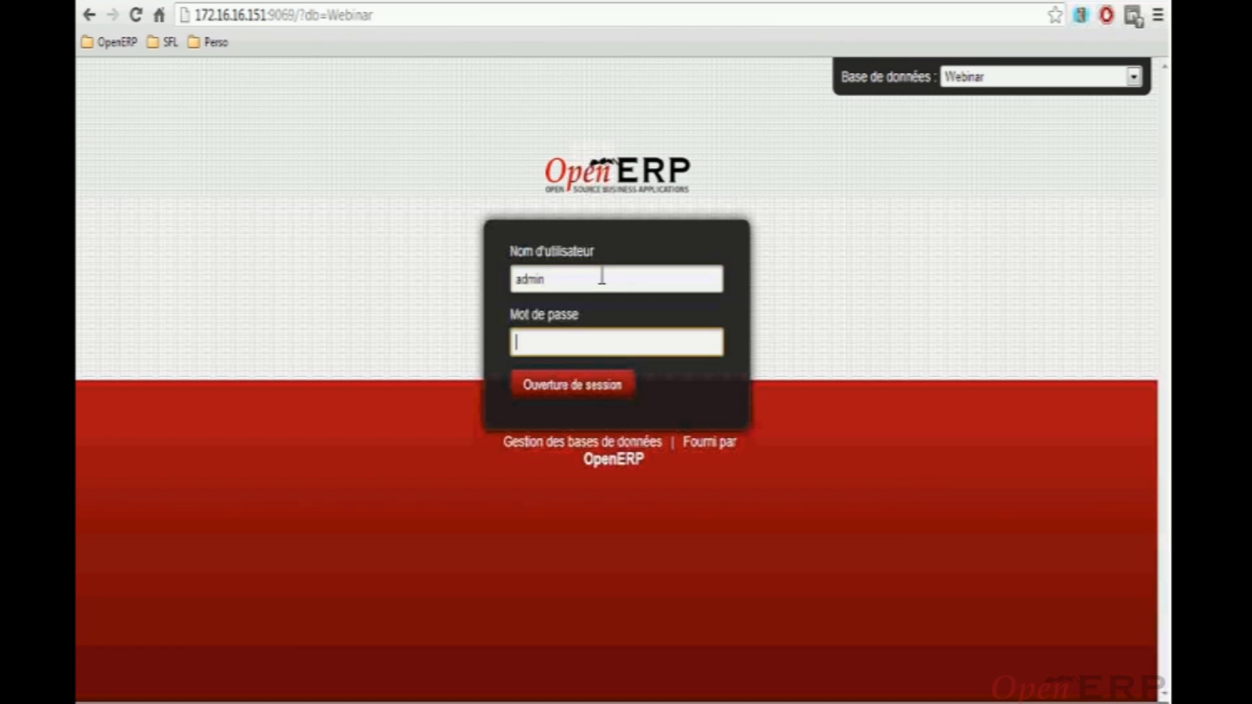
text(admin)
click(569, 377)
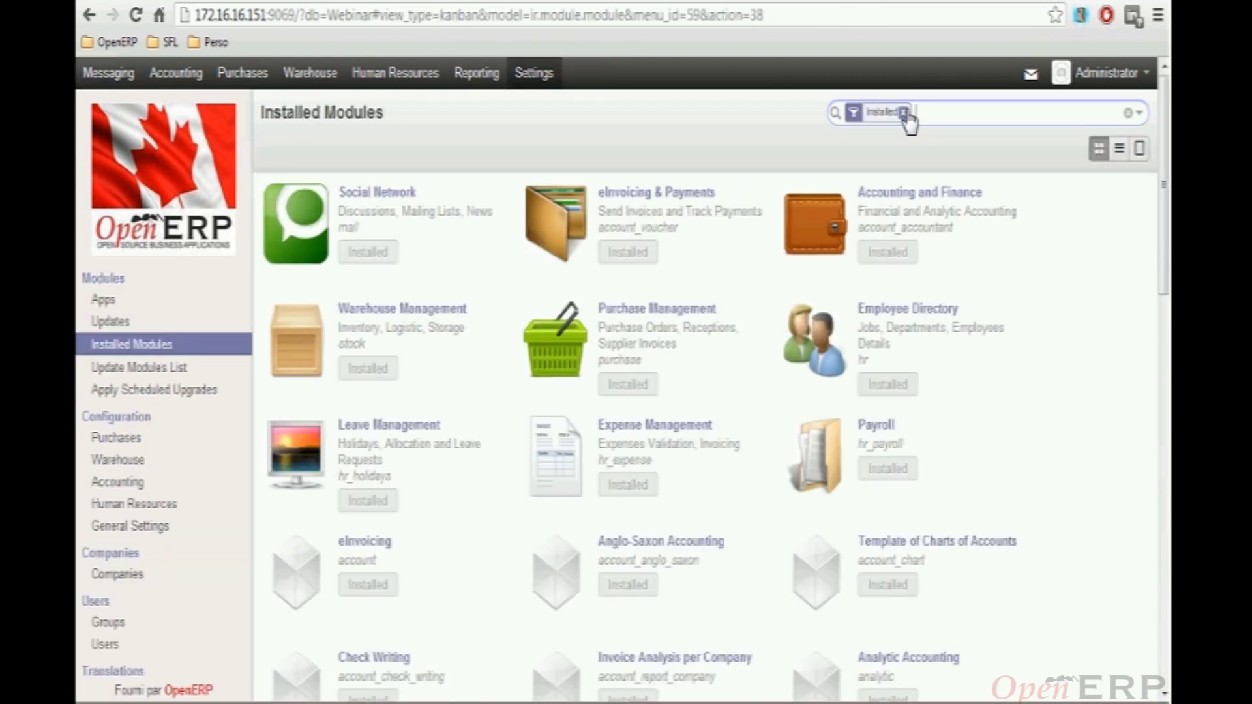
Remove the Installed filter and list the modules matching Canada
click(904, 113)
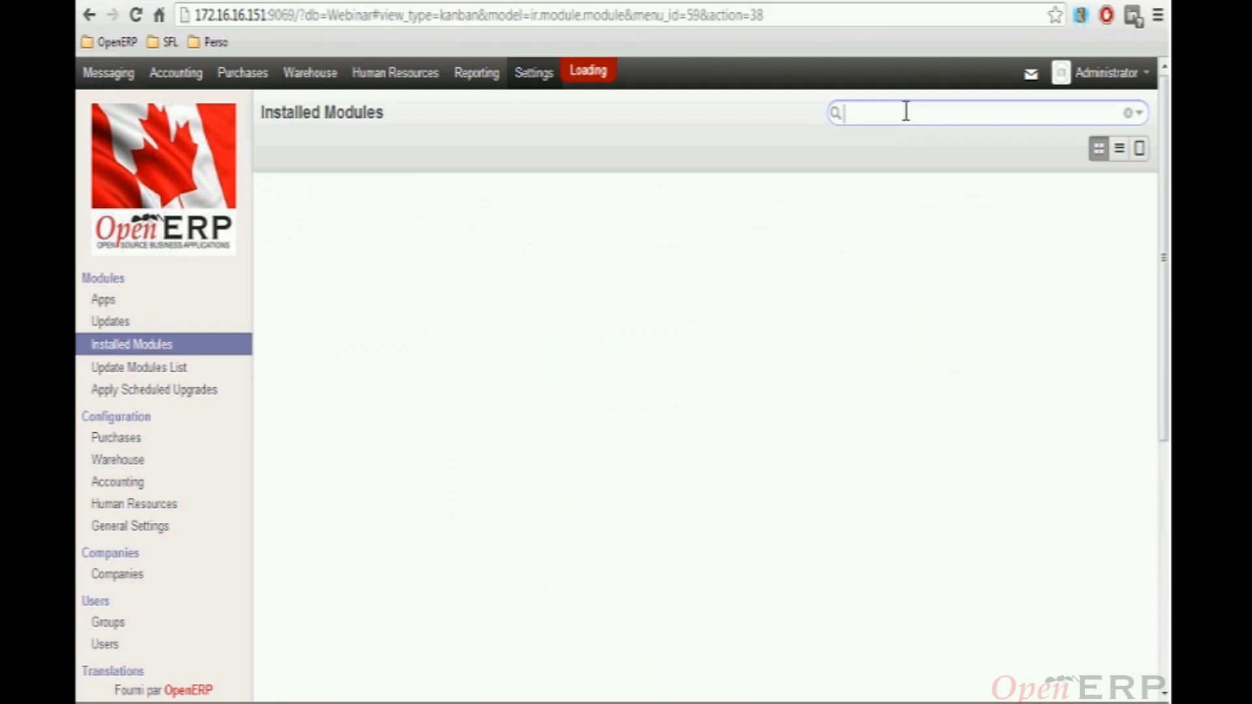
text(Canada)
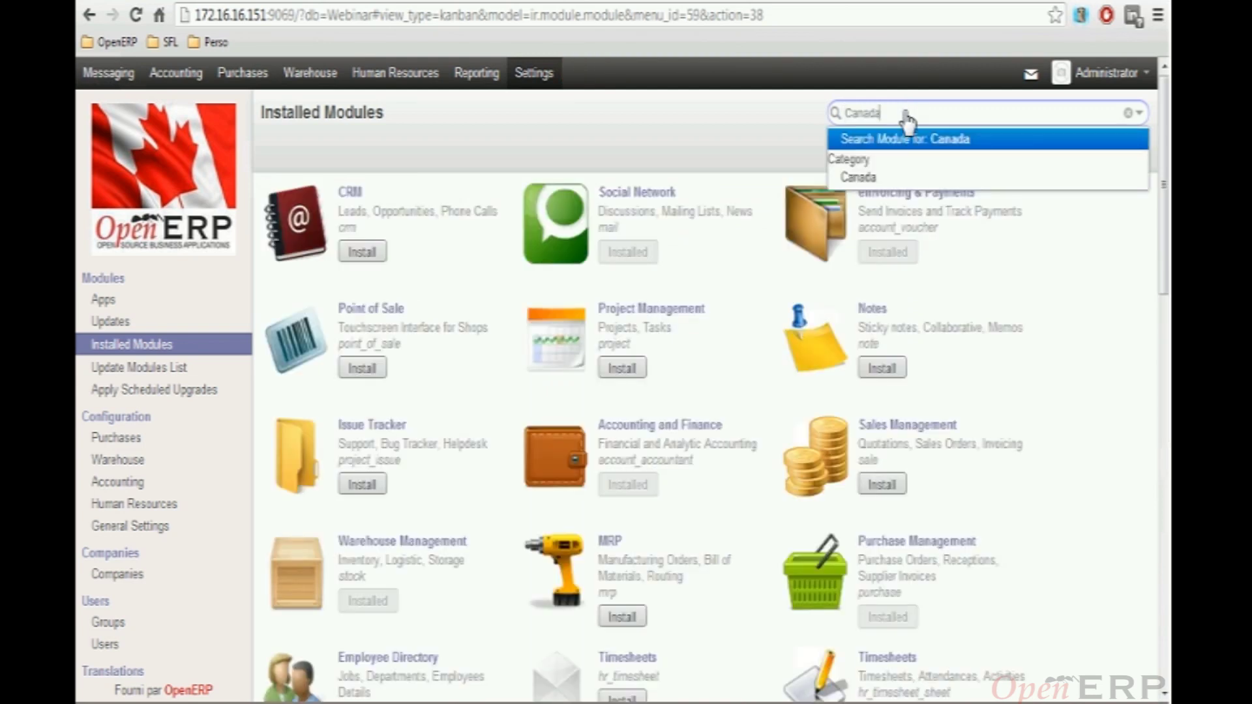
key(Return)
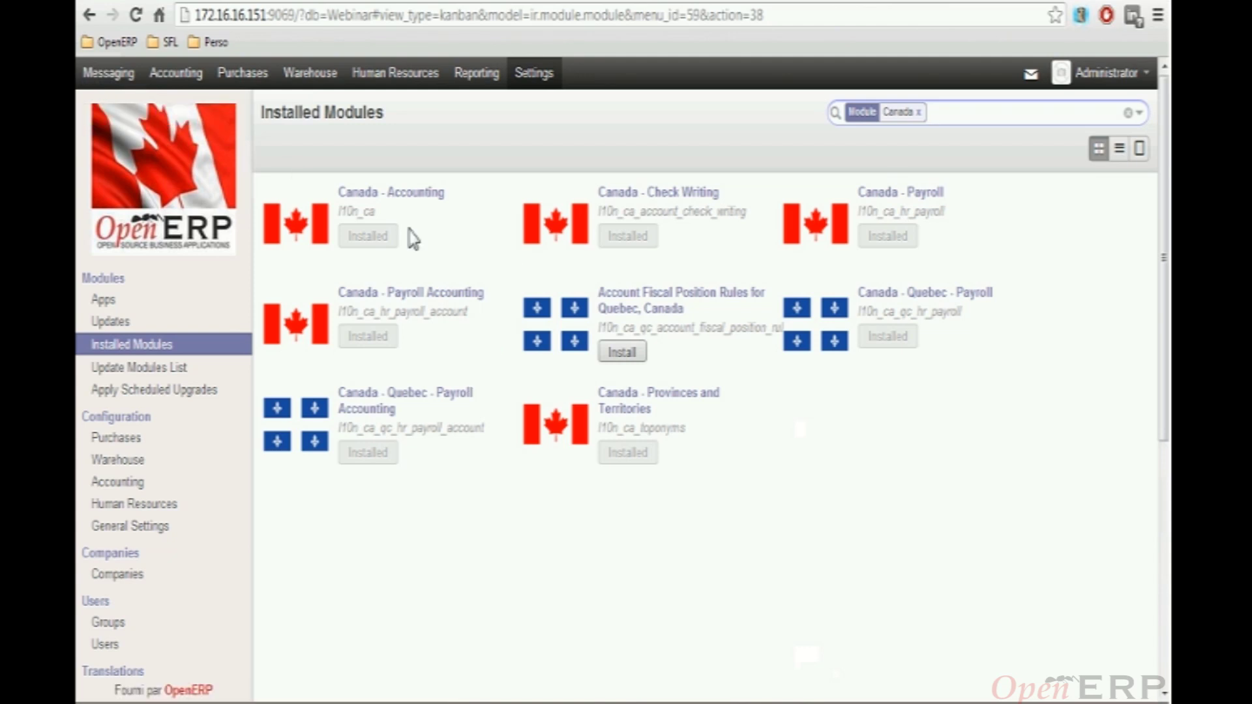
click(245, 74)
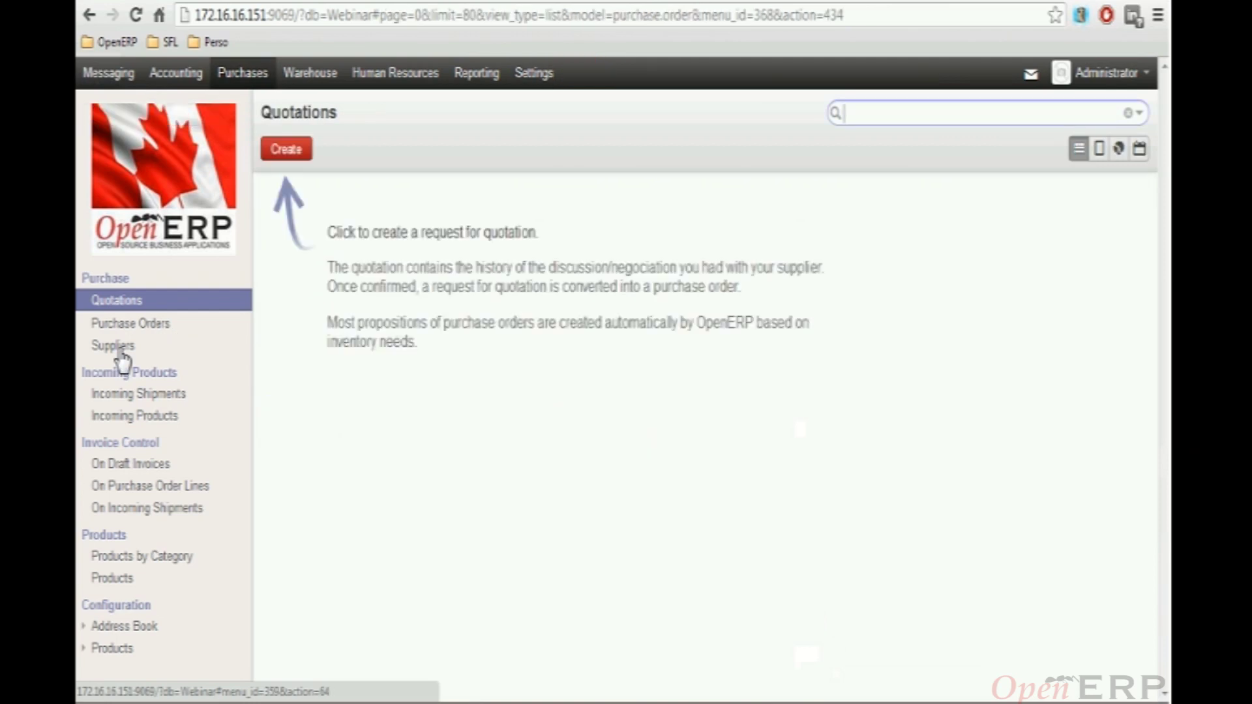
Edit the OpenERP supplier and set its country to Canada
click(132, 347)
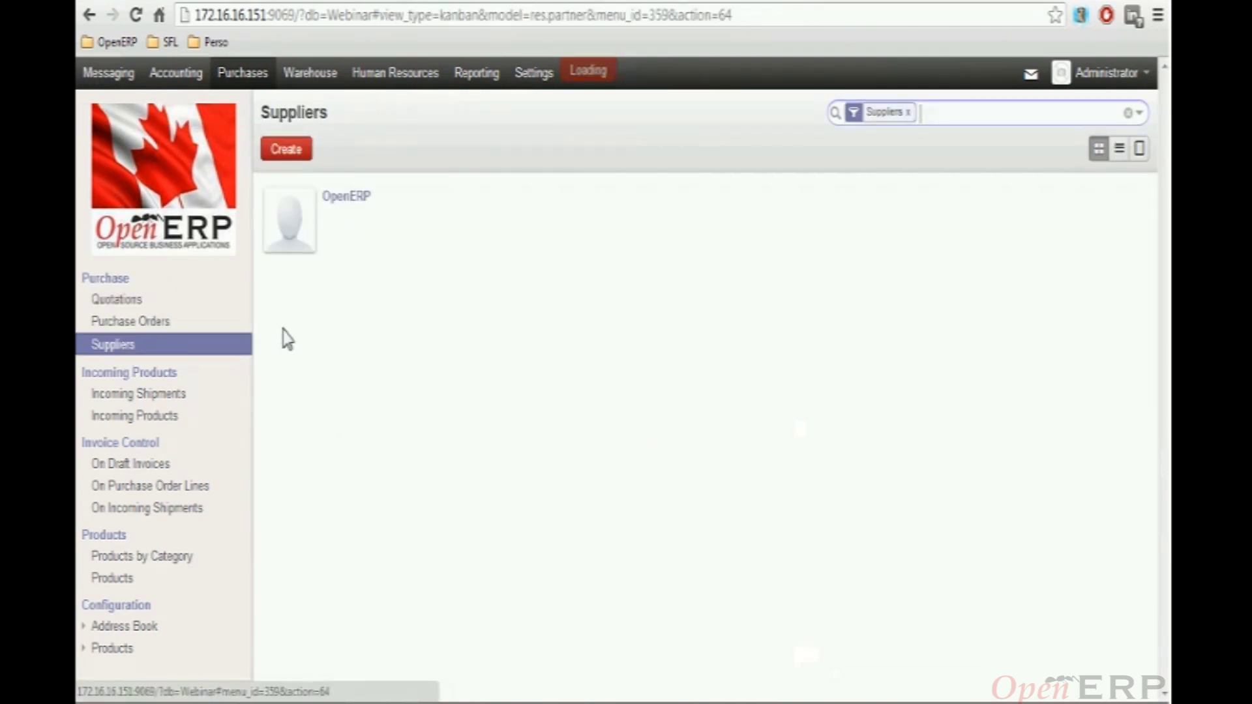
click(344, 198)
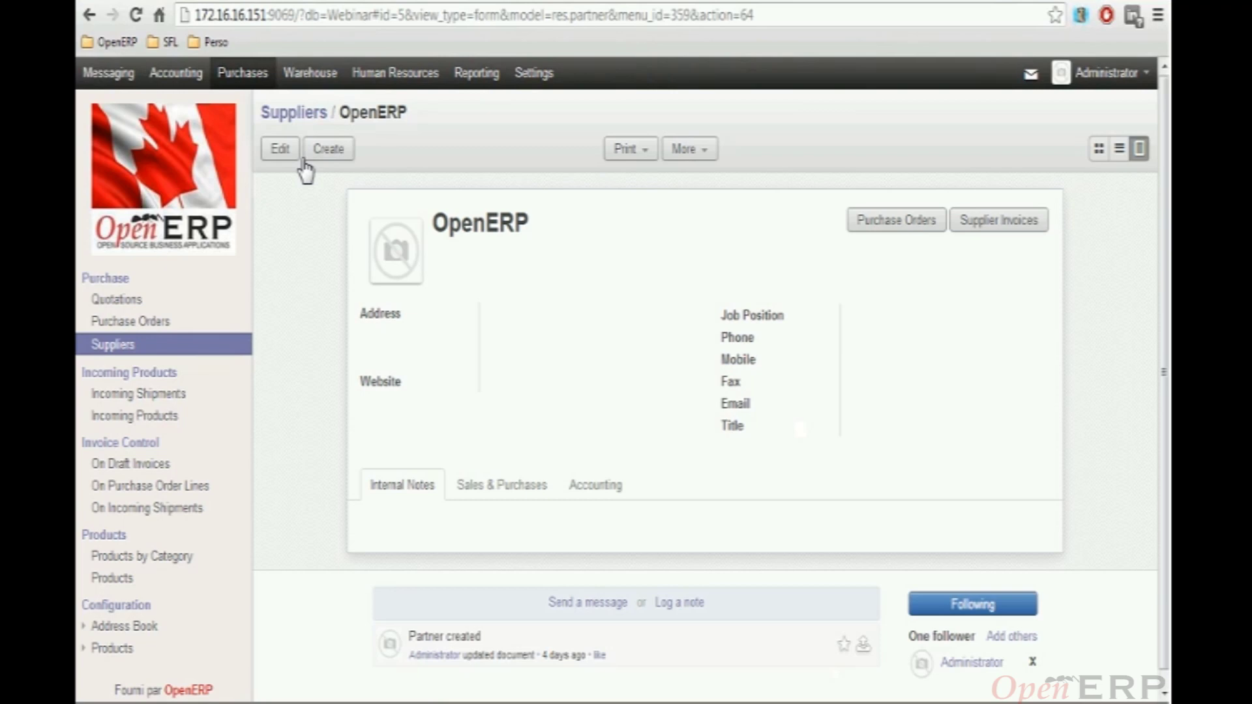
click(298, 156)
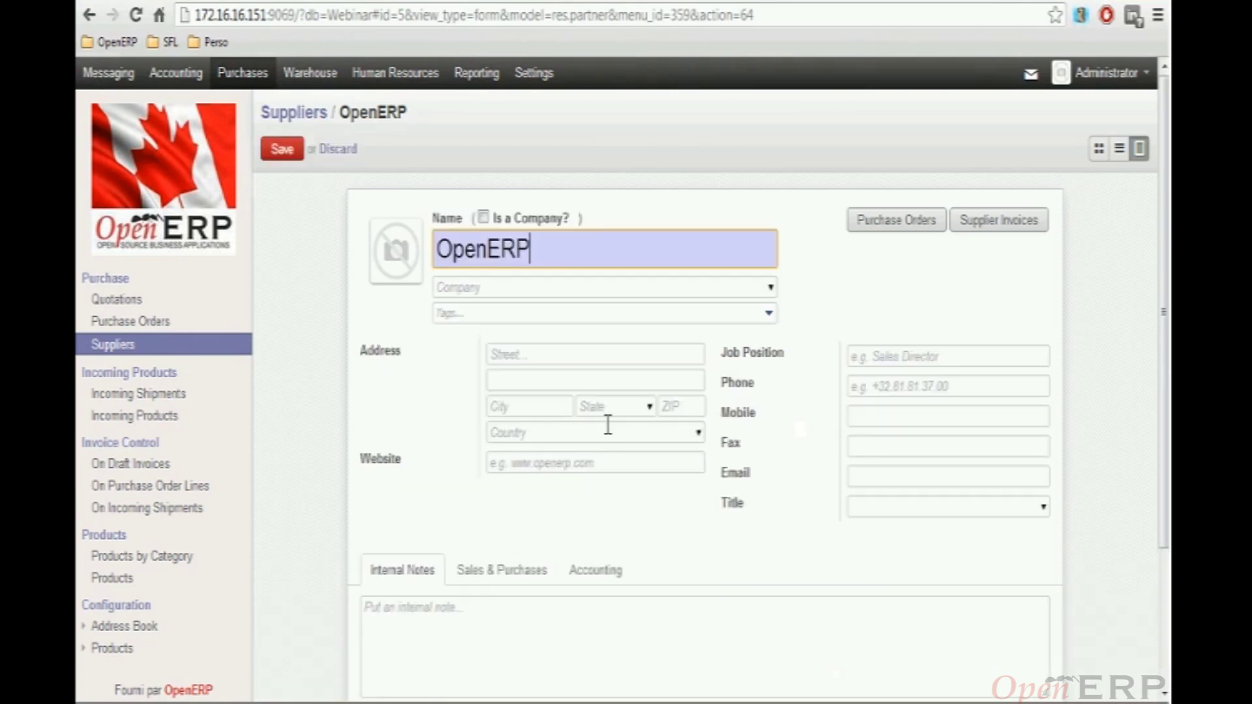
click(607, 431)
text(ca)
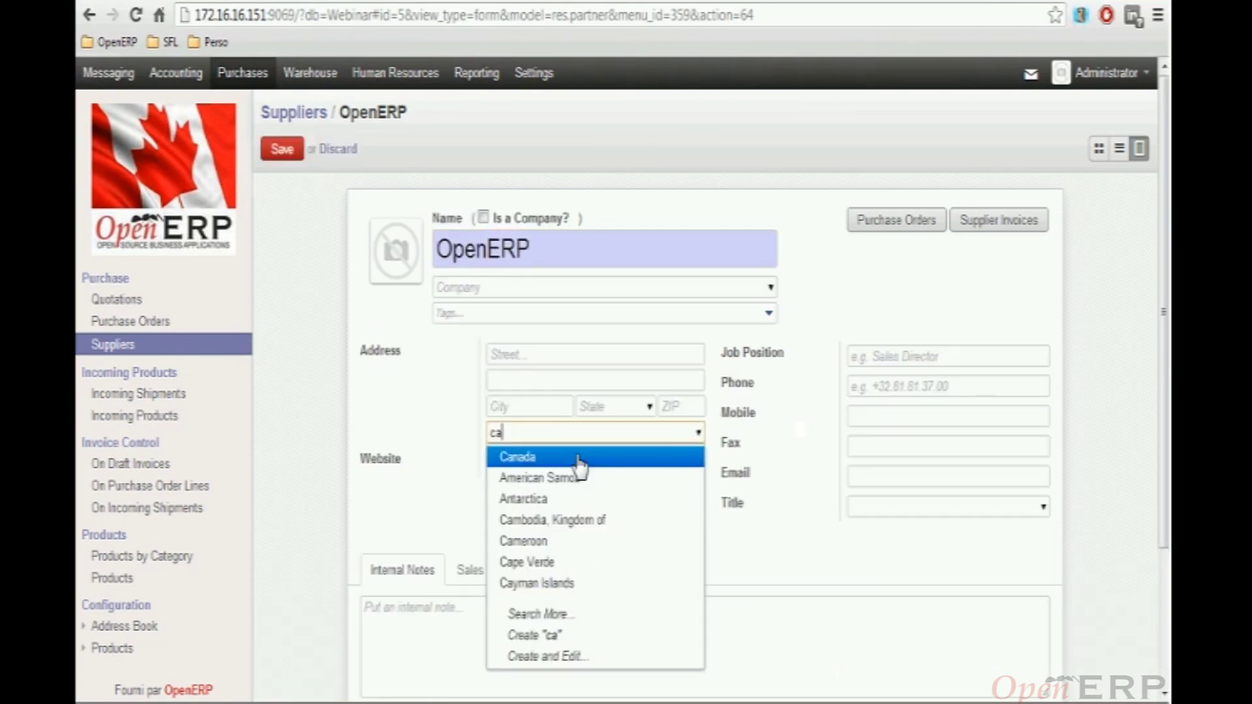
click(580, 458)
Set the supplier's province to Northwest Territories
click(650, 409)
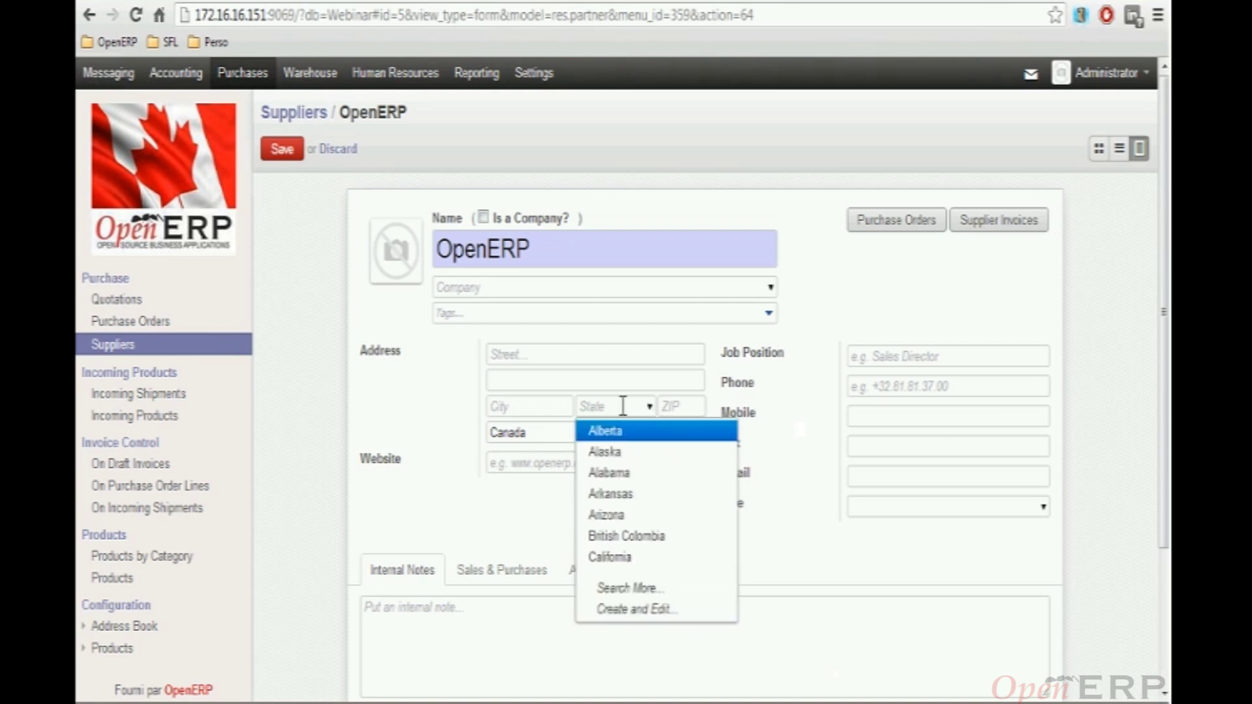
click(621, 403)
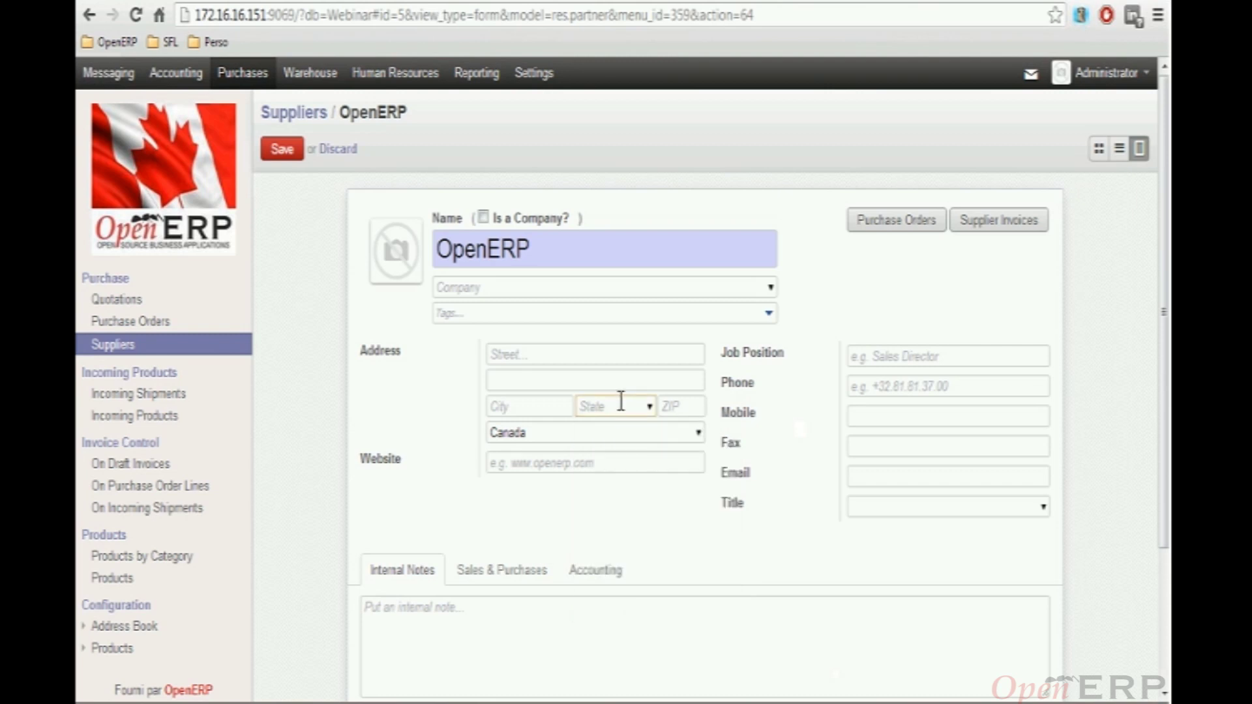
text(on)
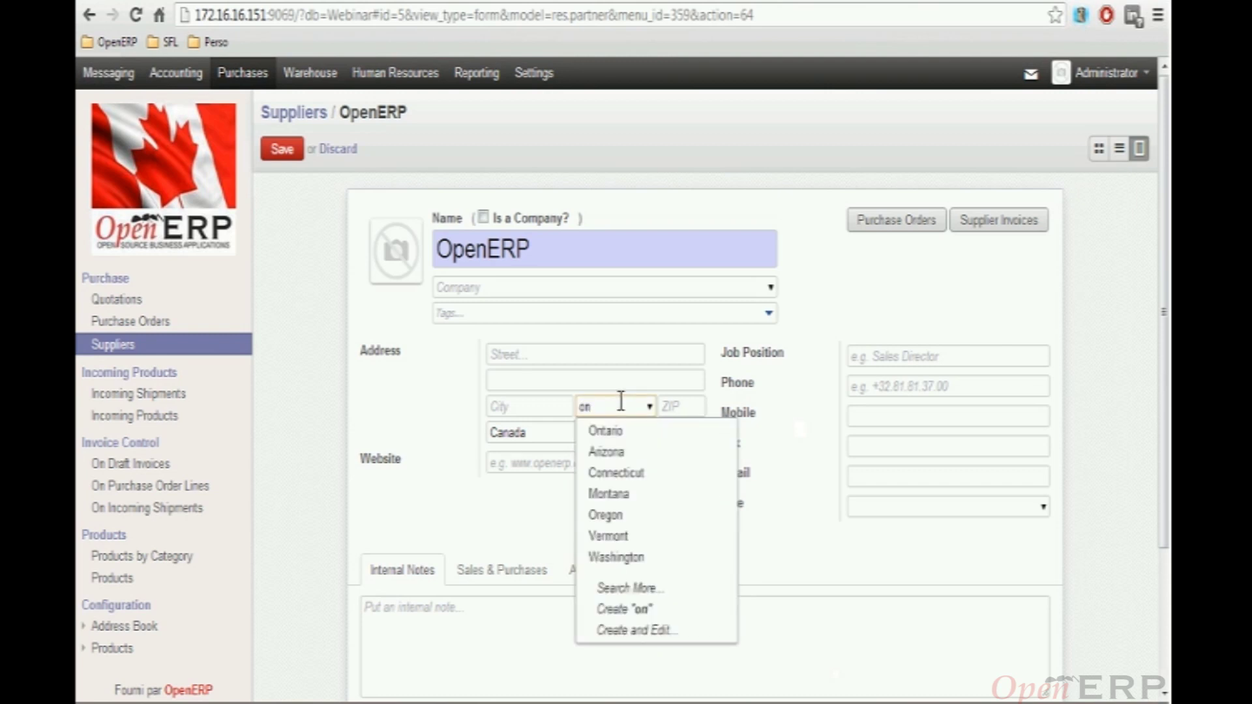
key(BackSpace)
key(BackSpace)
text(qu)
key(BackSpace)
key(BackSpace)
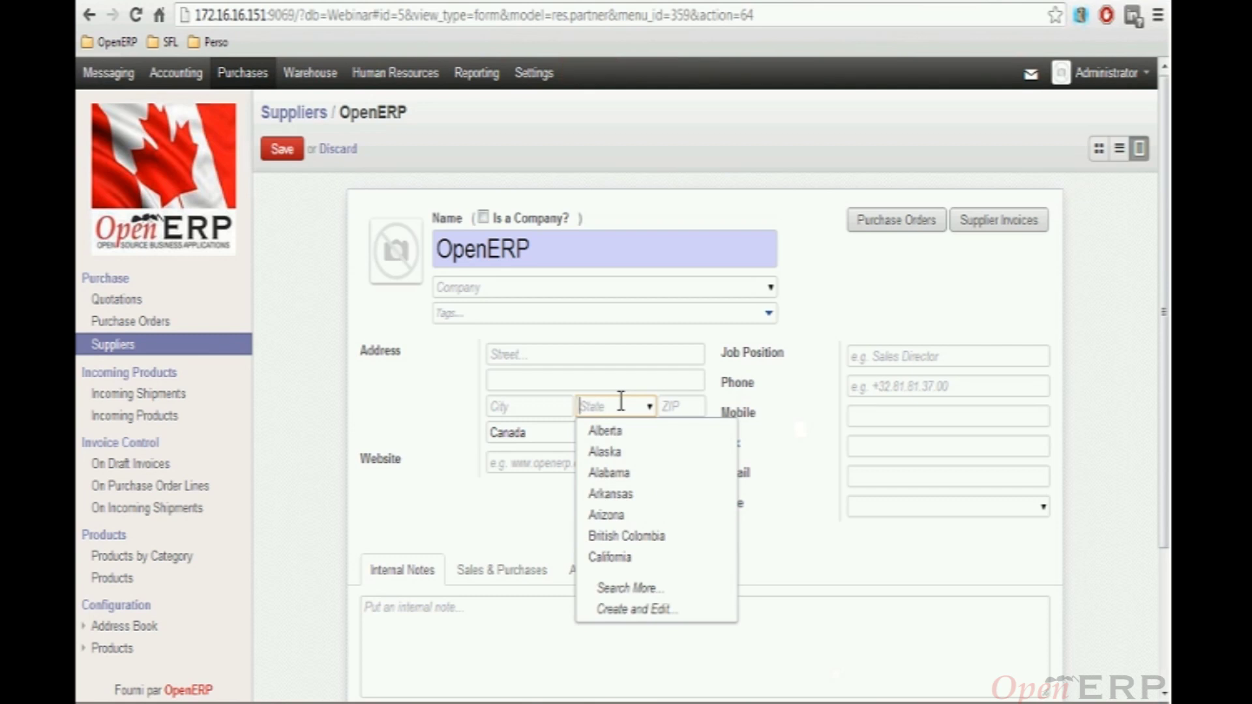
text(yu)
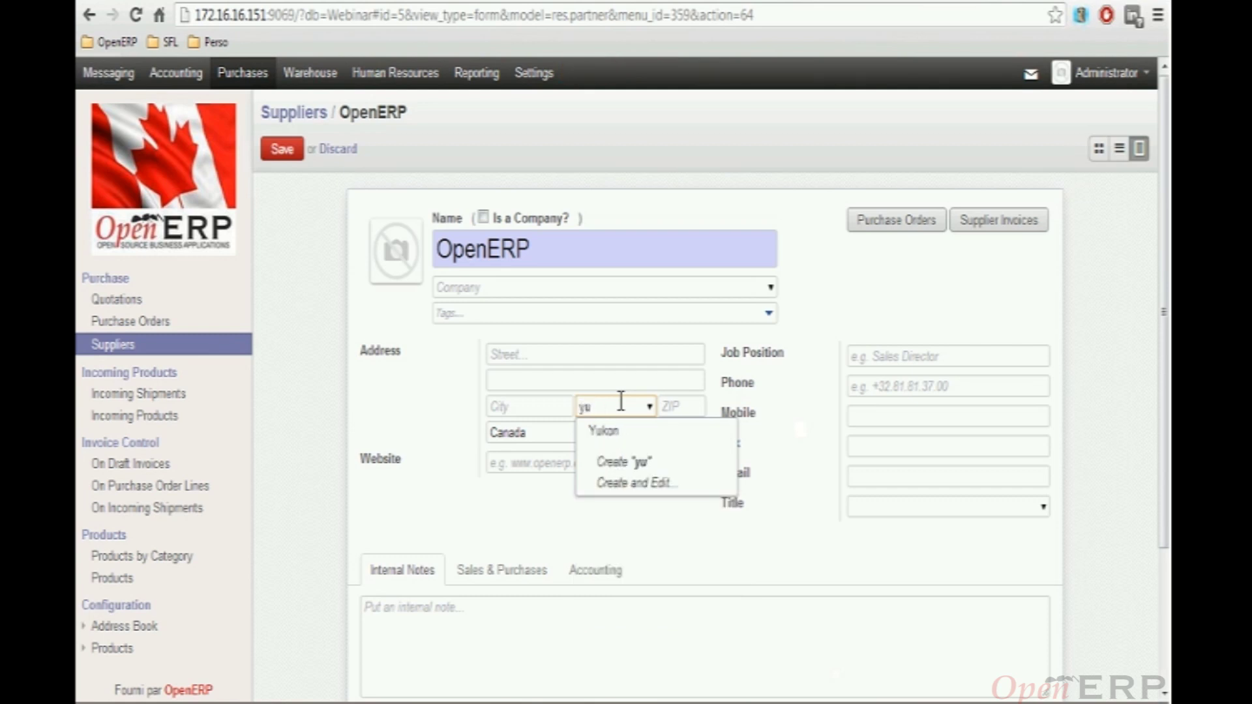
key(BackSpace)
key(BackSpace)
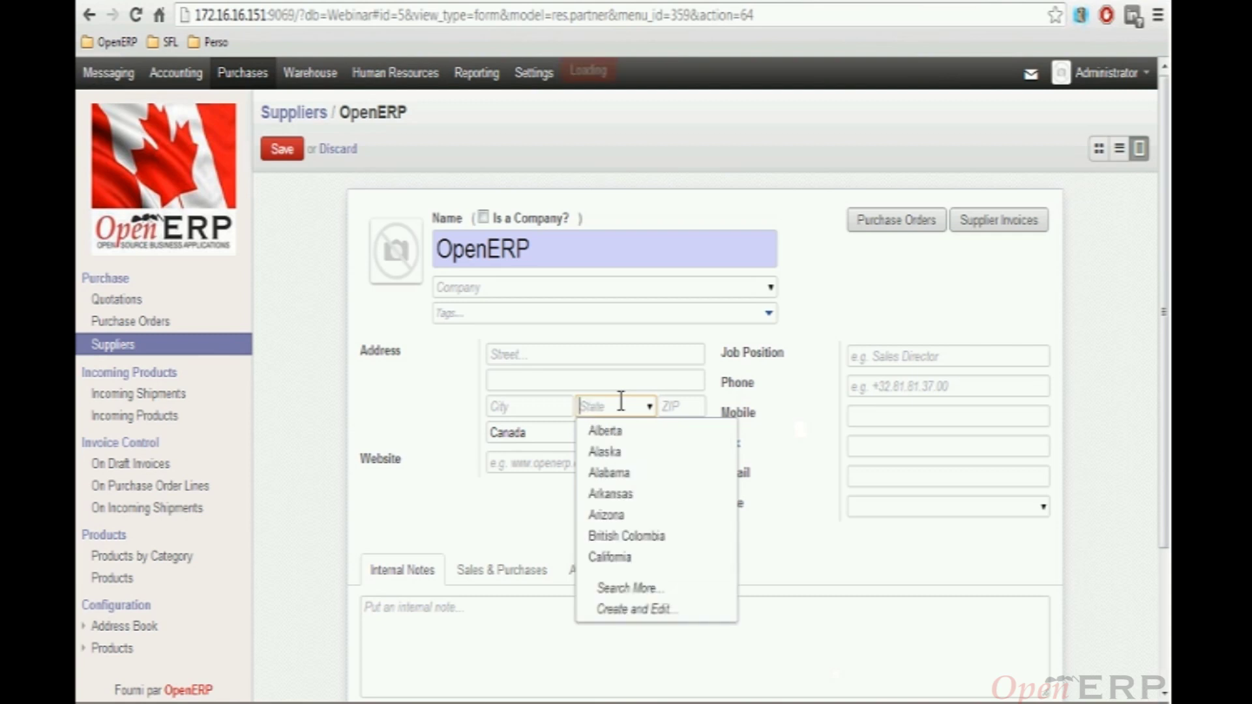
text(Nt)
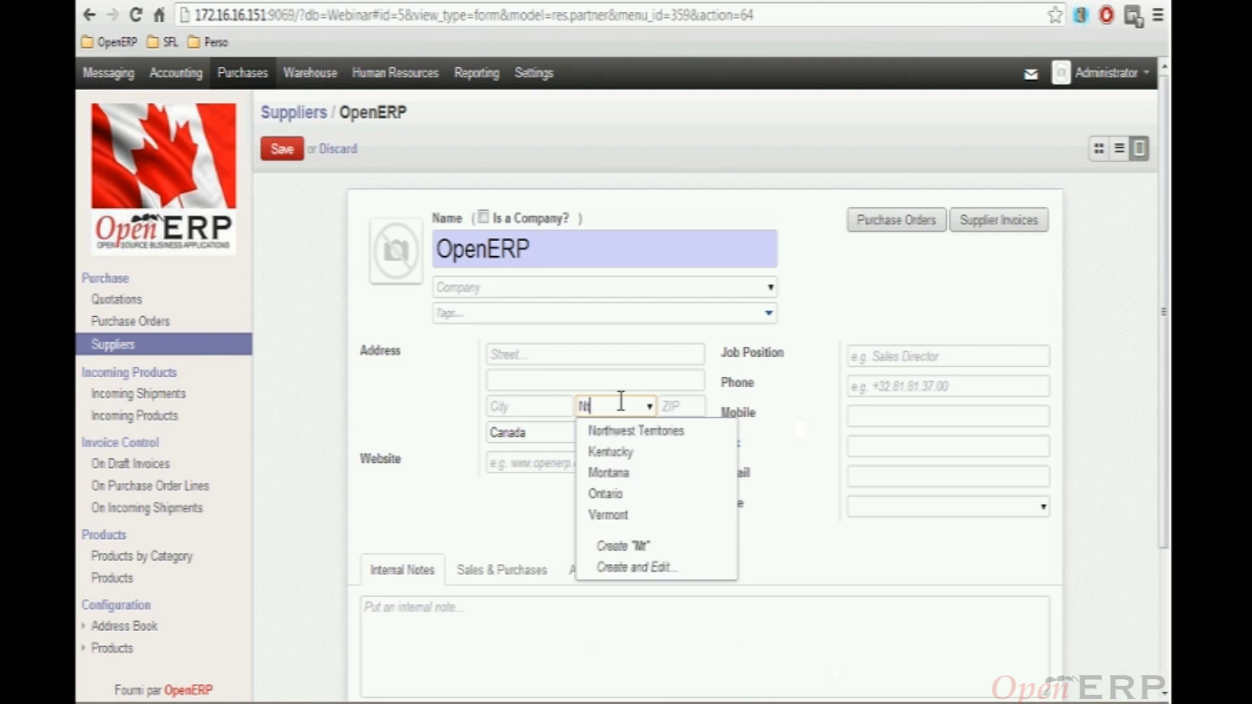
key(Return)
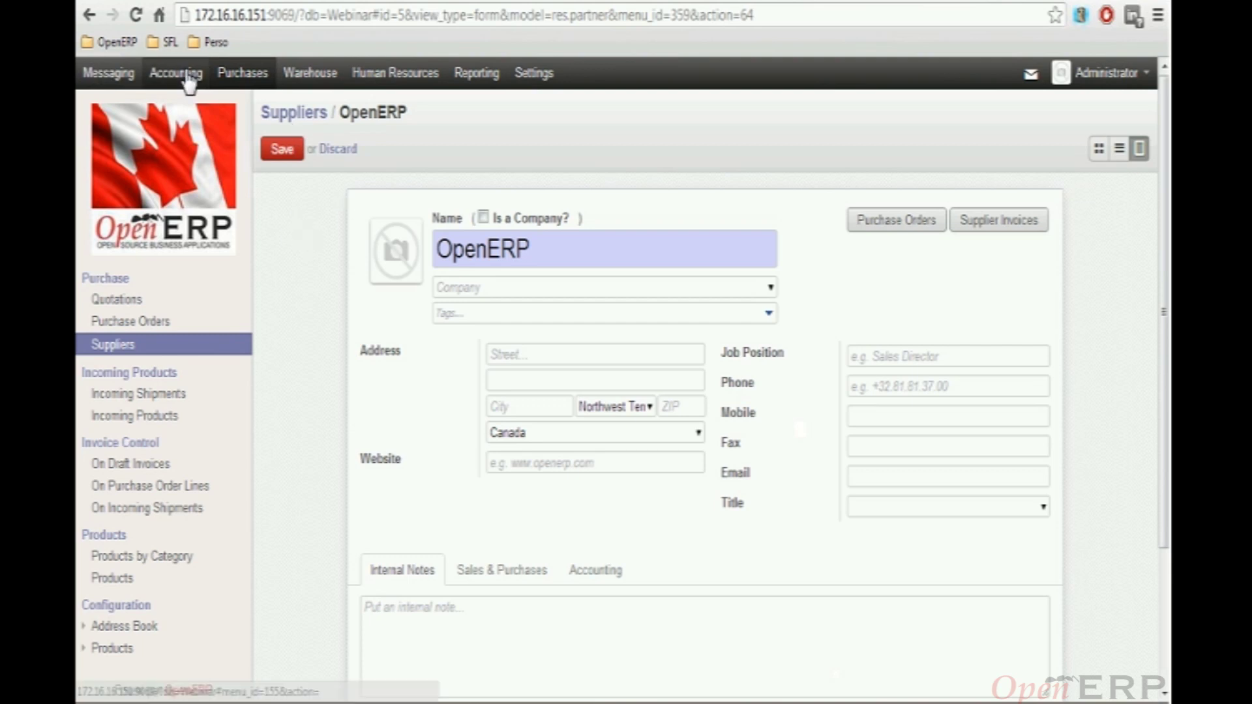
click(188, 77)
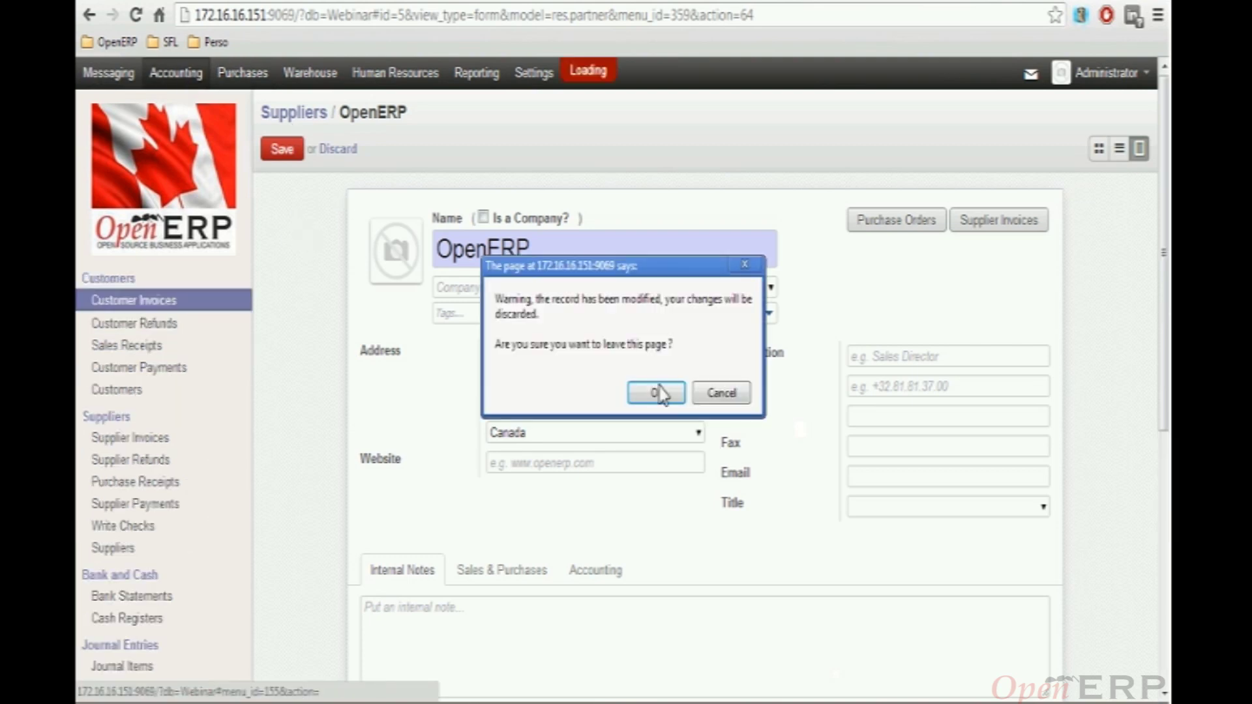
Discard the supplier edits and expand the Accounts, Templates, and Taxes template menus
click(658, 393)
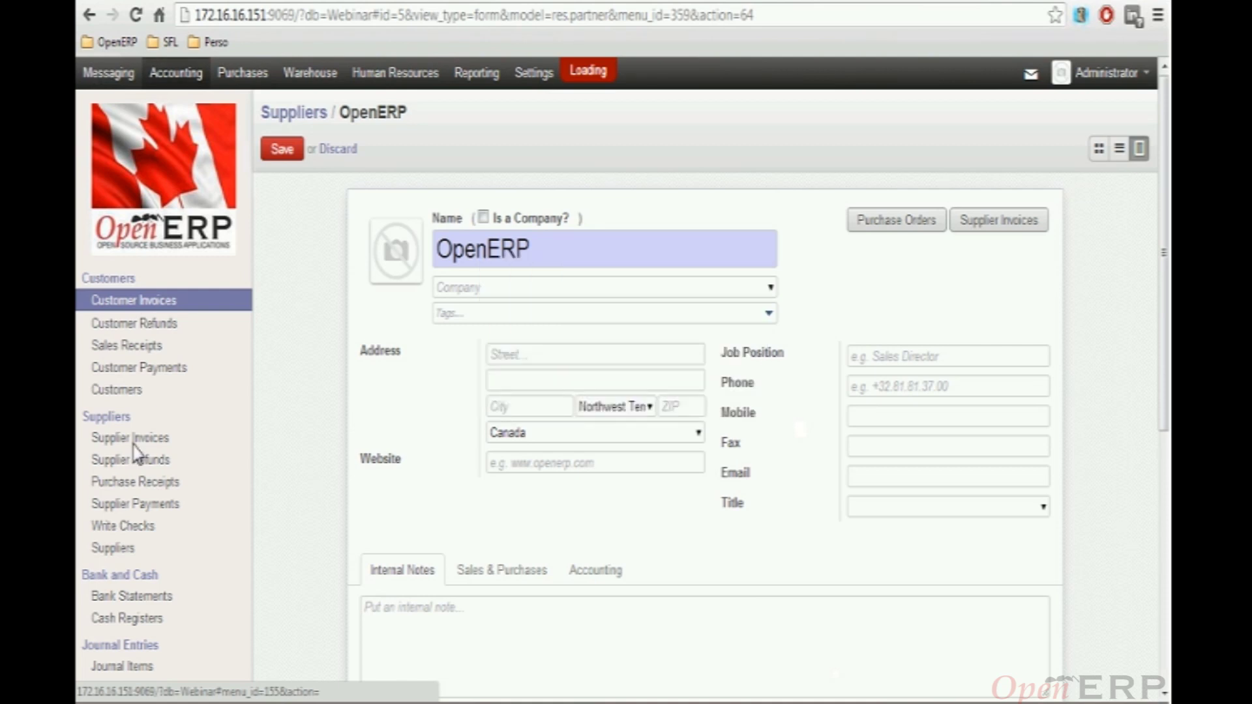
scroll(157, 453, down, 5)
scroll(159, 454, down, 2)
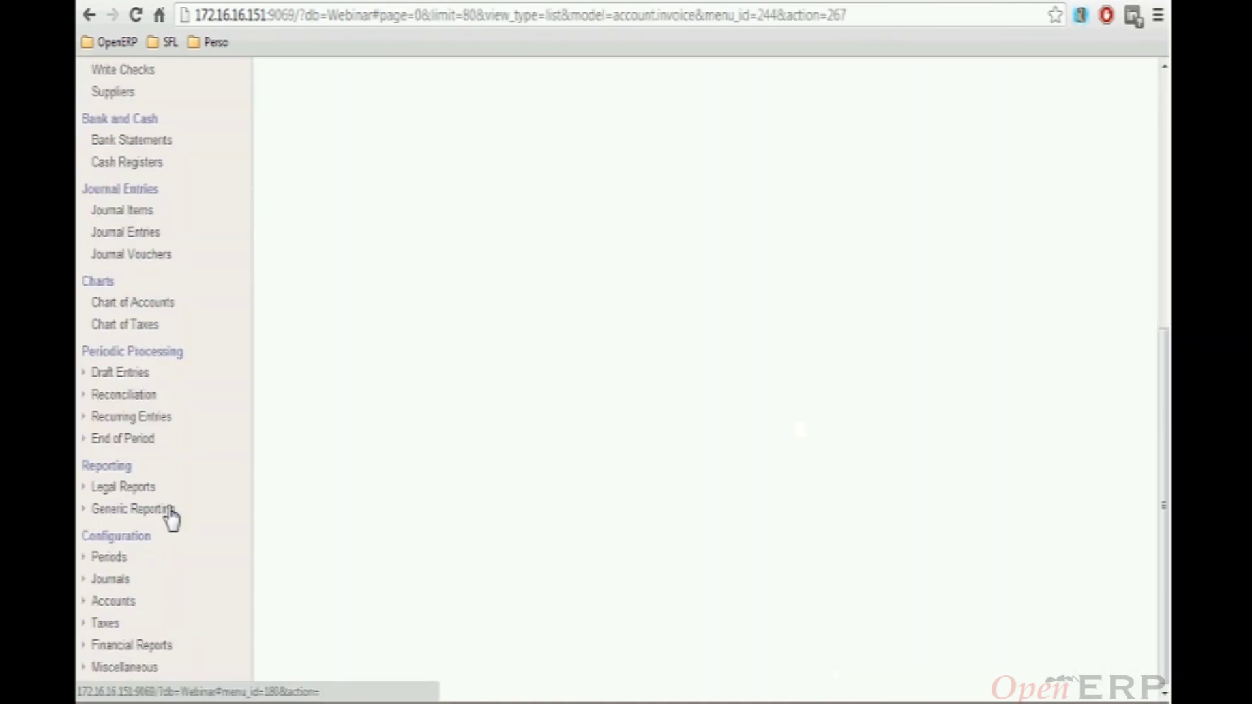
click(84, 600)
scroll(130, 592, down, 3)
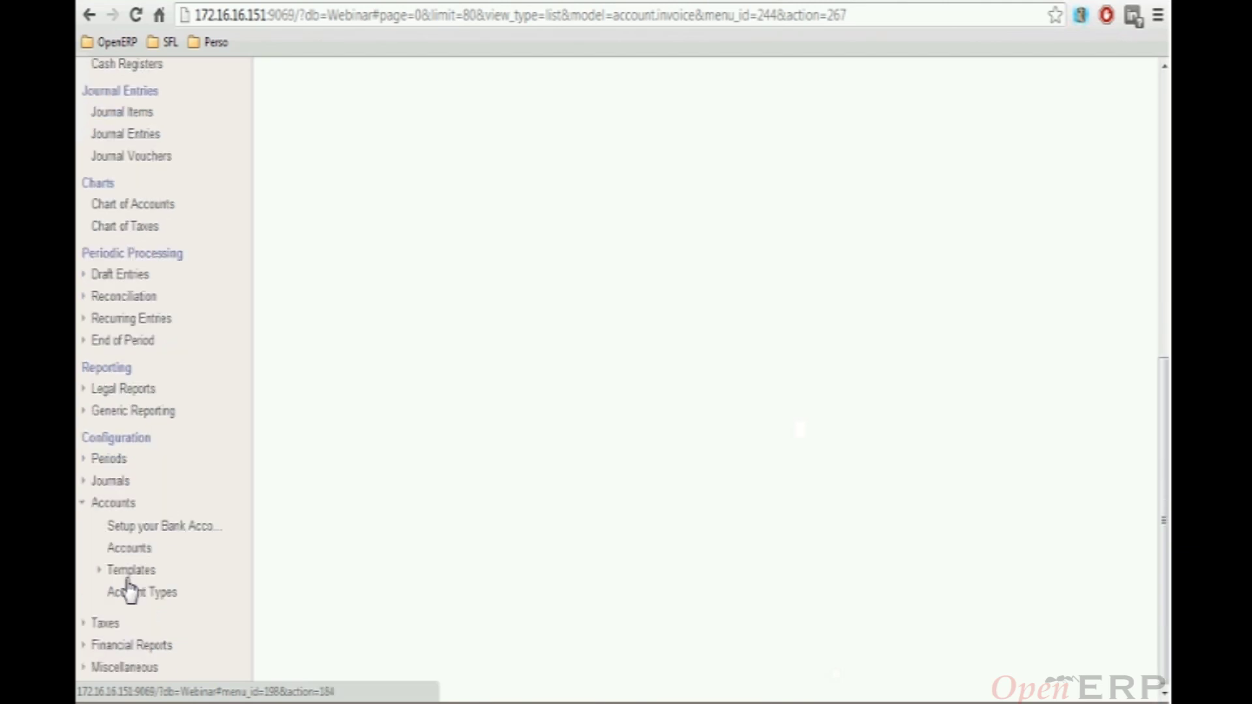
click(130, 575)
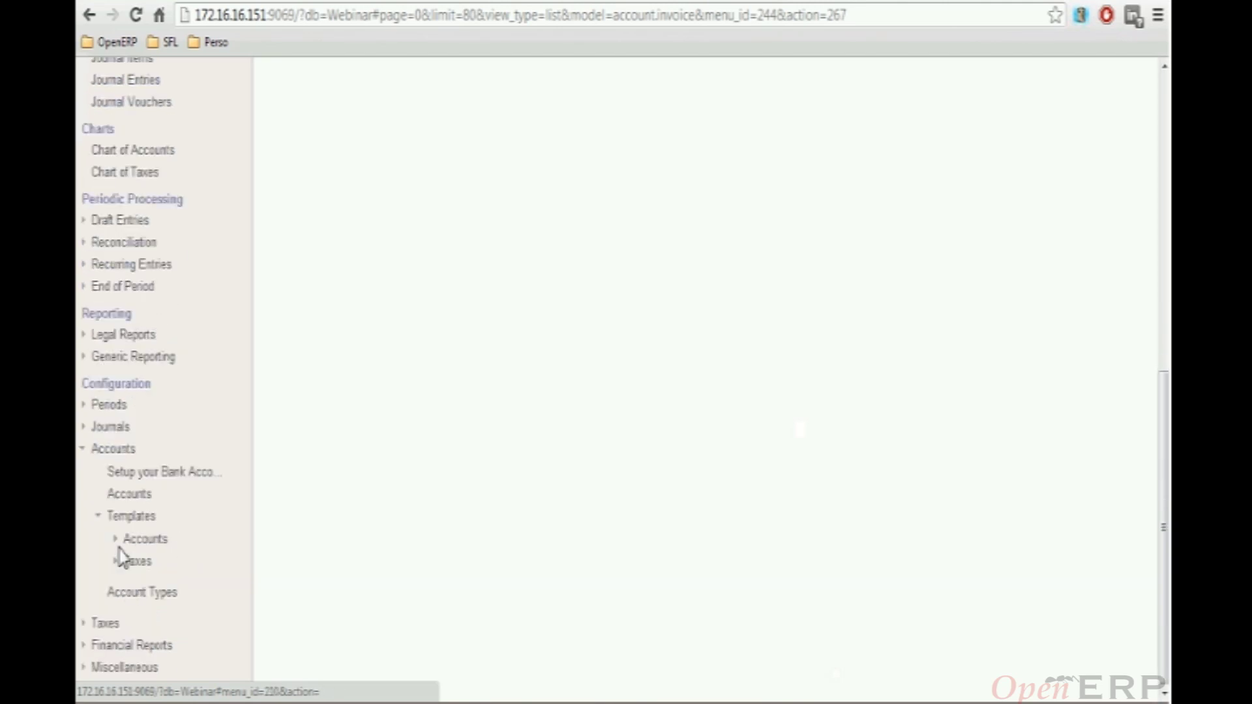
click(117, 540)
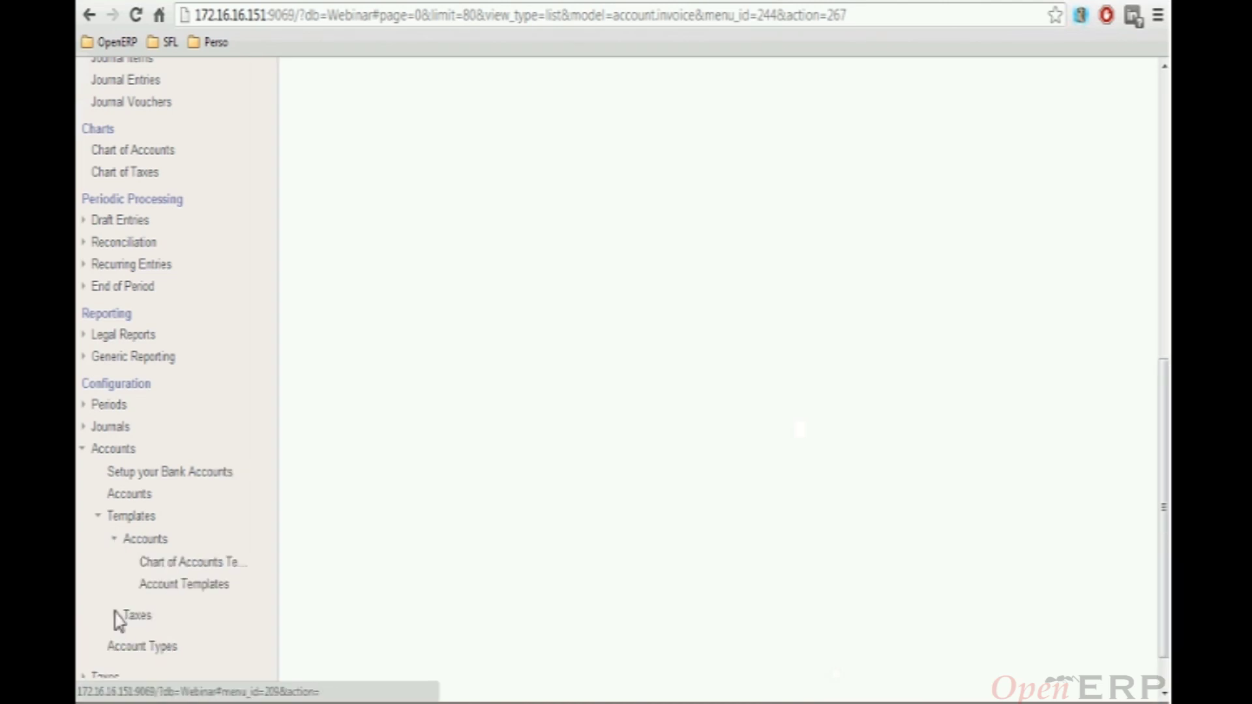
click(123, 616)
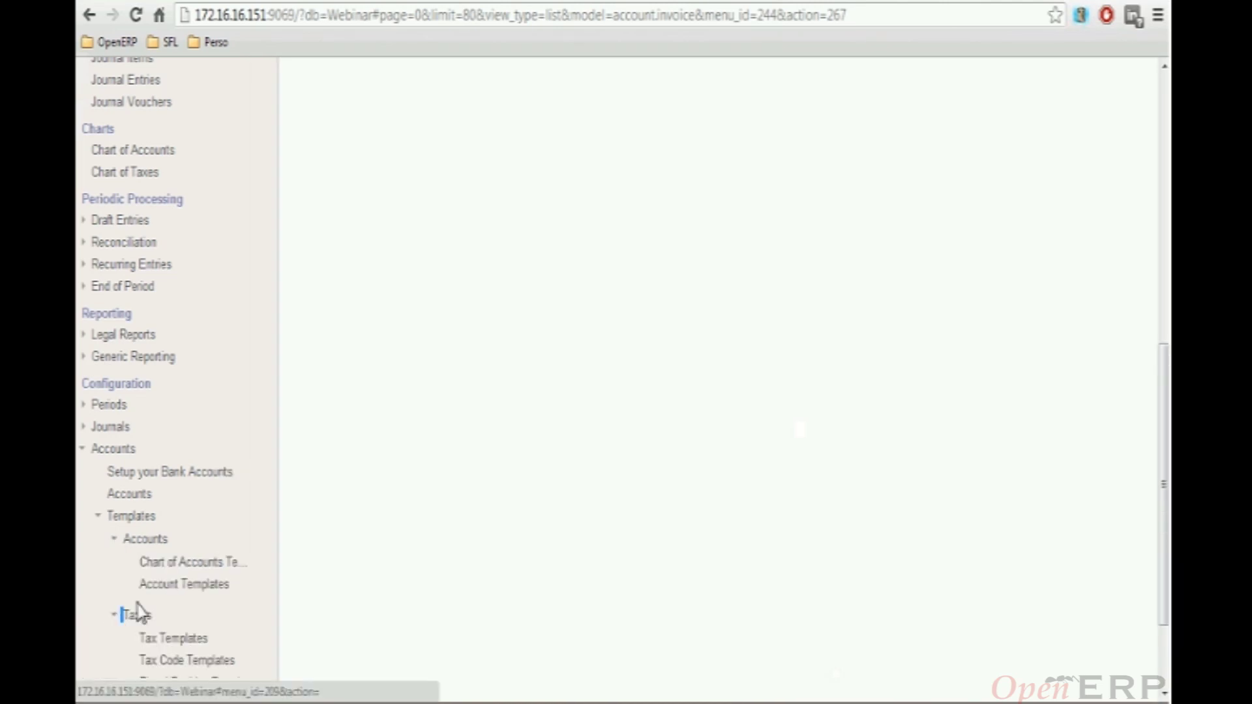
Open the Accounting & Finance settings page
scroll(163, 587, down, 2)
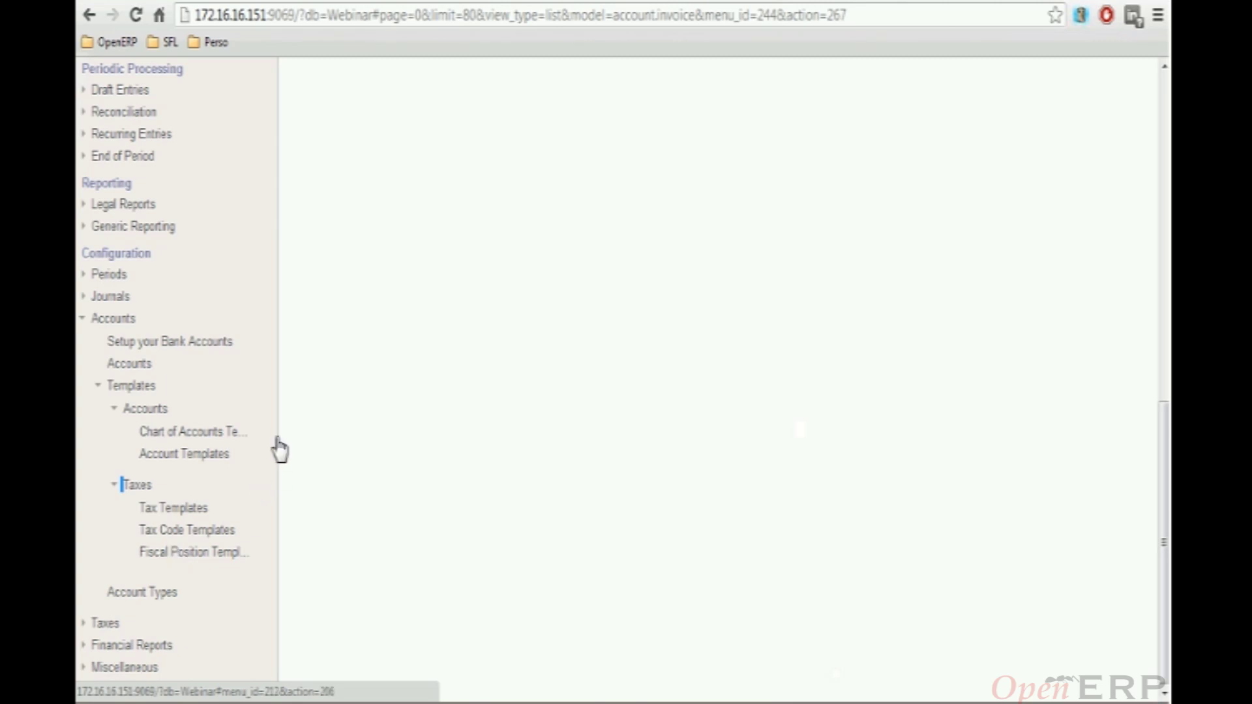
scroll(279, 450, up, 10)
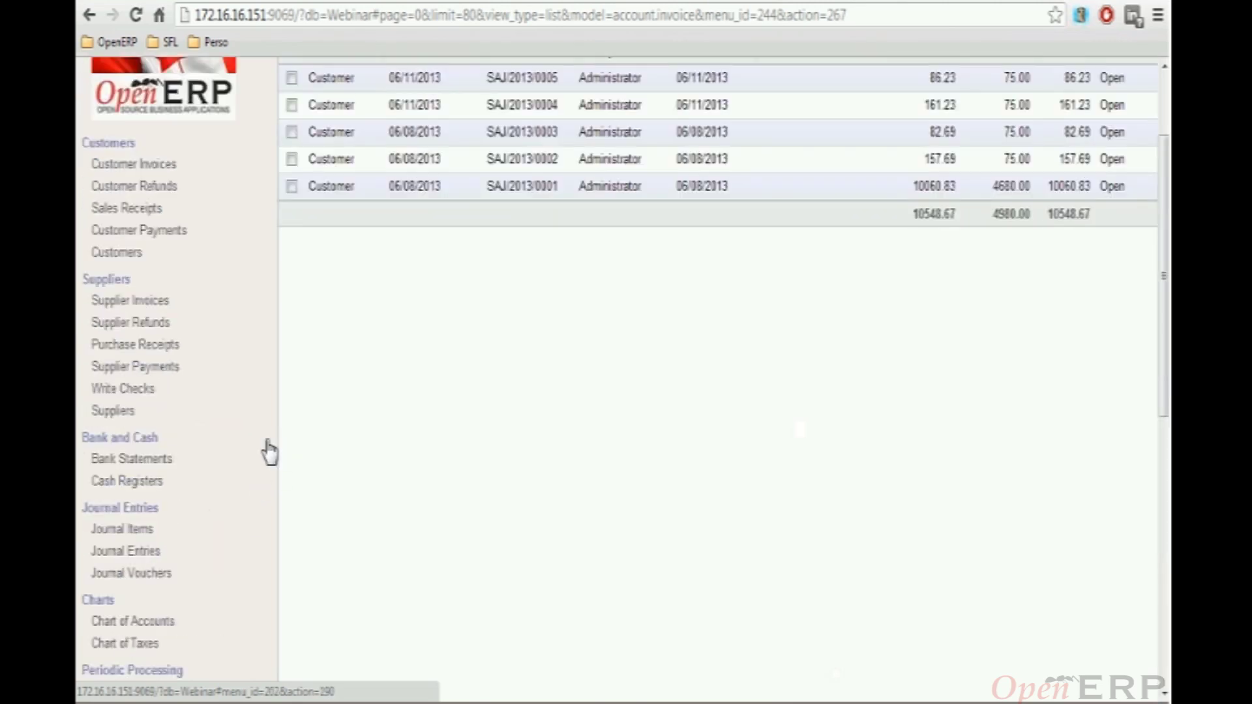
click(534, 72)
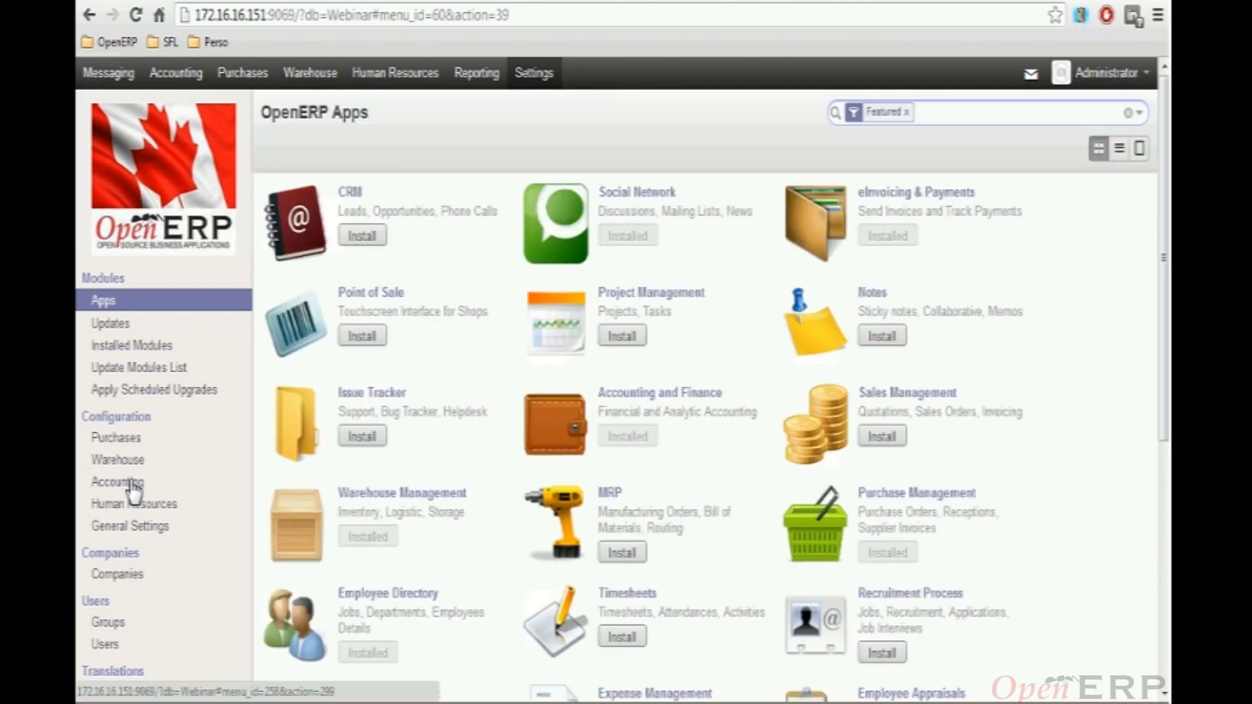
click(134, 482)
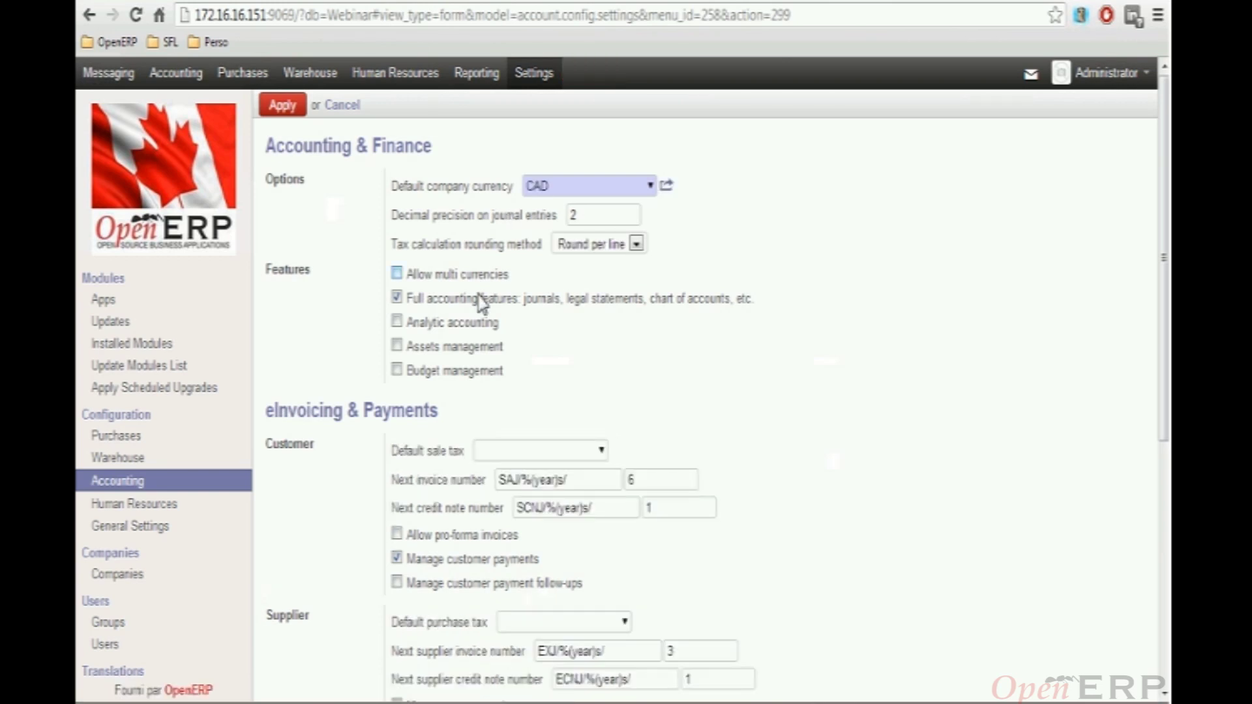
Choose GSTQST_SALE as default sale tax and GSTQST_PURC as default purchase tax, then apply
mouse_move(460, 250)
mouse_move(466, 196)
mouse_move(500, 260)
scroll(555, 385, down, 2)
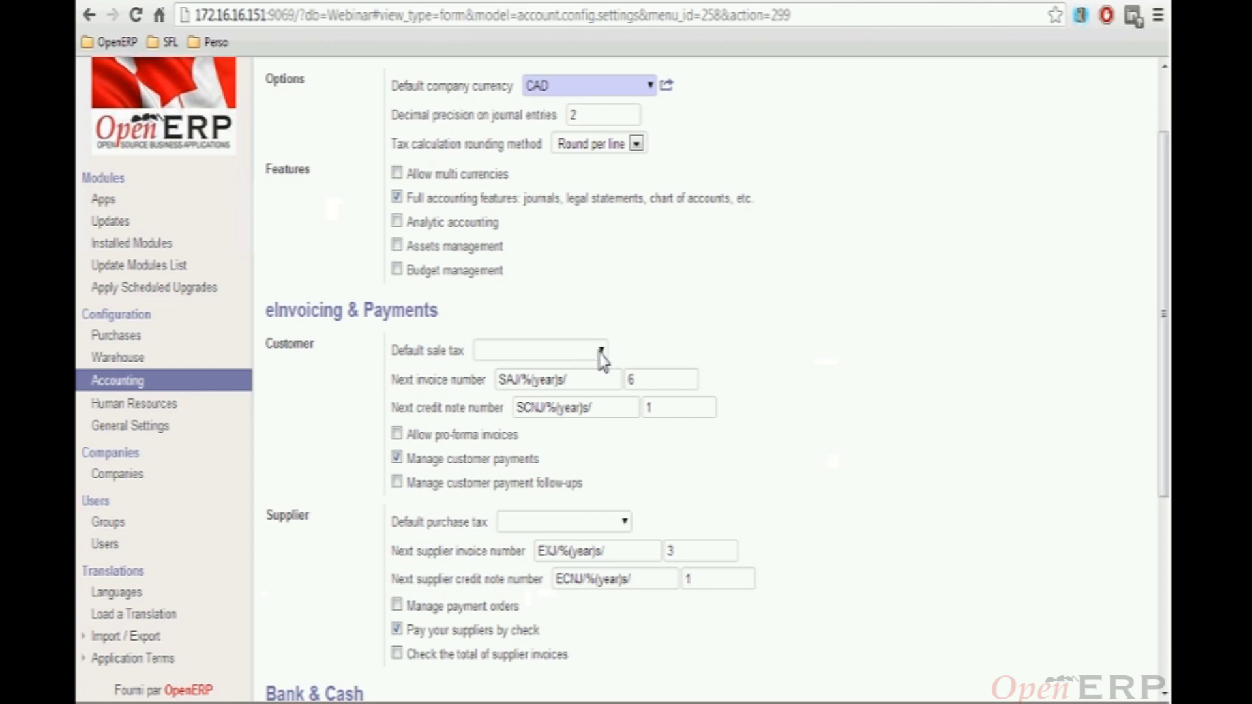
click(601, 351)
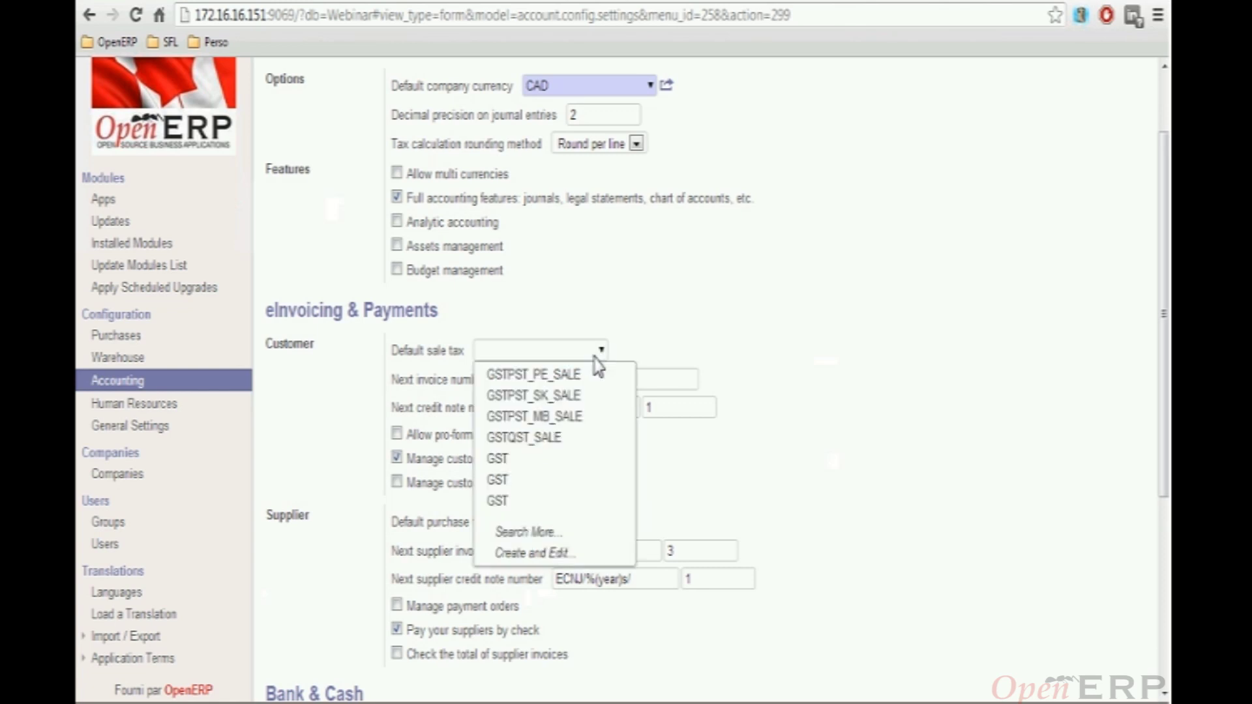
click(549, 444)
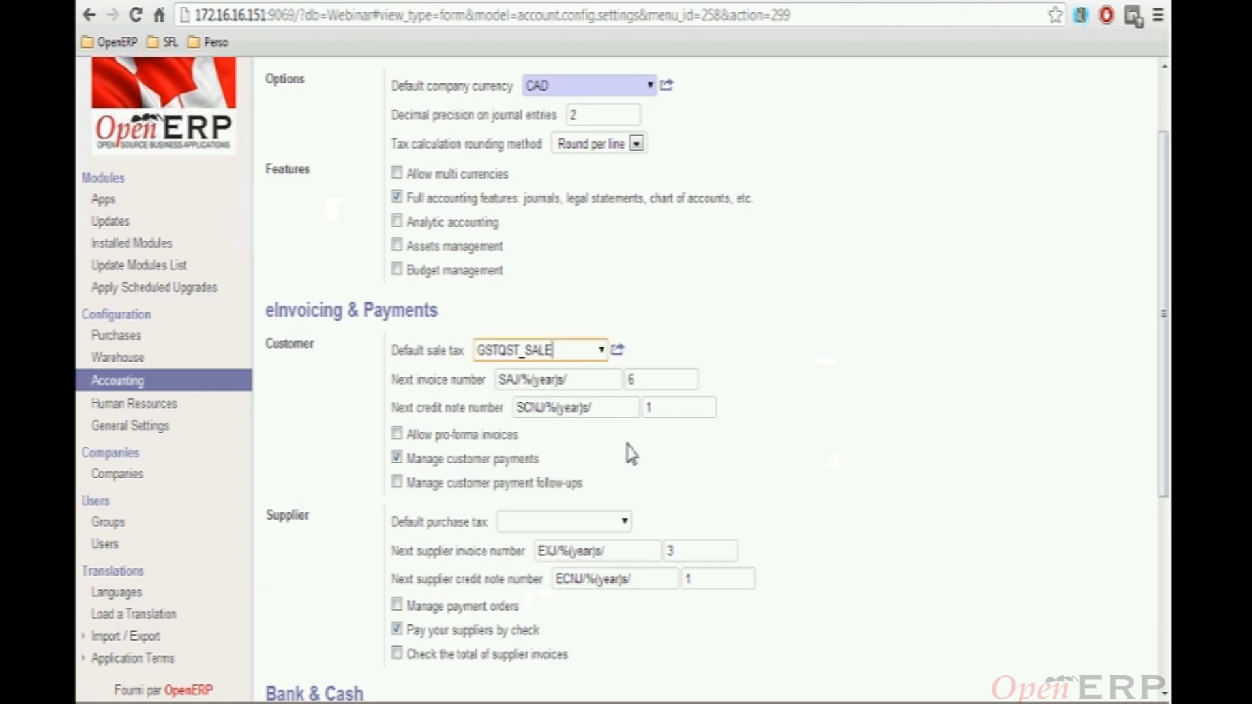
click(625, 524)
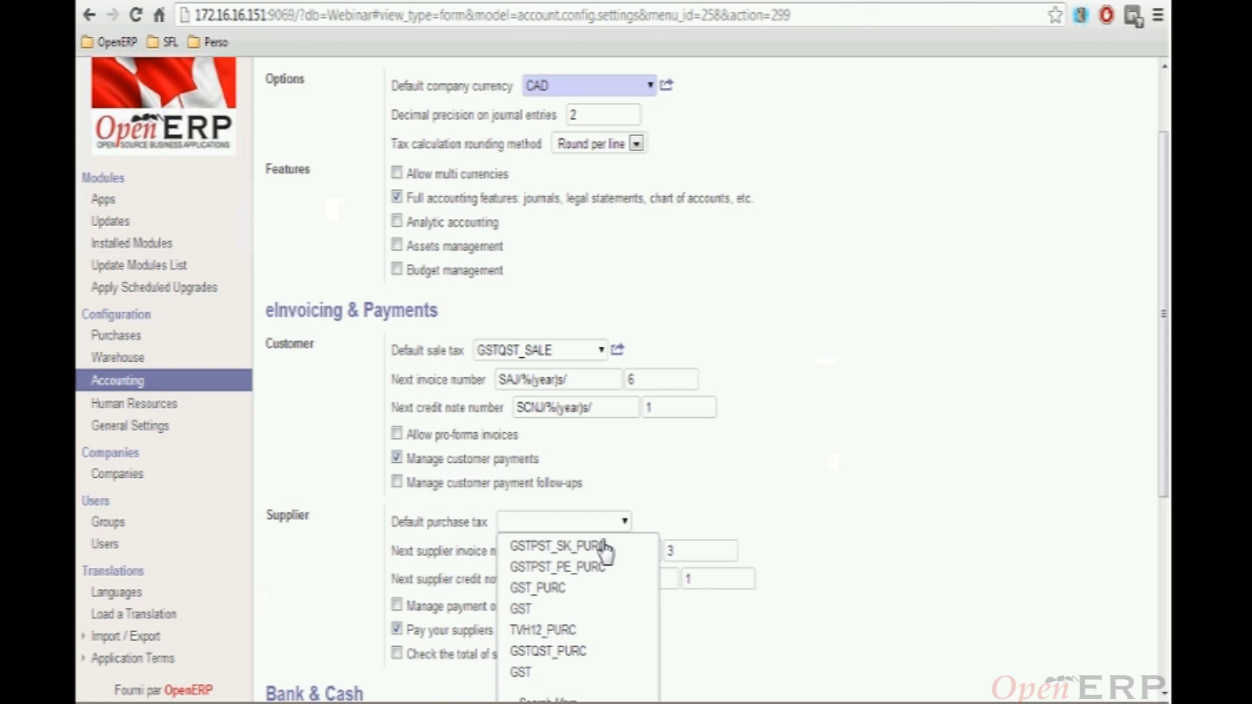
click(556, 653)
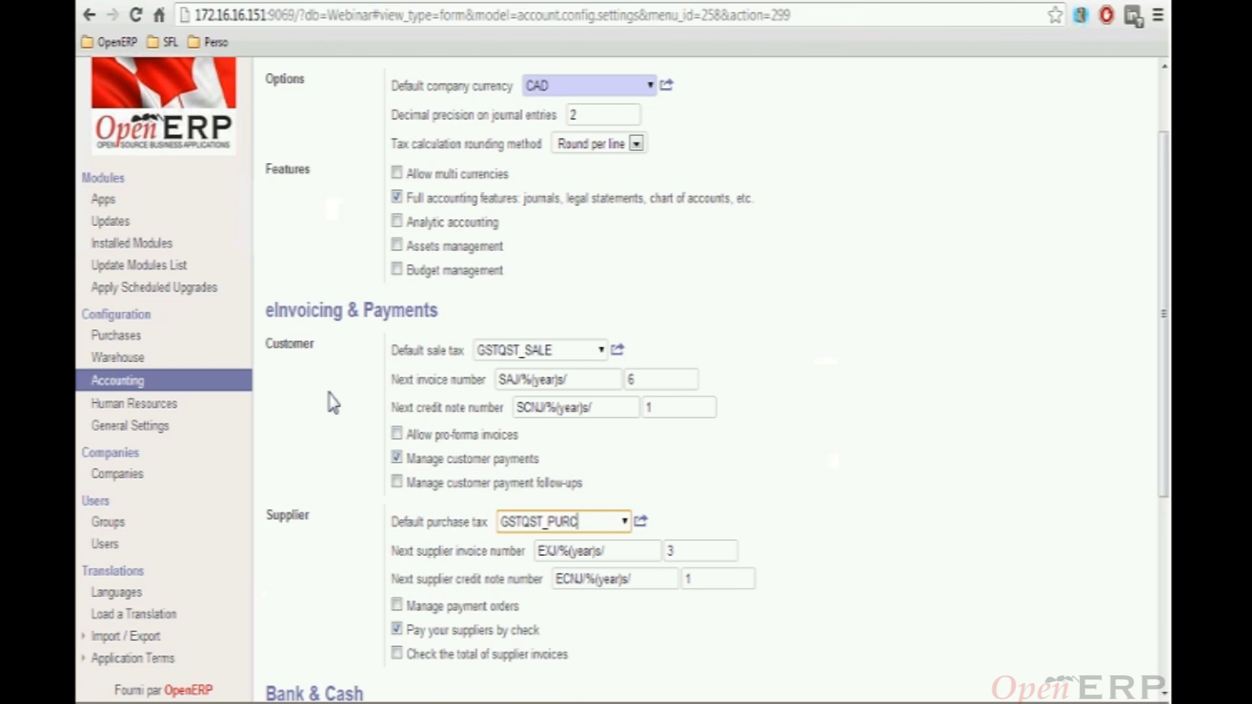
scroll(331, 391, up, 3)
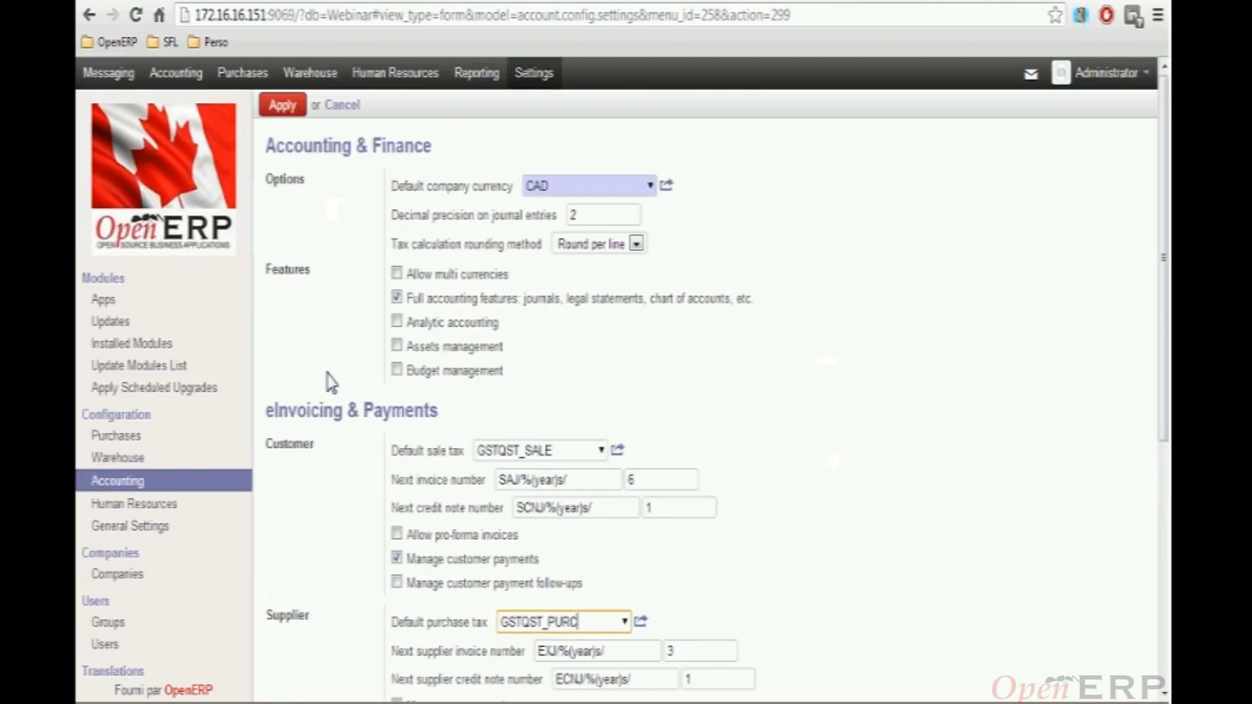
click(286, 109)
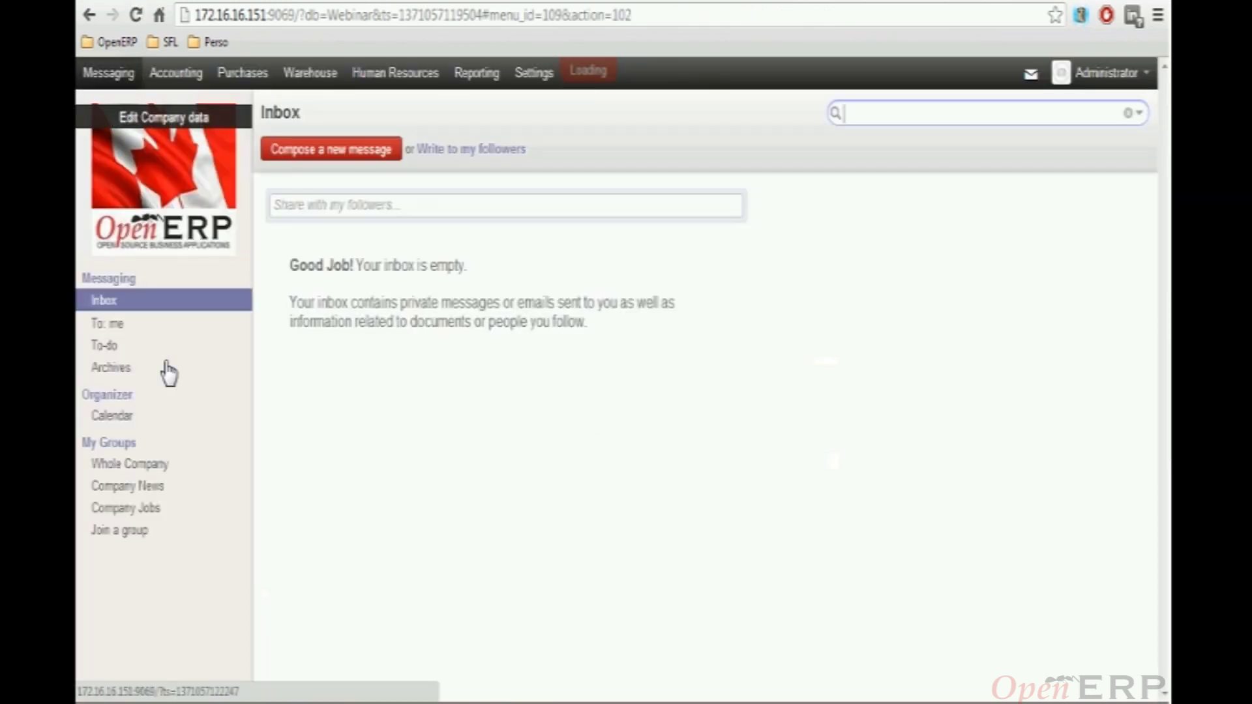
click(186, 76)
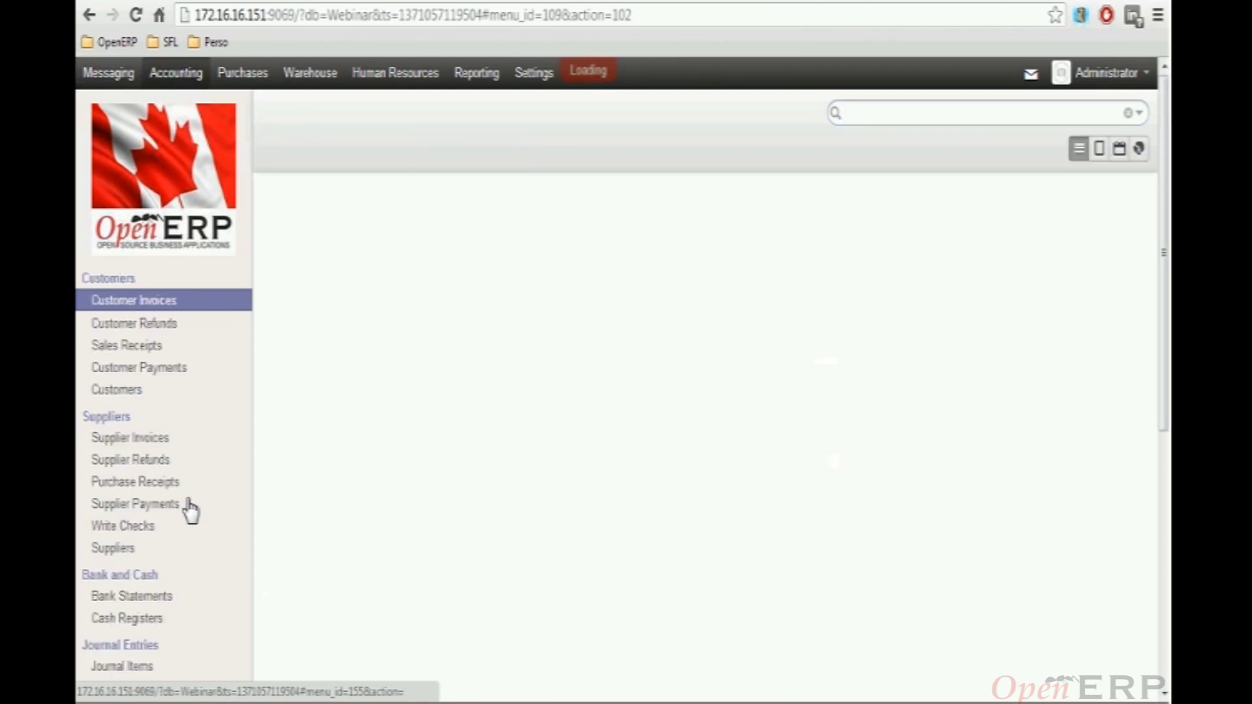
Open Configuration > Accounts > Accounts and browse the account list including GST and PST/QST accounts
scroll(196, 522, down, 6)
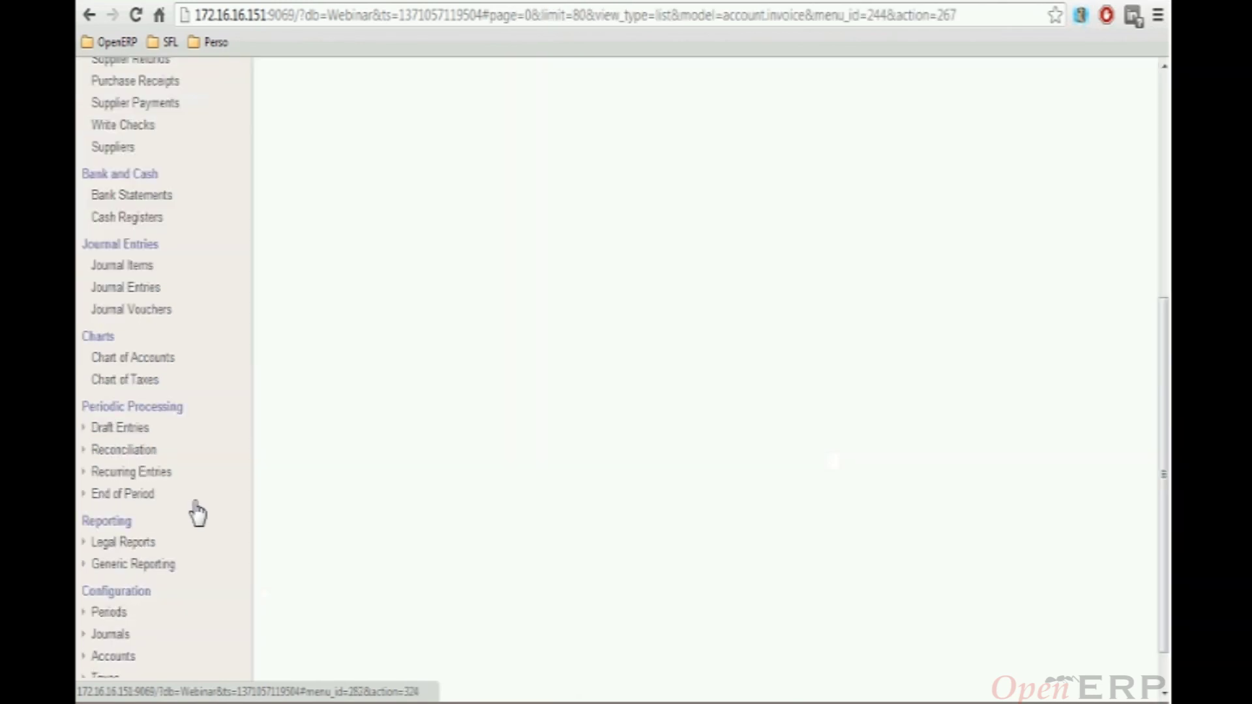
scroll(198, 515, down, 1)
click(86, 601)
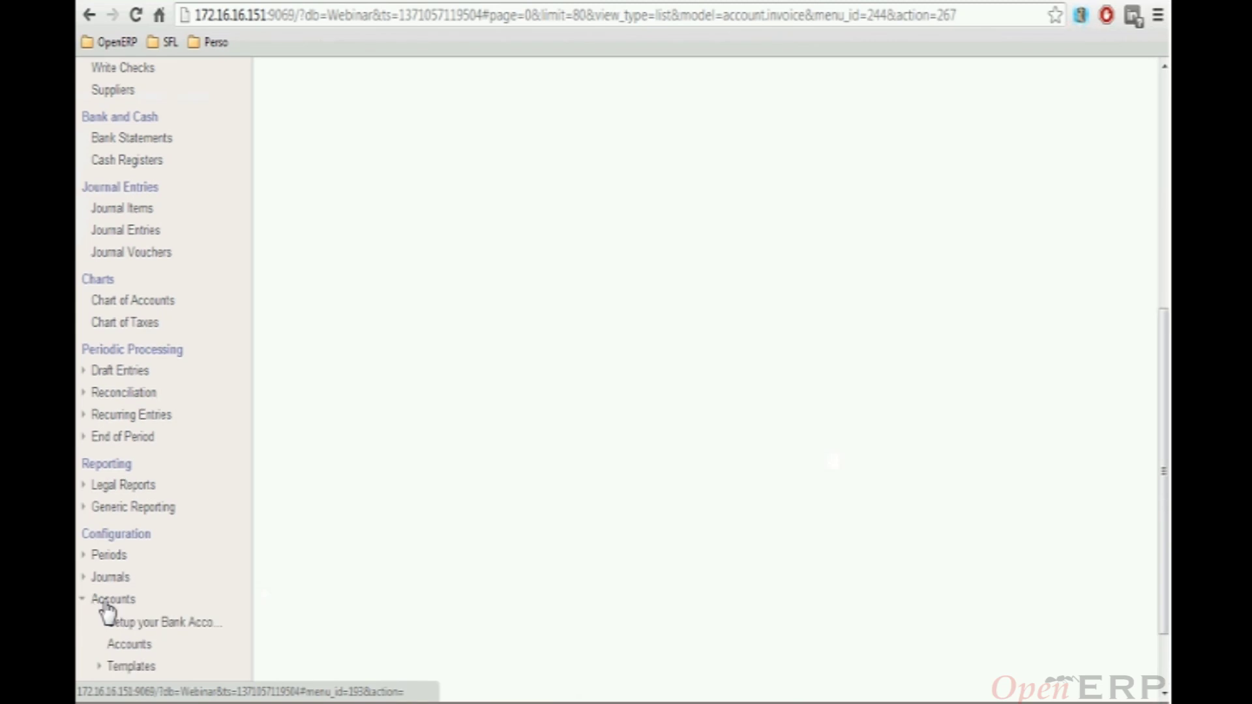
click(134, 646)
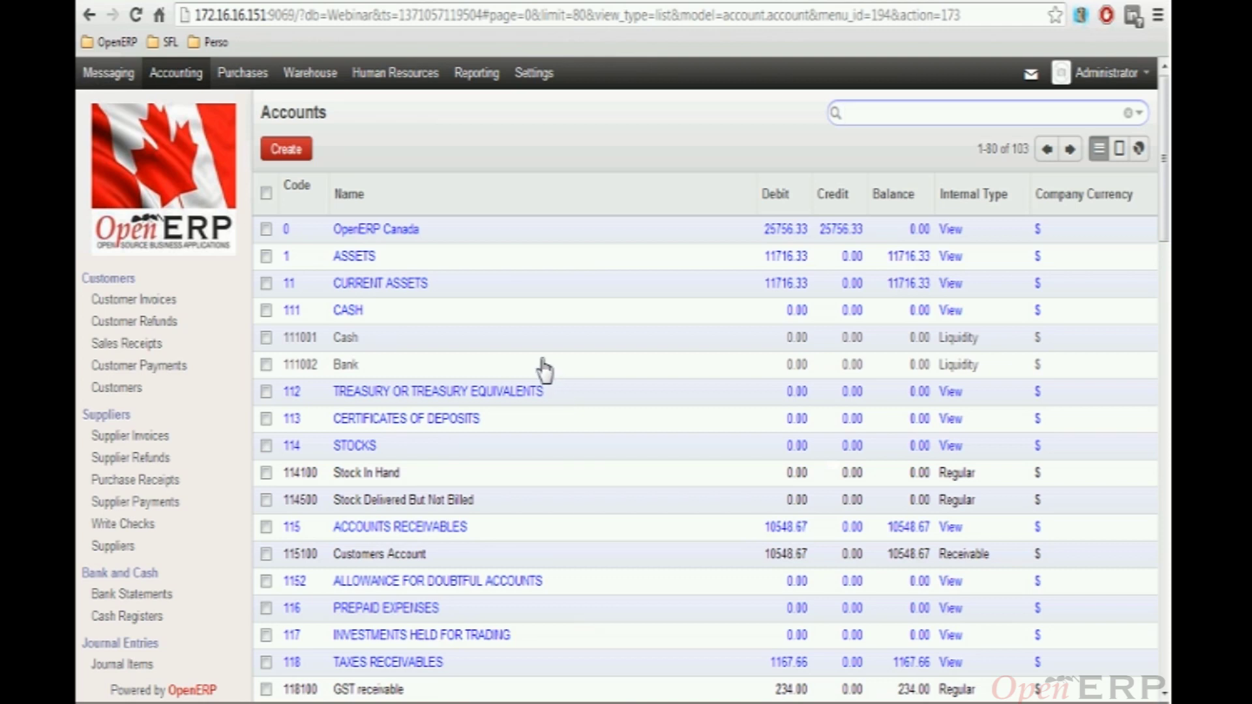
mouse_move(963, 345)
mouse_move(947, 507)
scroll(978, 491, down, 3)
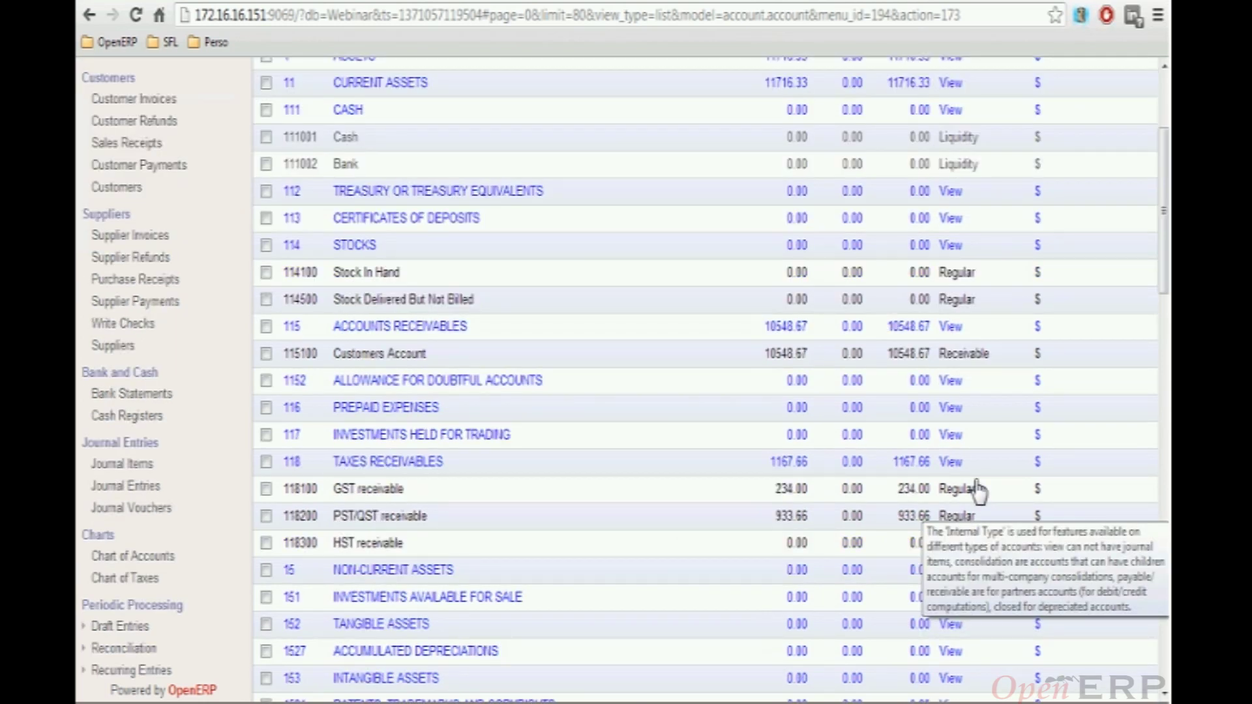
scroll(972, 380, down, 3)
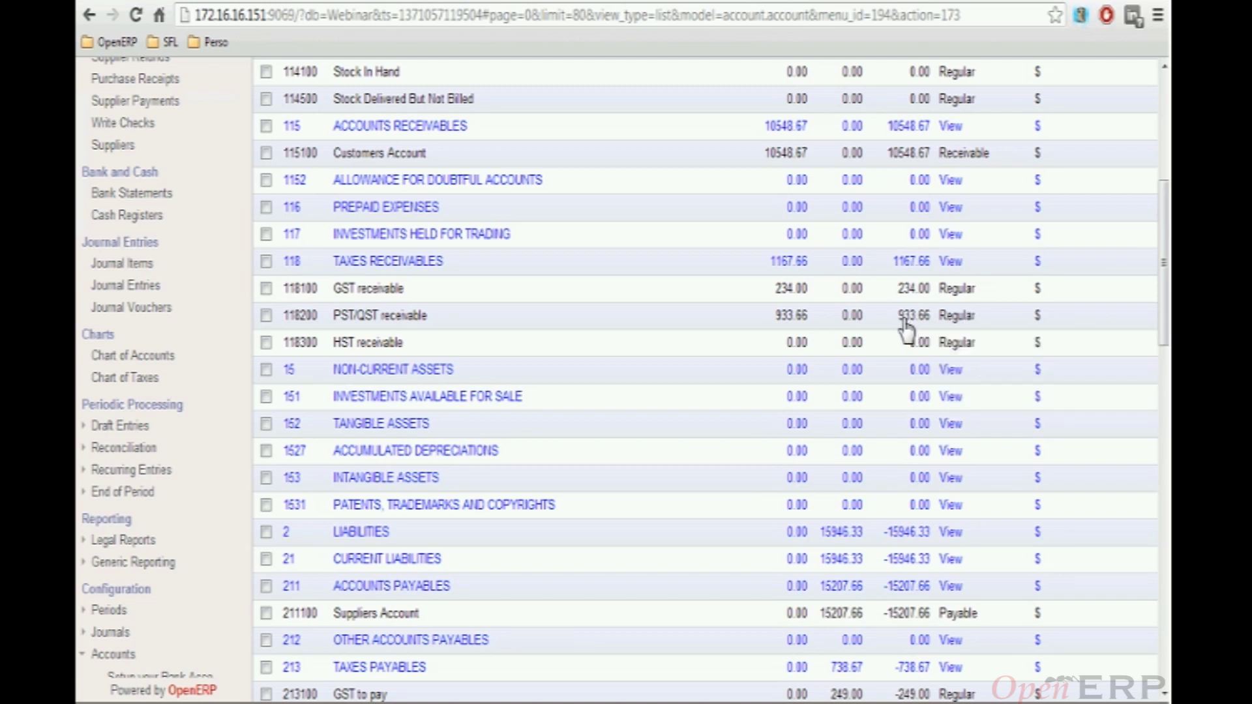
scroll(905, 331, down, 5)
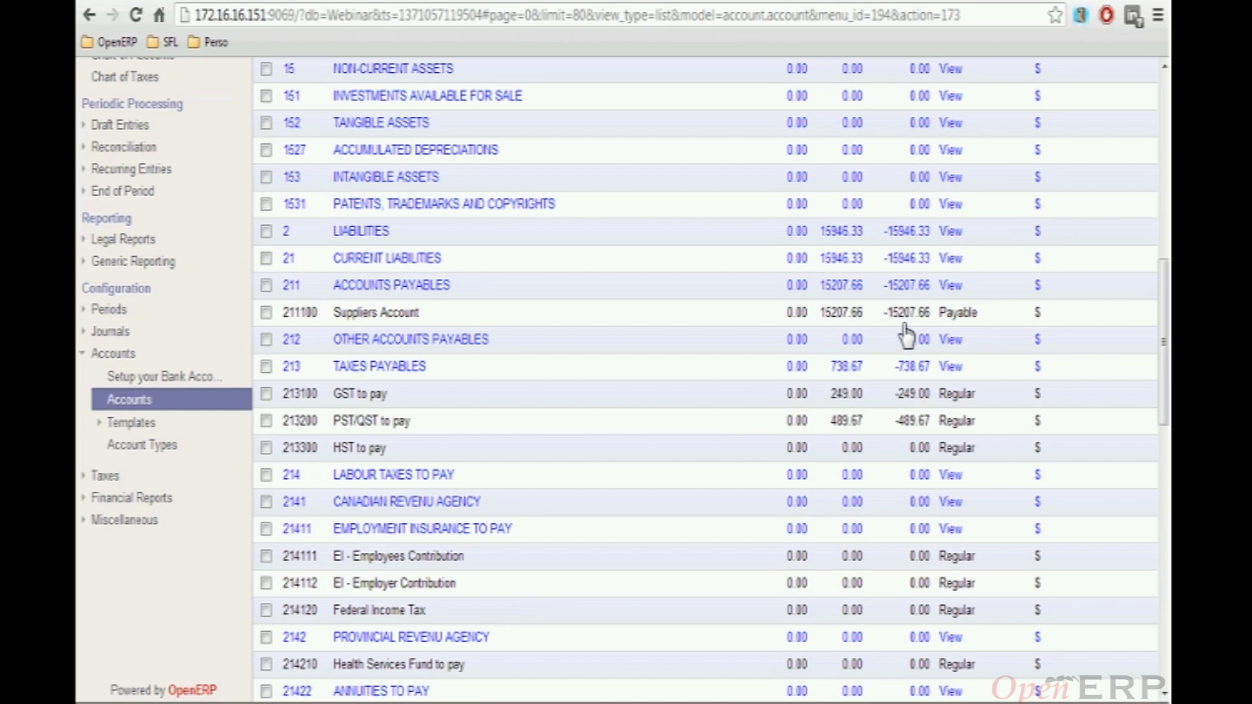
scroll(669, 354, down, 8)
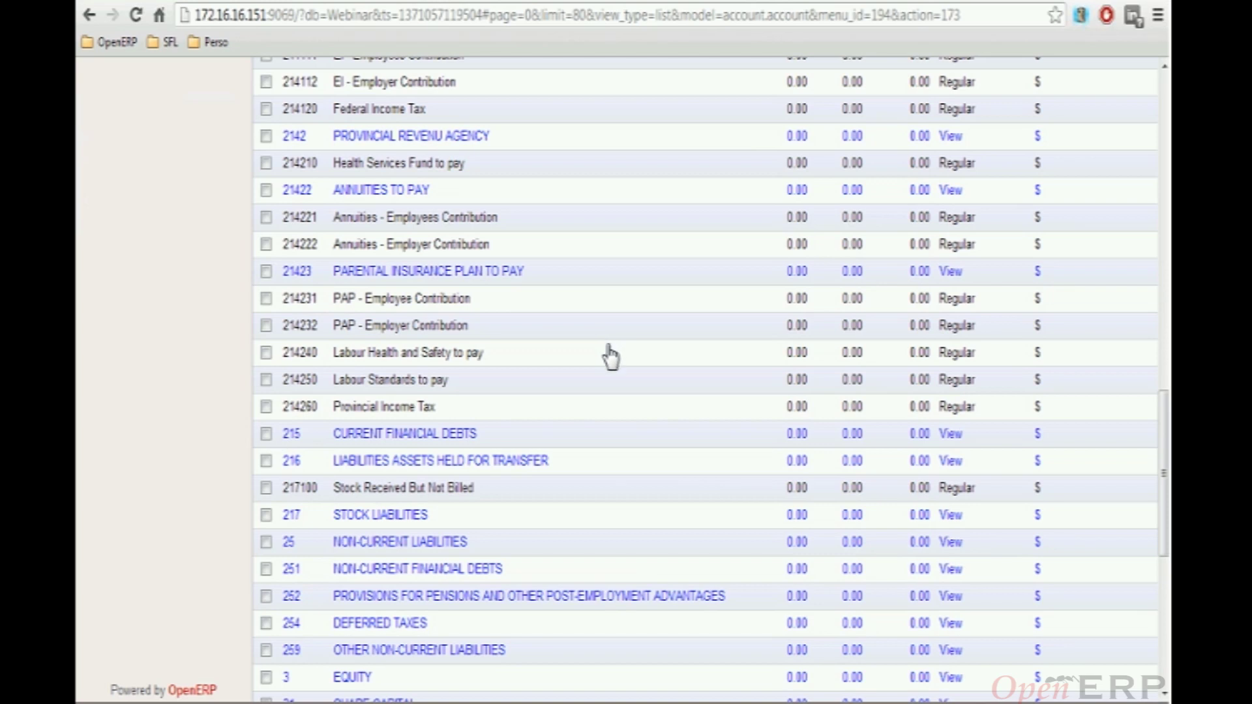
scroll(610, 356, up, 3)
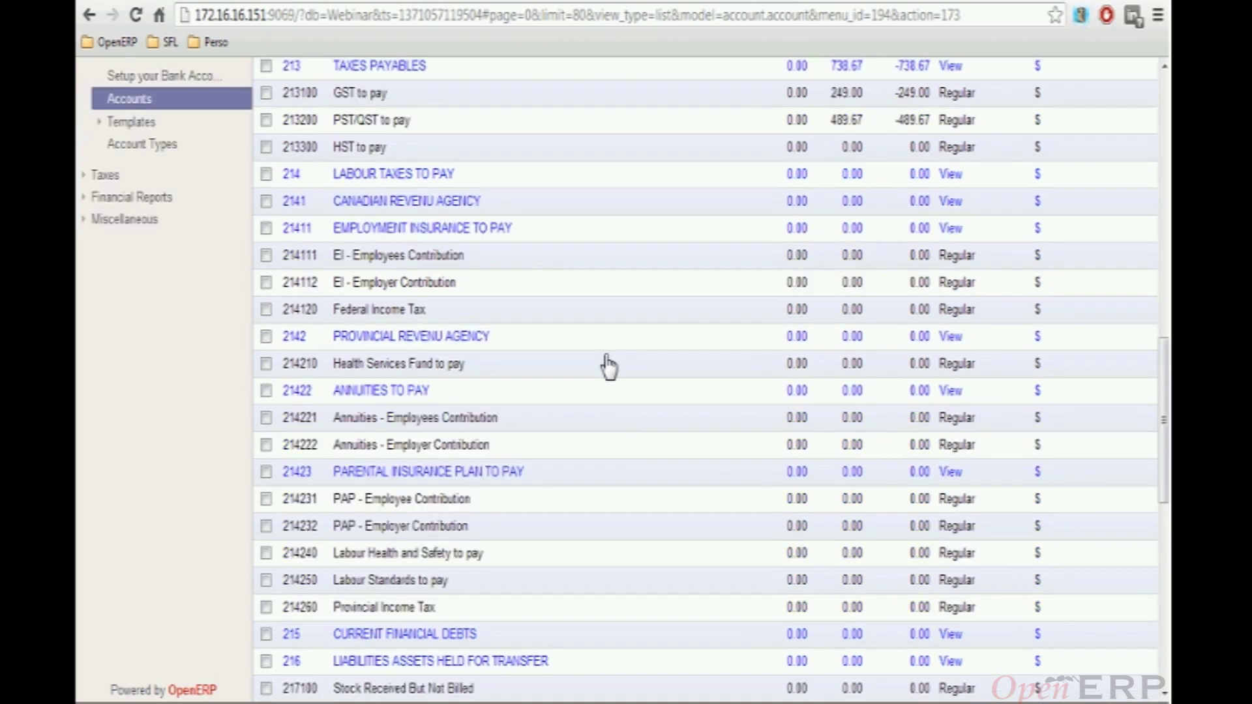
scroll(597, 365, up, 8)
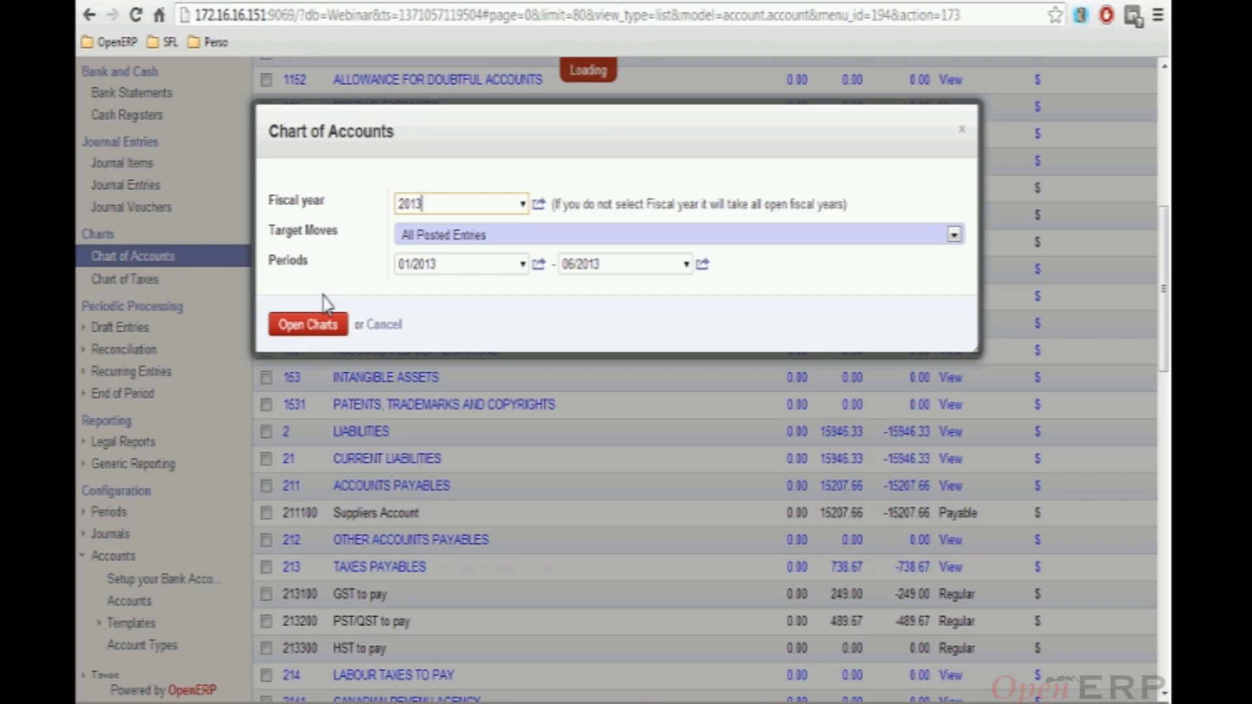
Open the 2013 chart of accounts tree and expand ASSETS, CURRENT ASSETS and STOCKS
click(308, 324)
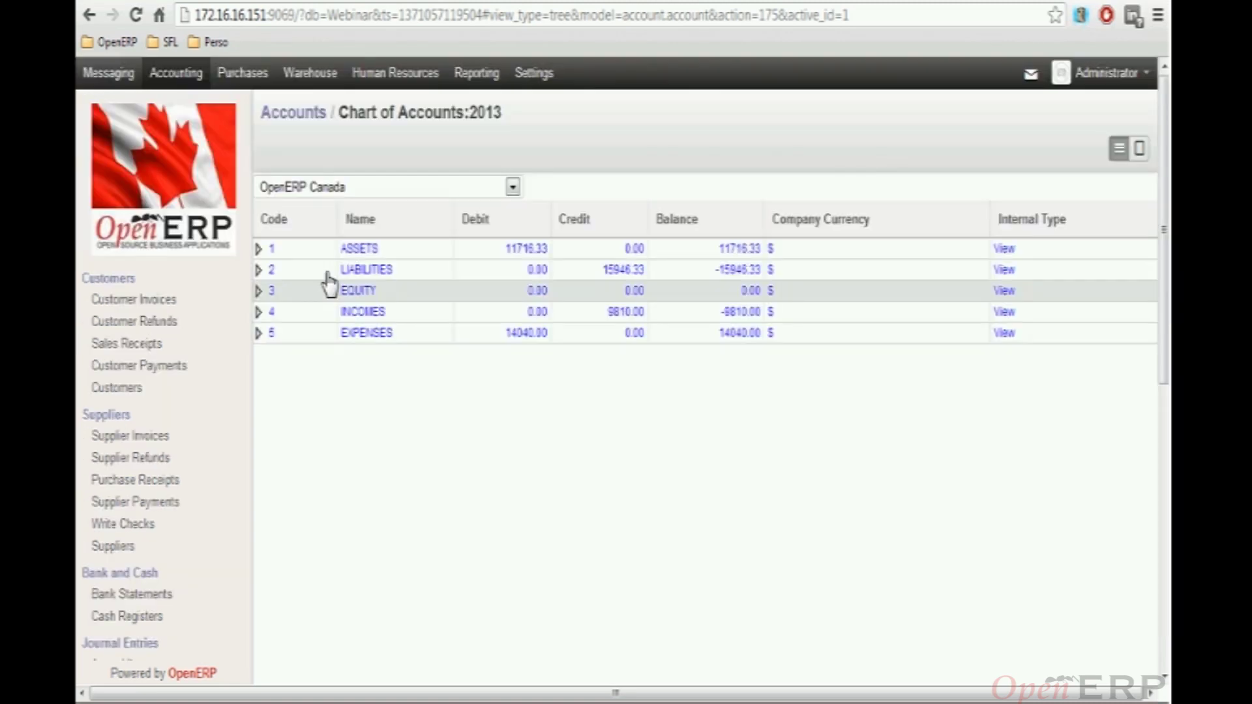
click(258, 249)
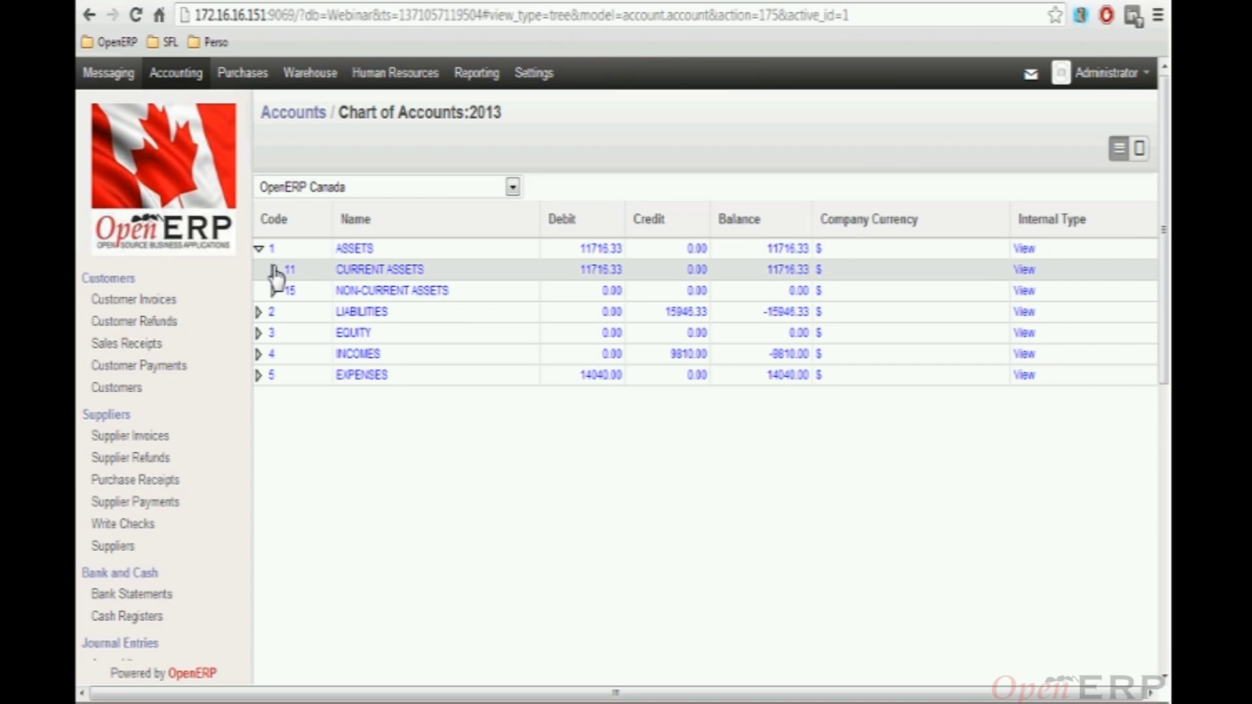
click(273, 270)
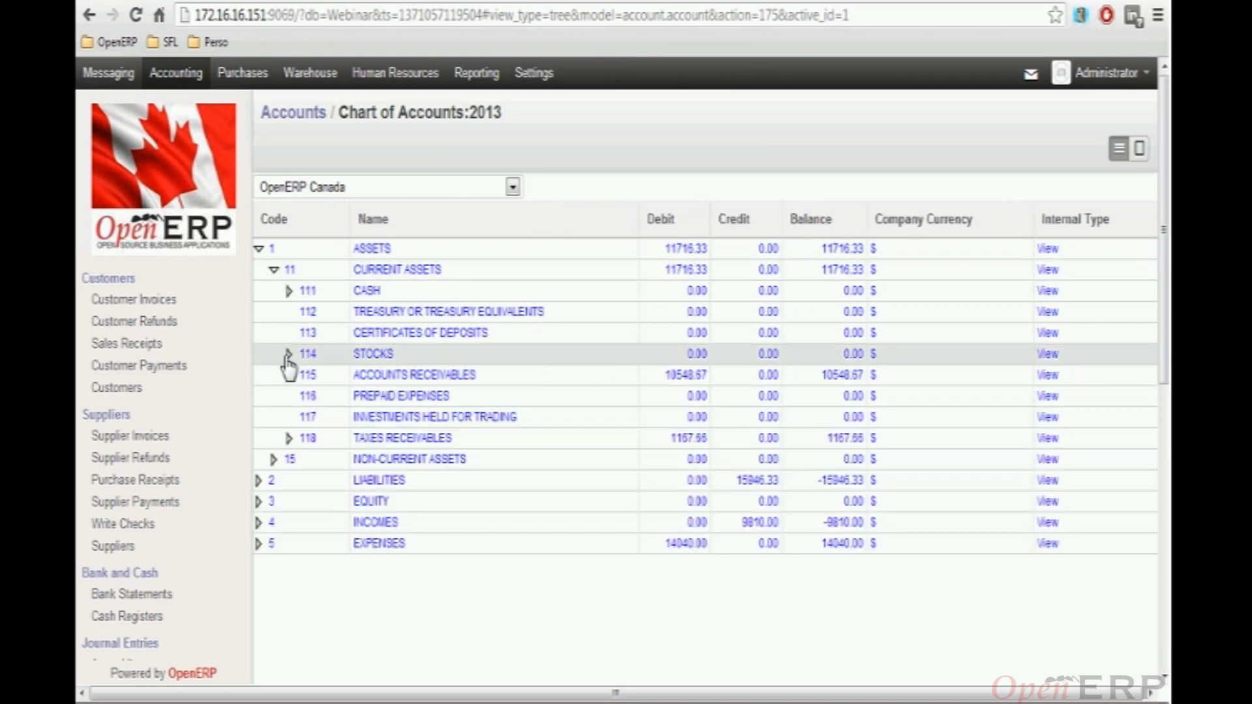
click(288, 356)
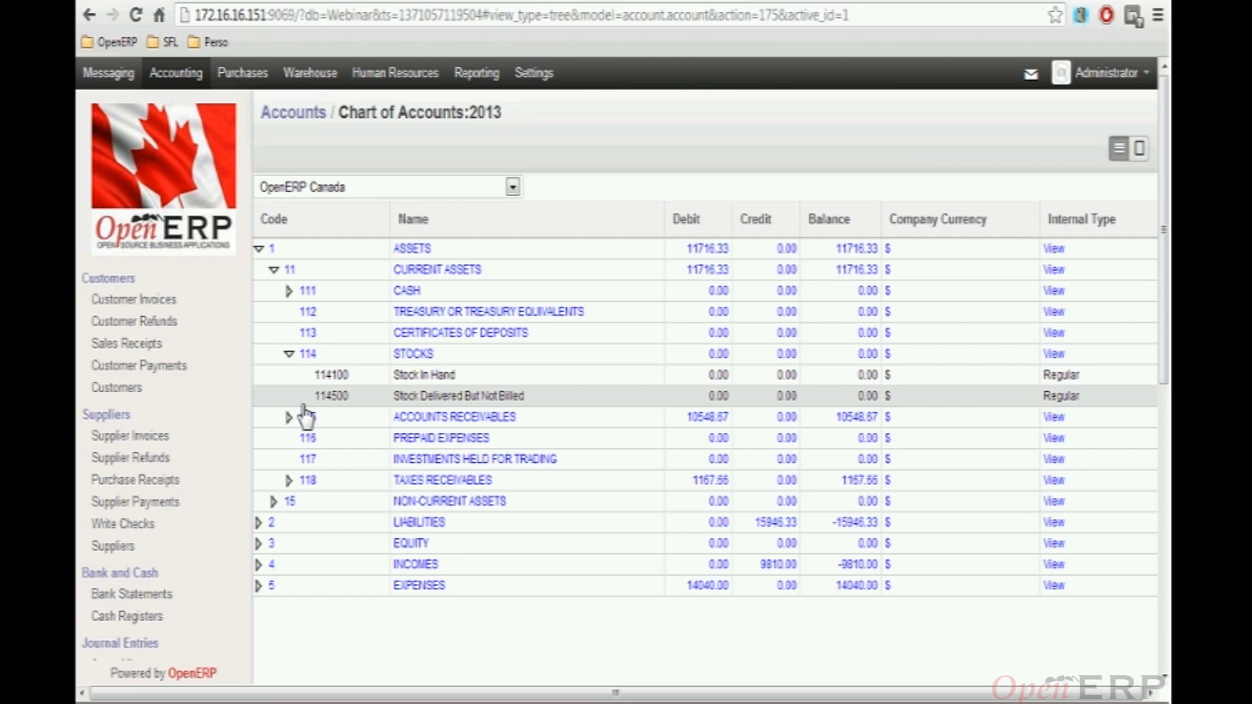
Open the list of 18 configured taxes and select GST + QST for sales
scroll(186, 460, down, 9)
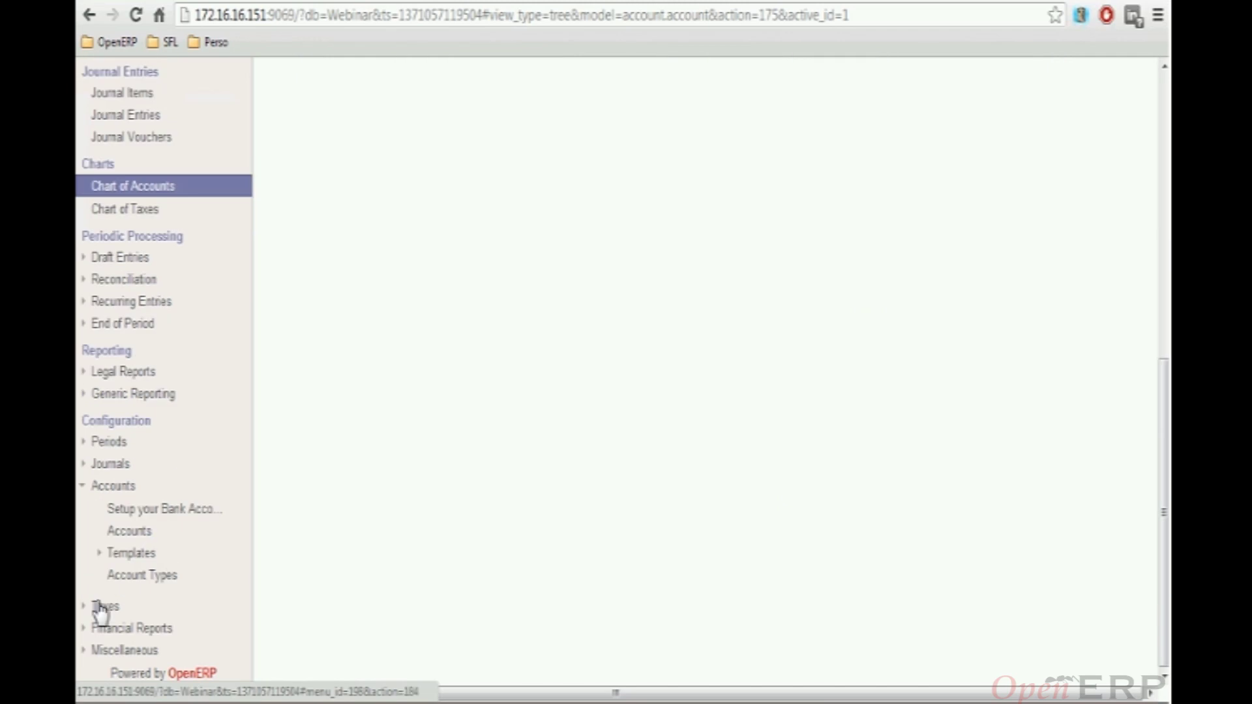
click(87, 616)
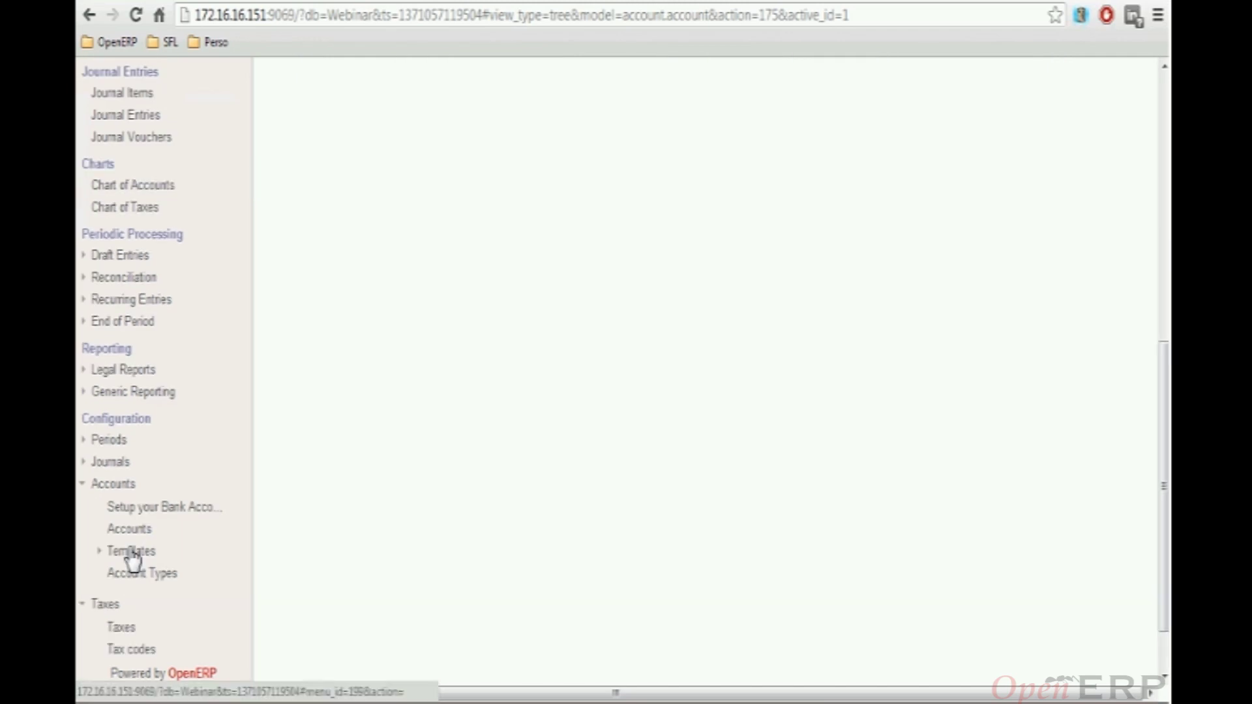
scroll(124, 570, down, 2)
click(124, 555)
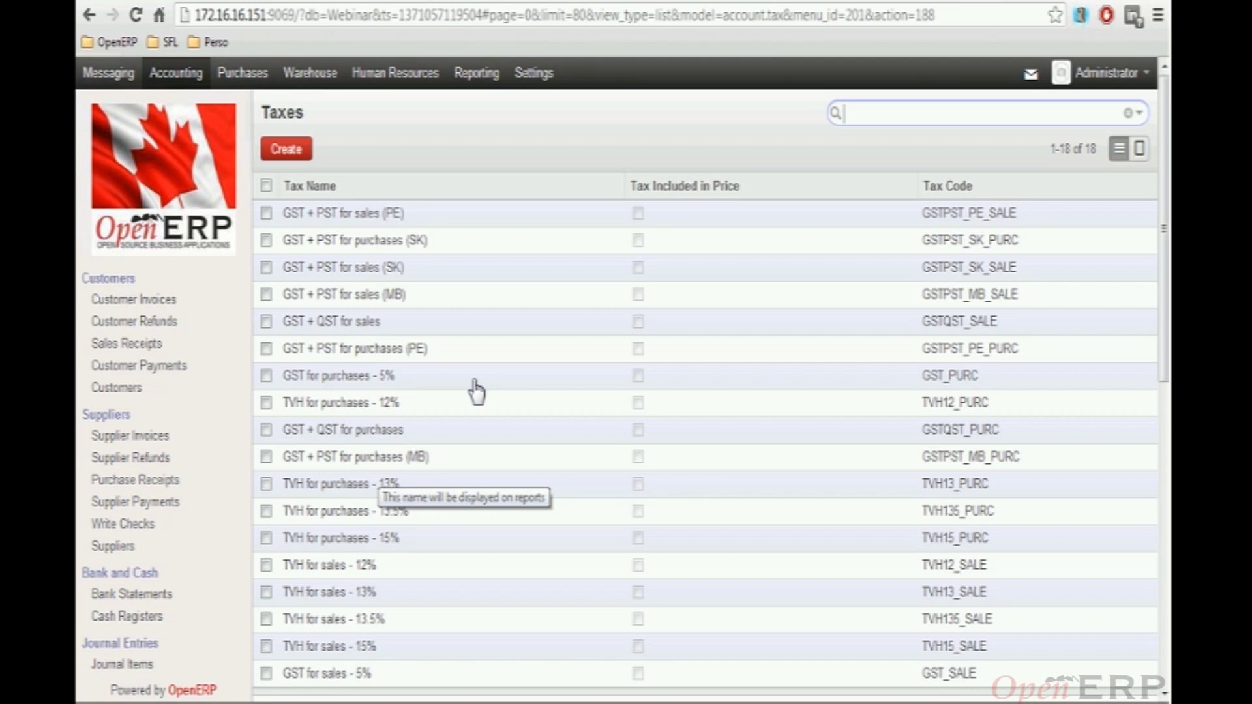
scroll(442, 421, down, 2)
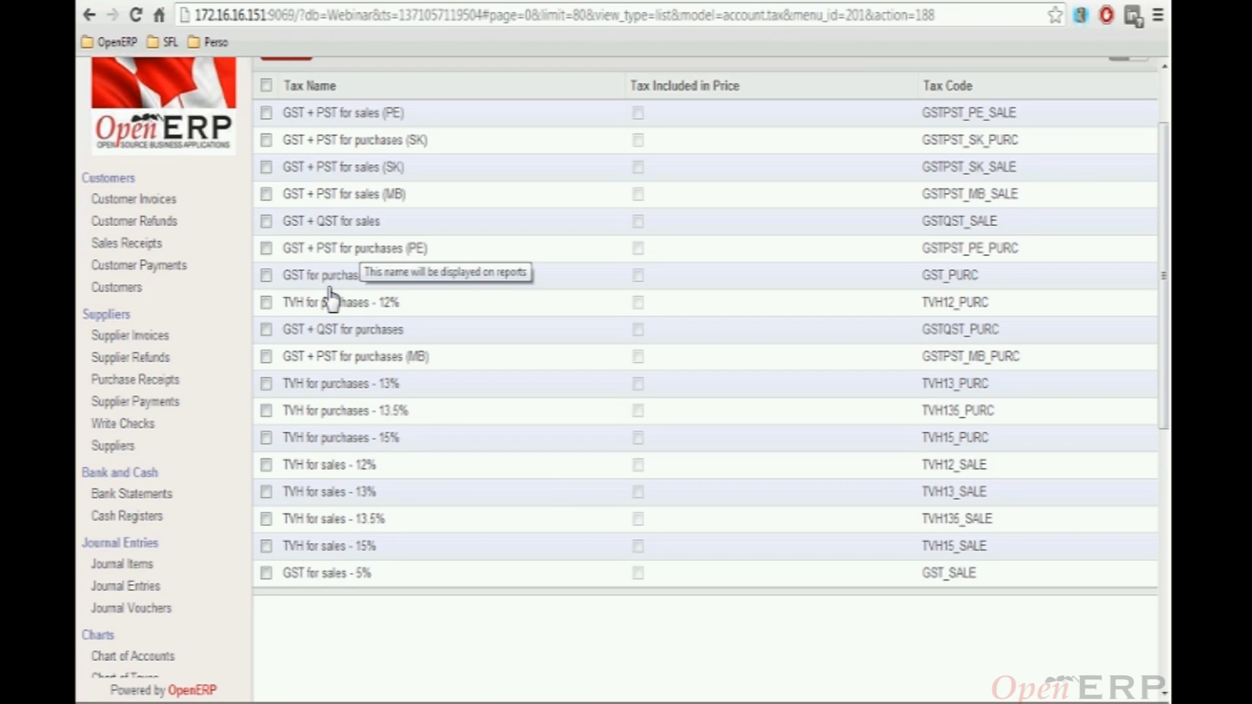
click(337, 228)
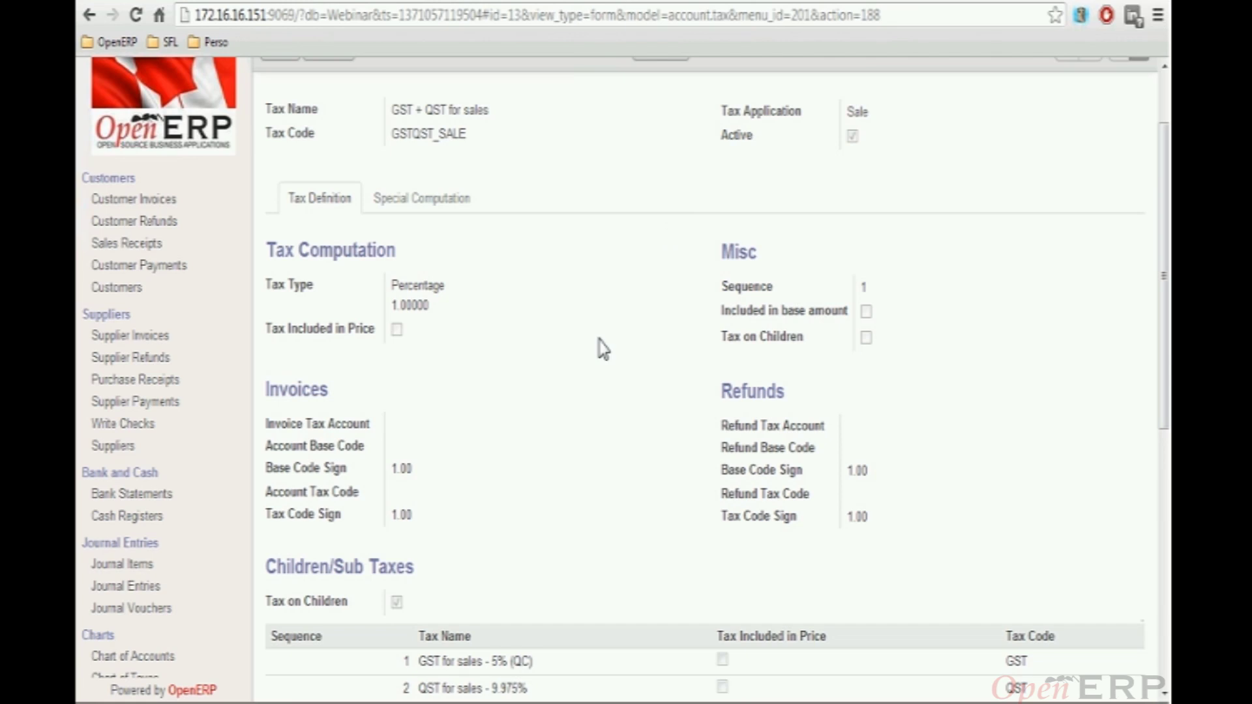
Scroll to the child taxes GST for sales 5% (QC) and QST for sales 9.975%
scroll(597, 352, down, 2)
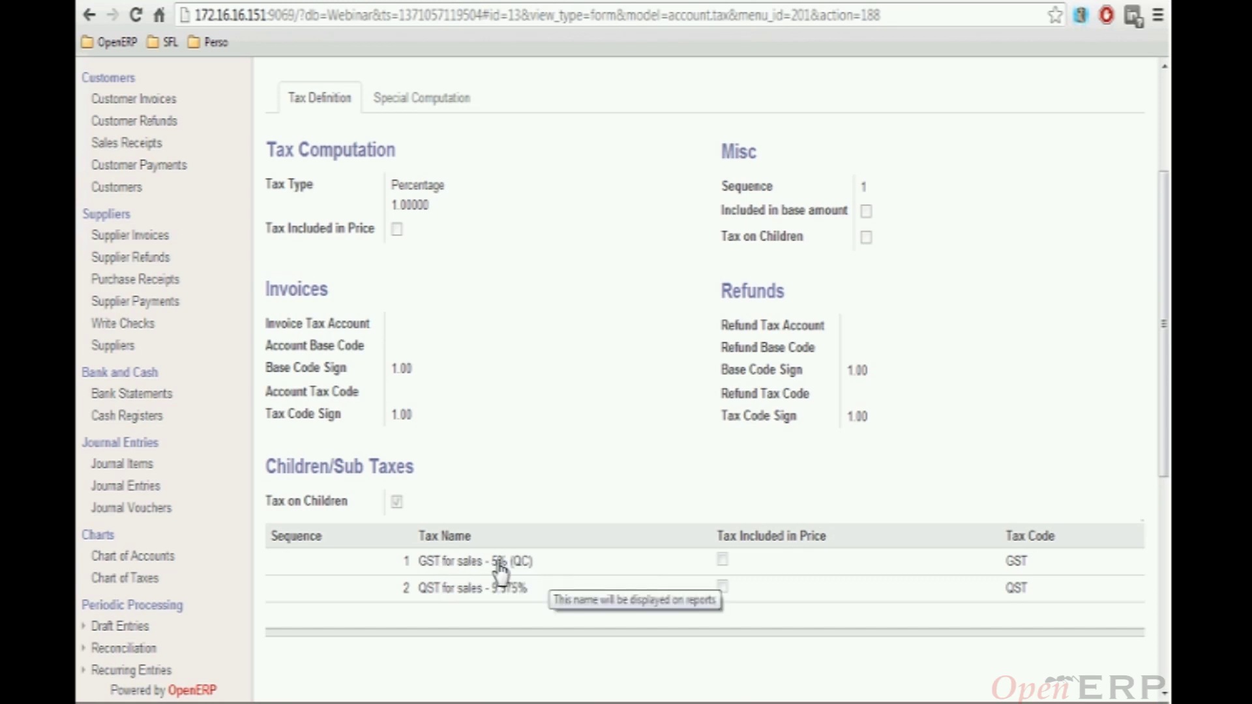
Inspect the GST for sales - 5% (QC) child tax: rate 0.05000, account 213100 GST to pay
click(429, 563)
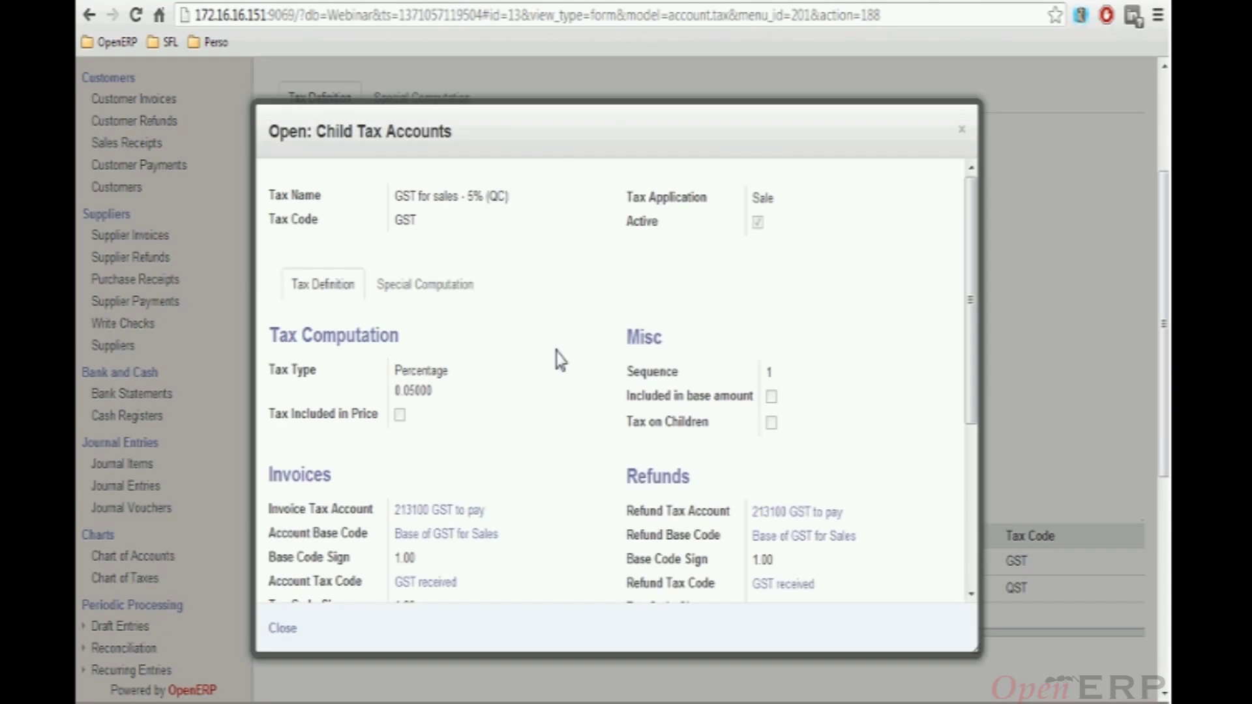
scroll(555, 392, down, 2)
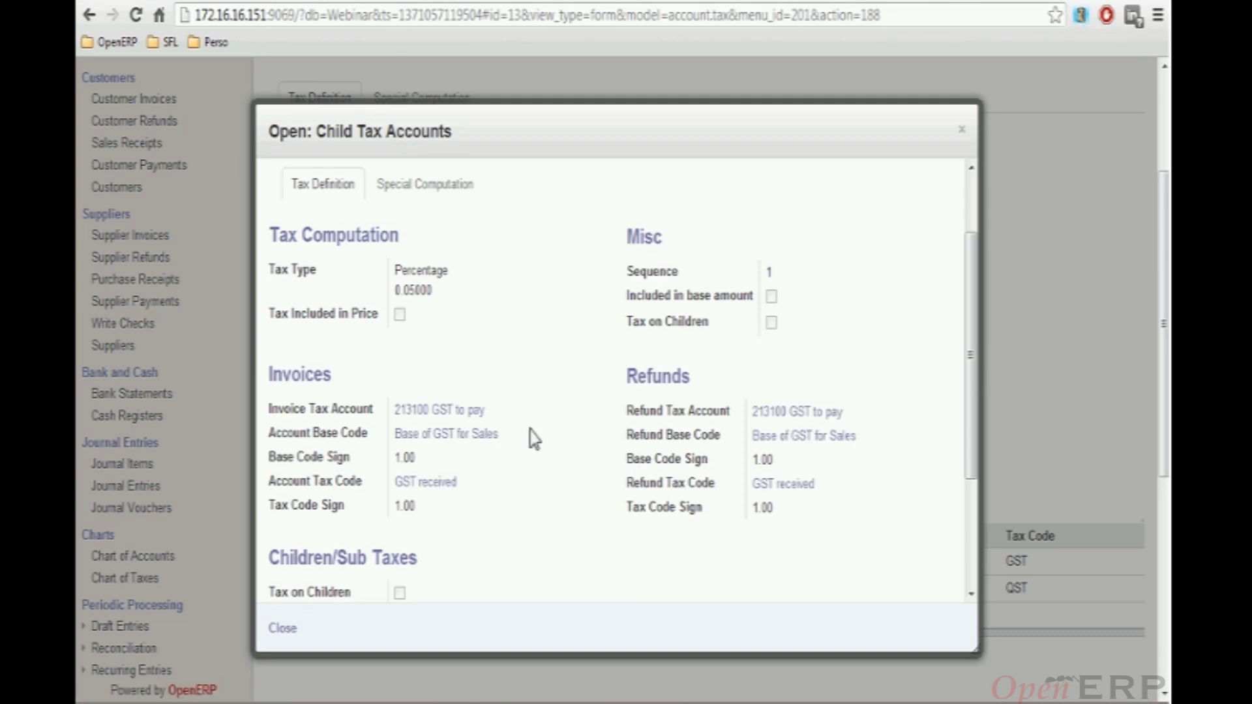
scroll(534, 439, down, 2)
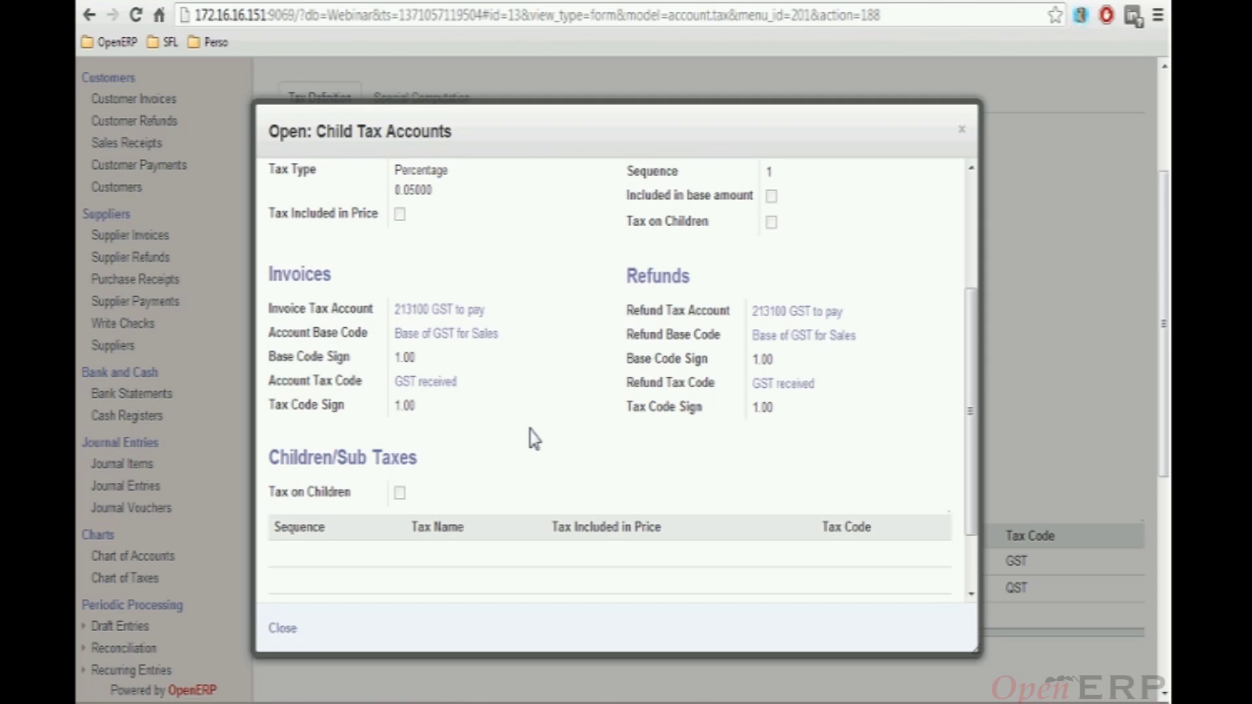
scroll(534, 439, up, 5)
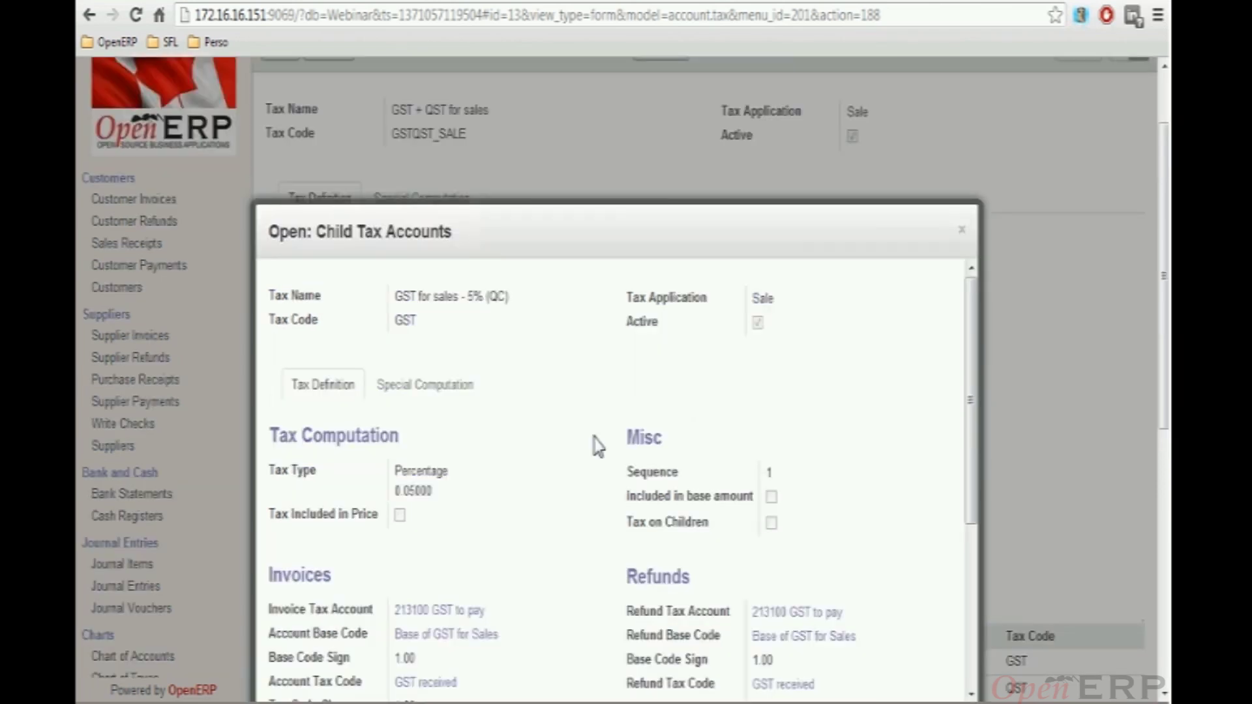
click(961, 232)
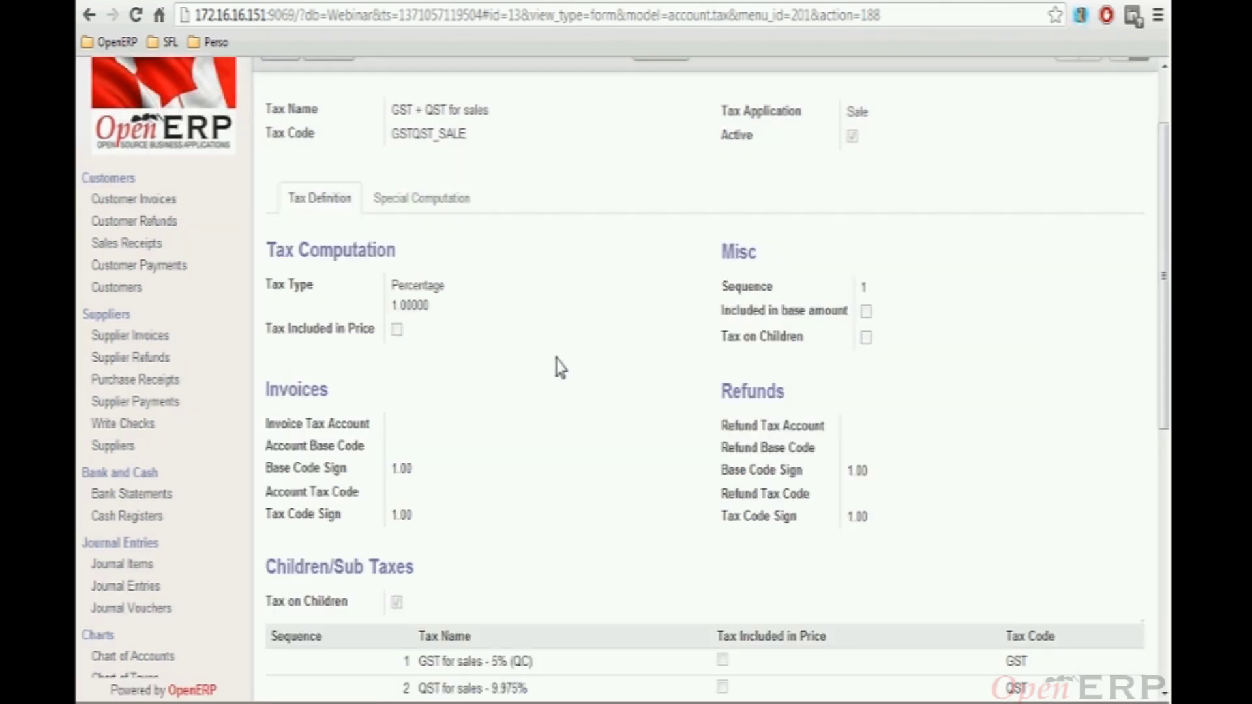
scroll(552, 372, down, 2)
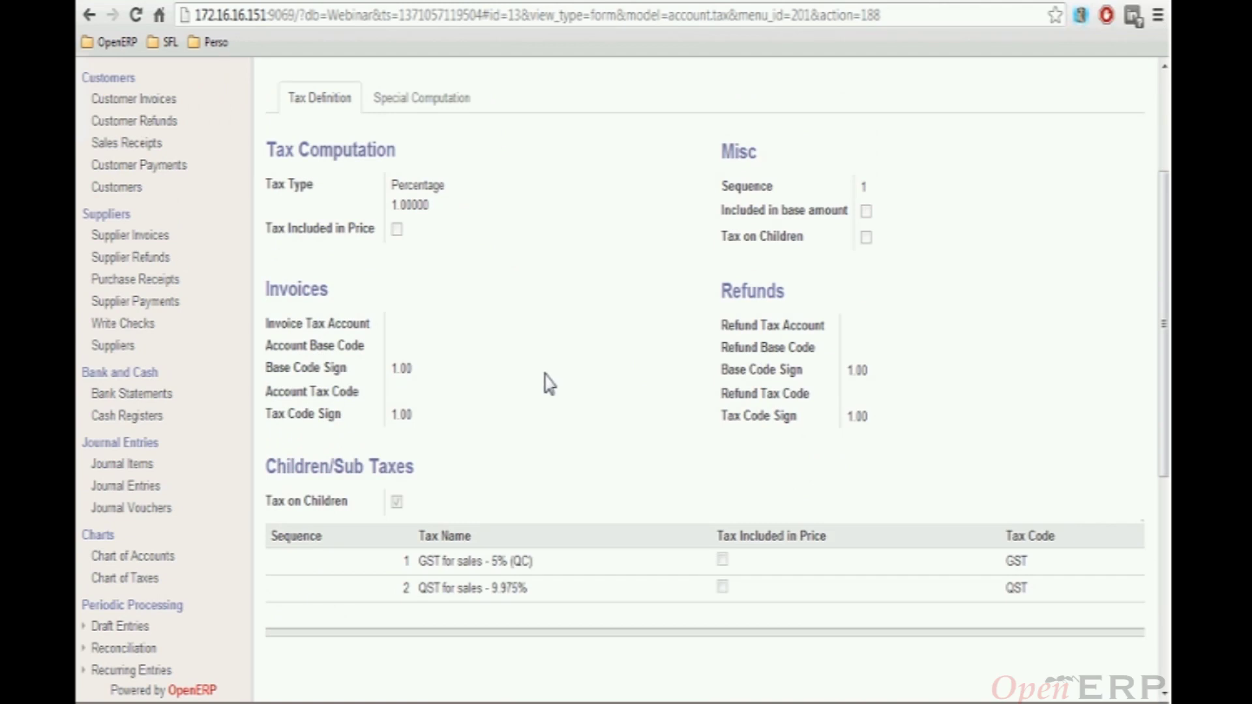
click(465, 565)
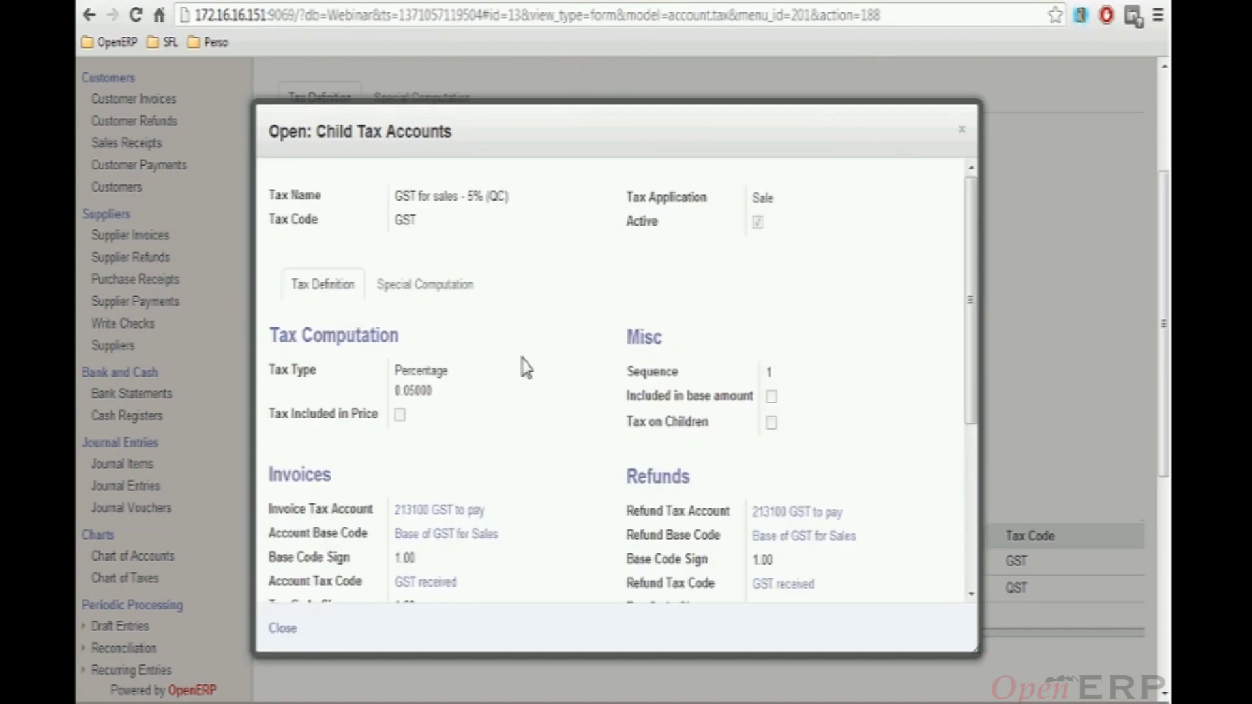
scroll(750, 341, down, 2)
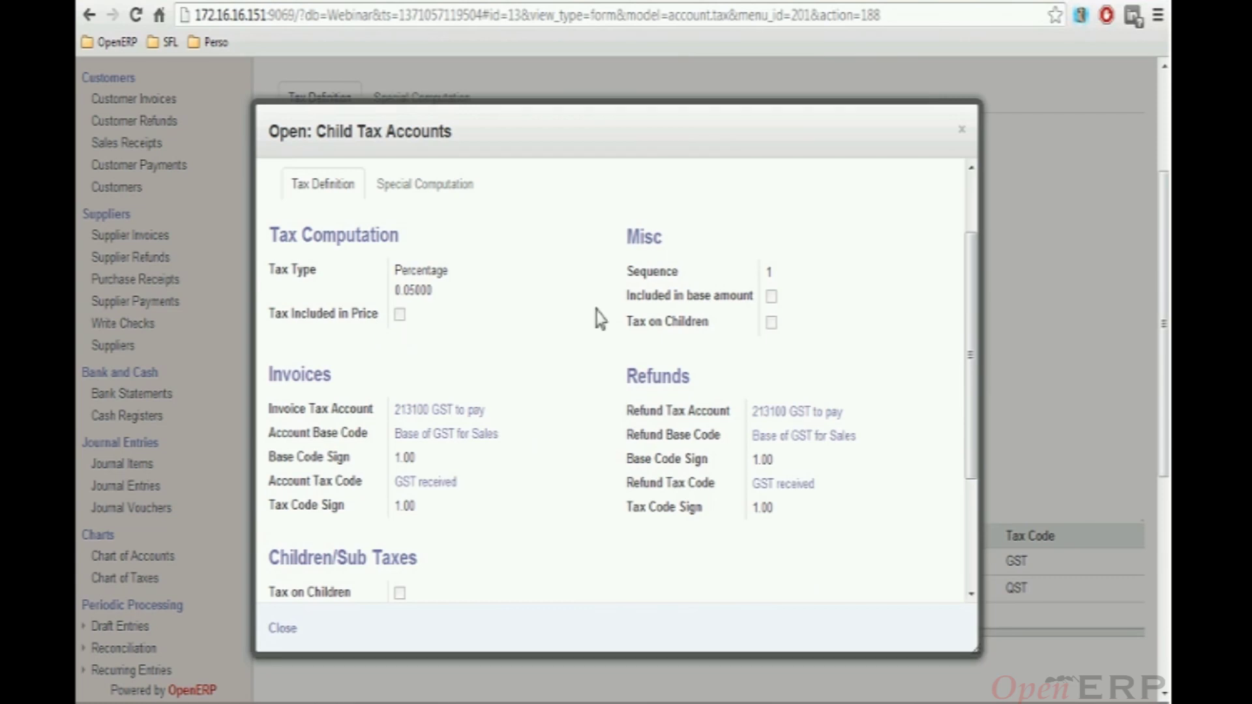
mouse_move(755, 304)
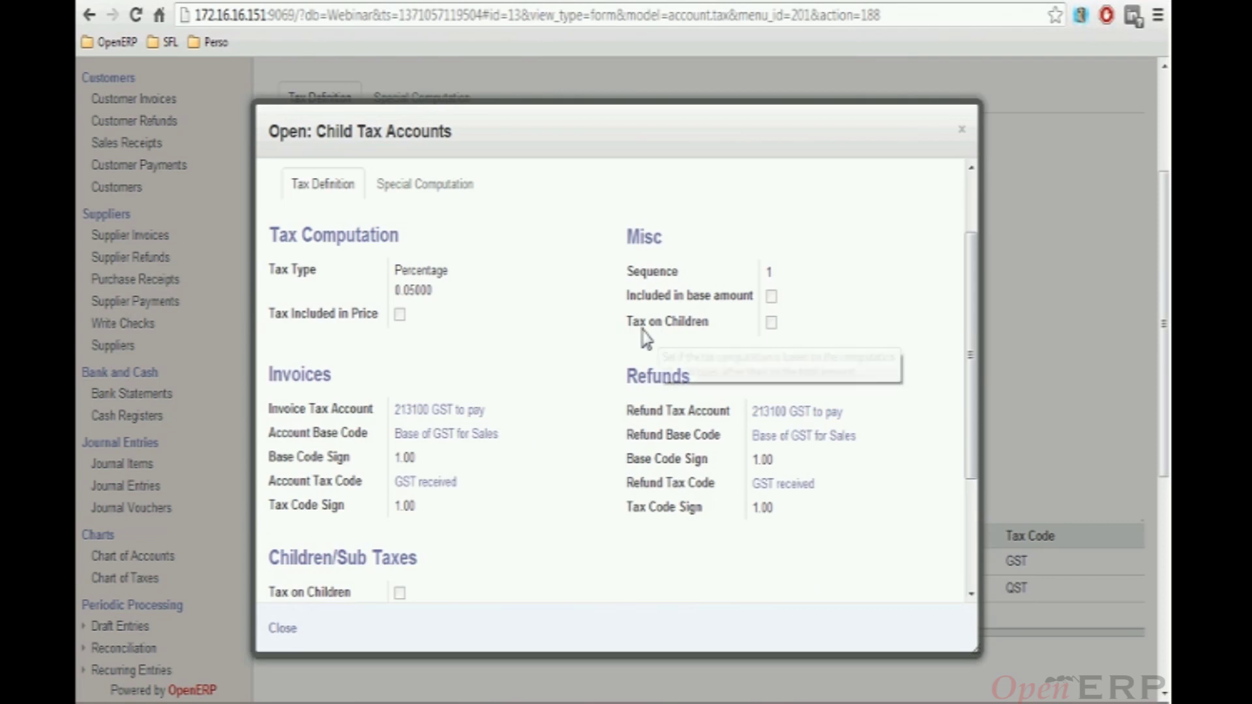
scroll(583, 346, down, 2)
scroll(582, 344, up, 2)
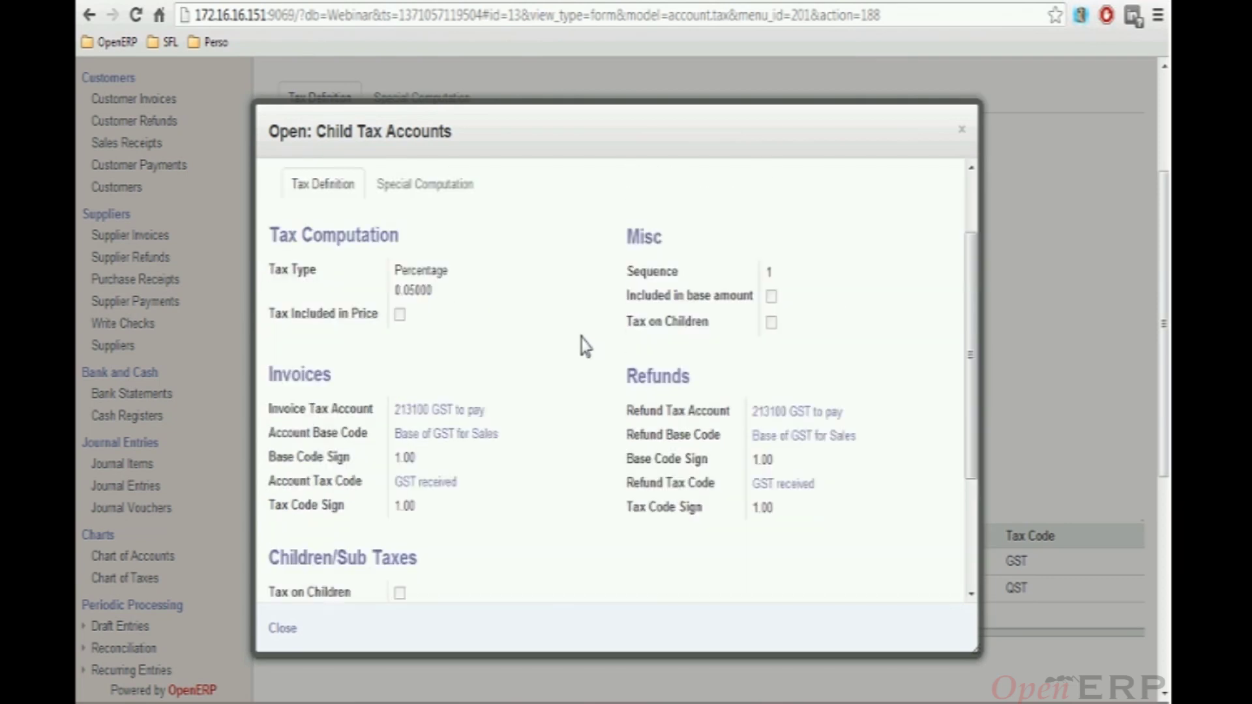
scroll(842, 182, up, 2)
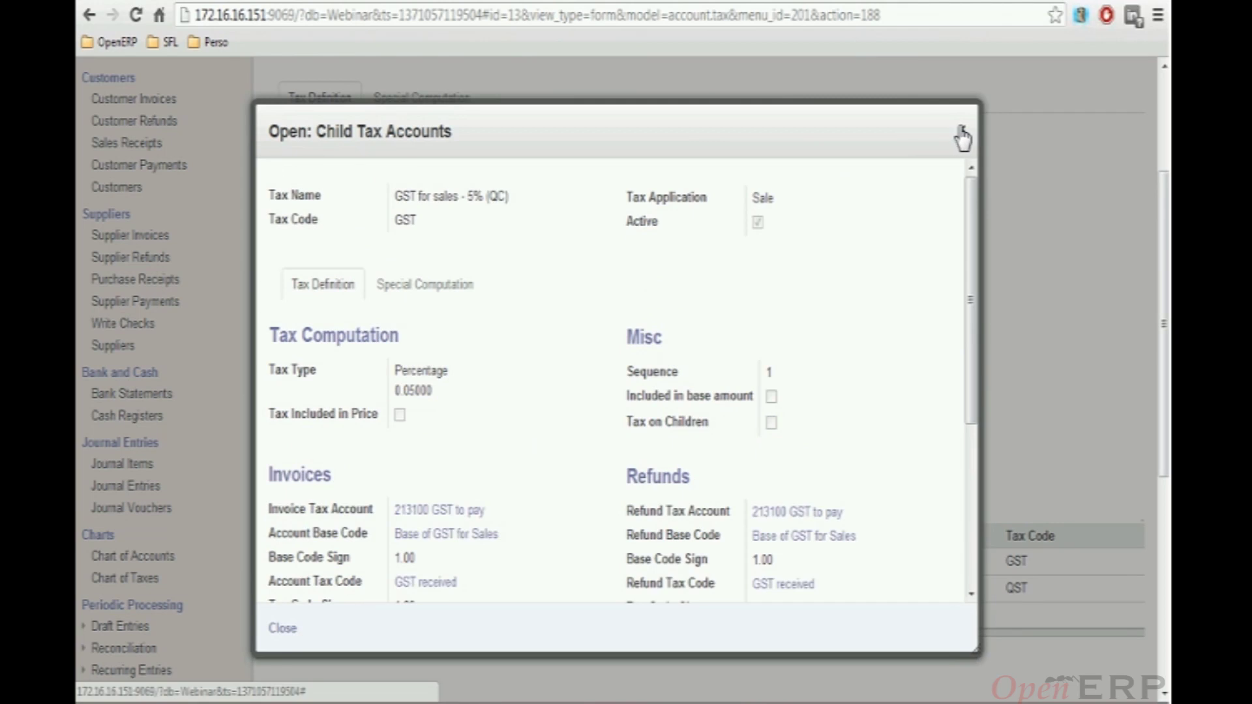
Switch from the GST child tax to the QST for sales - 9.975% child tax, review it, and close it
click(961, 137)
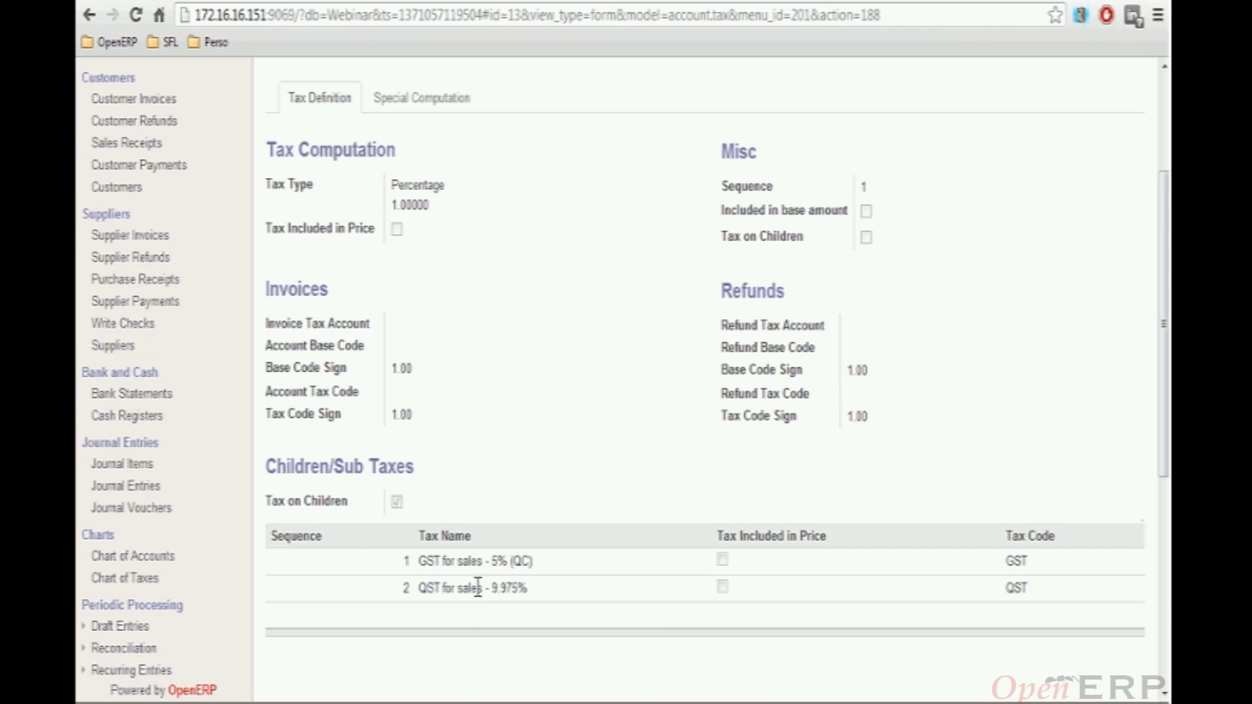
click(478, 587)
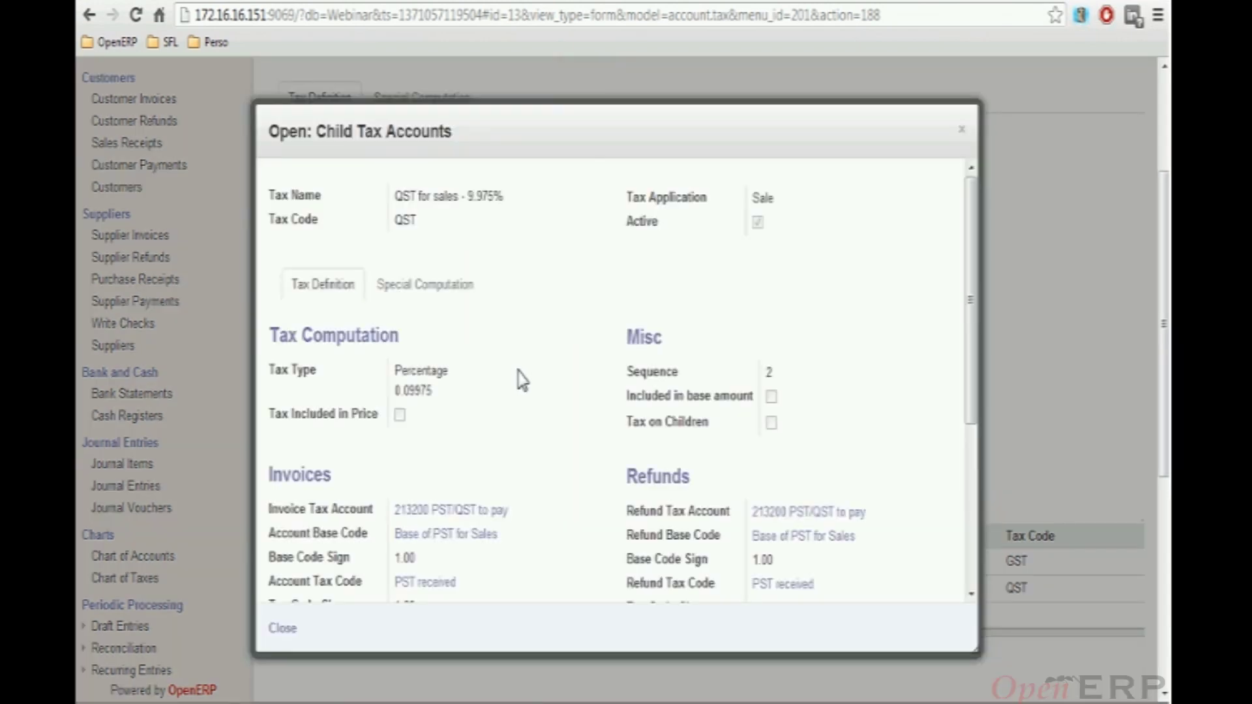
scroll(526, 372, down, 3)
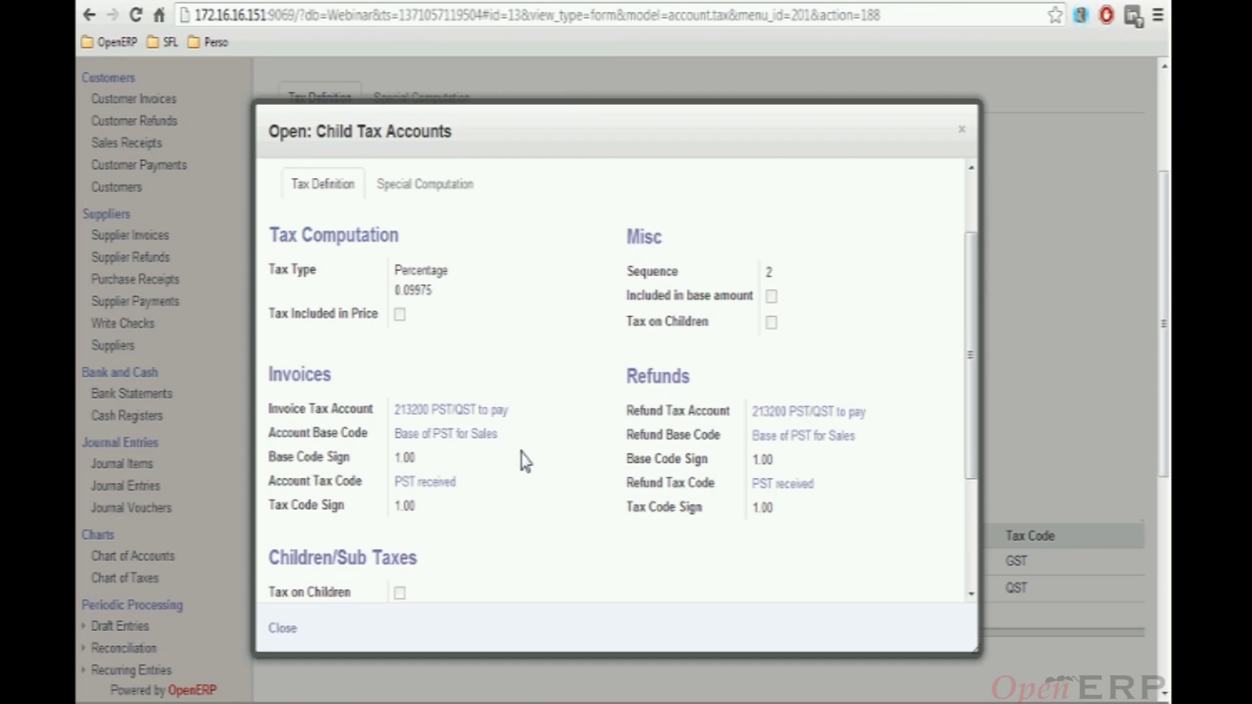
scroll(526, 462, down, 3)
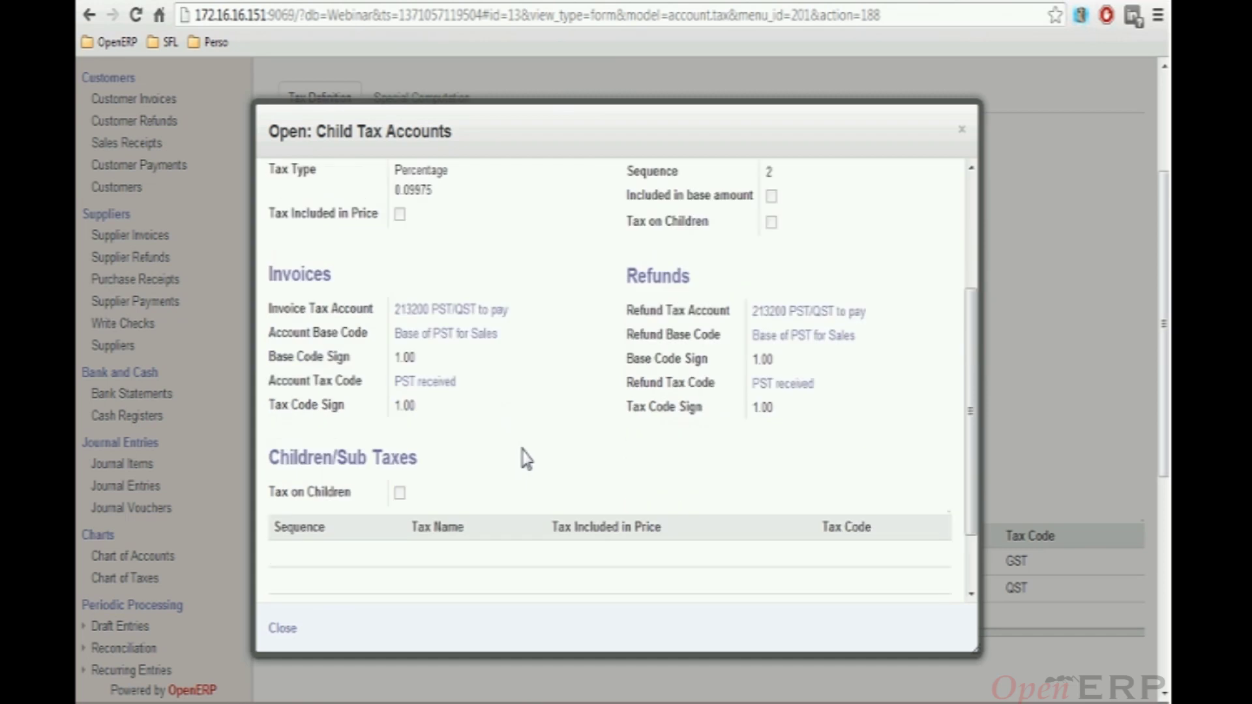
scroll(525, 460, up, 3)
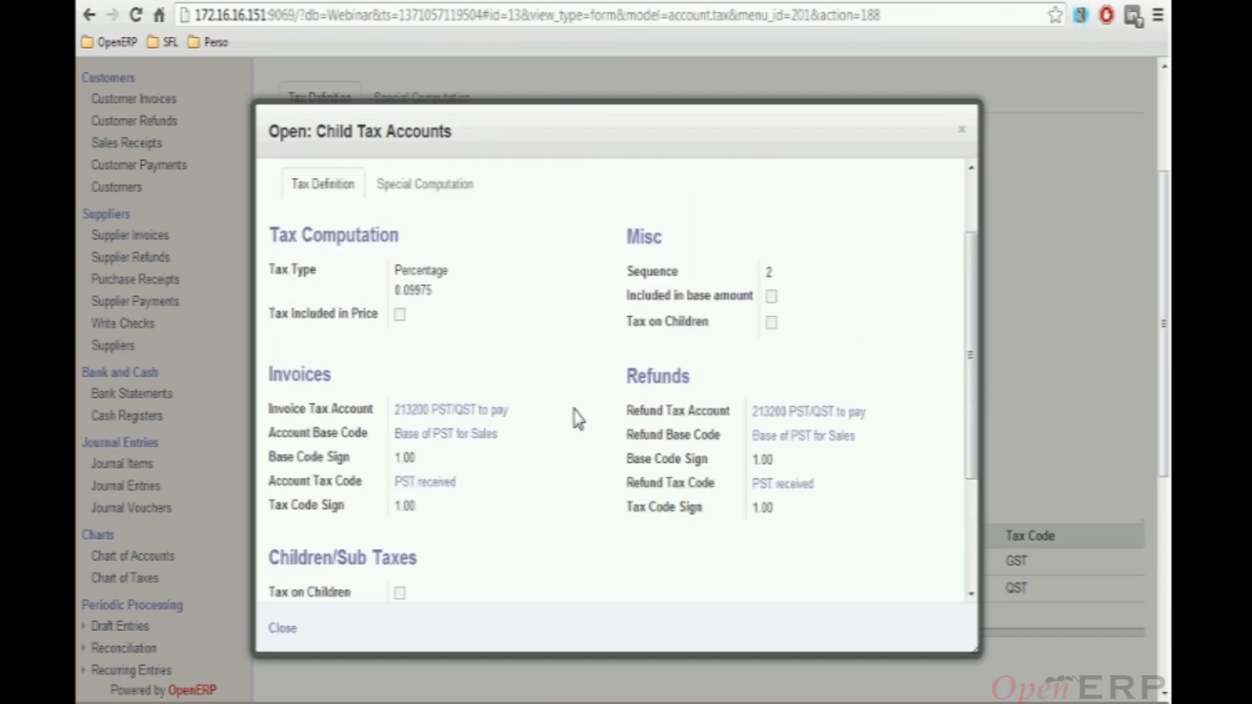
click(962, 134)
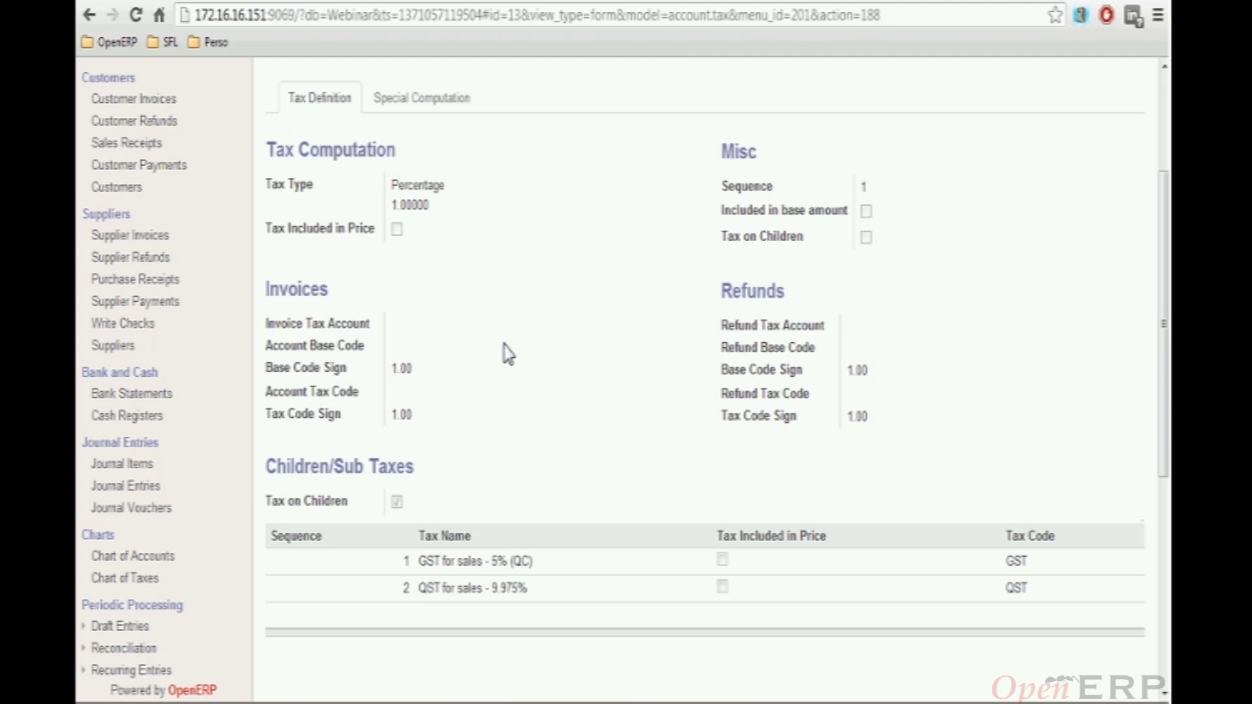
Go to Configuration > Taxes > Fiscal Positions, which lists the 7 regimes from PROV to INTL
scroll(204, 387, down, 3)
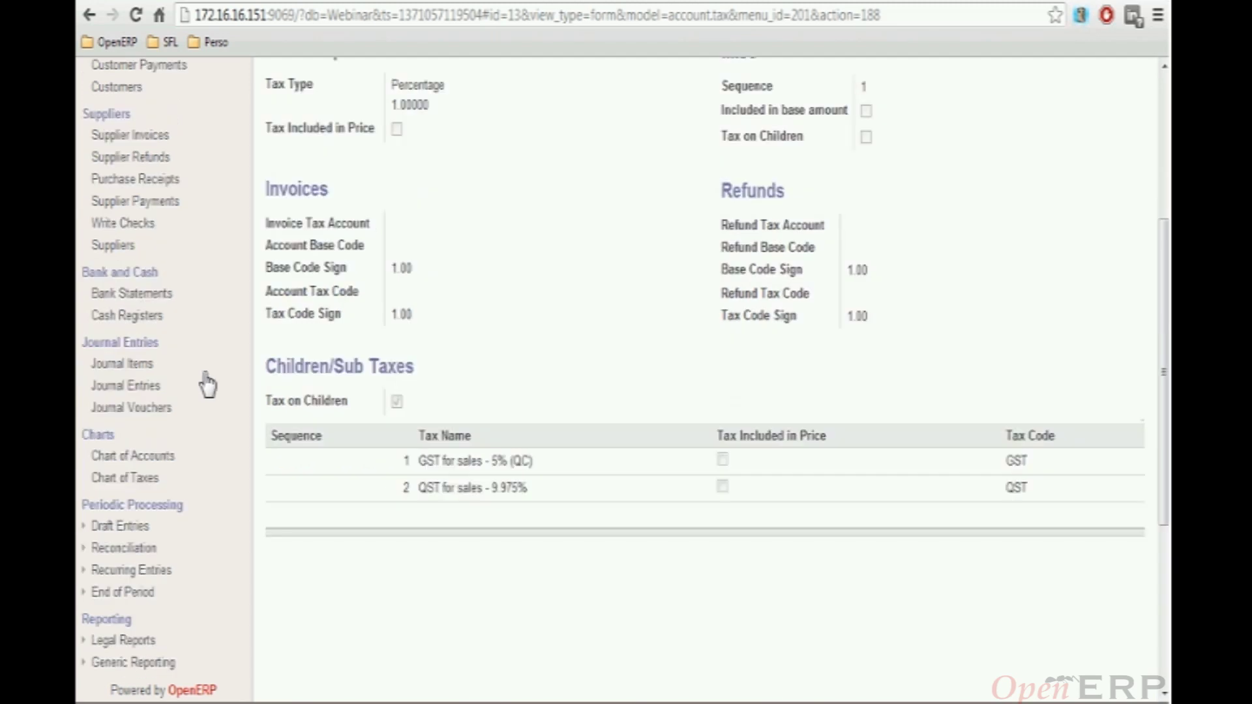
scroll(222, 385, down, 6)
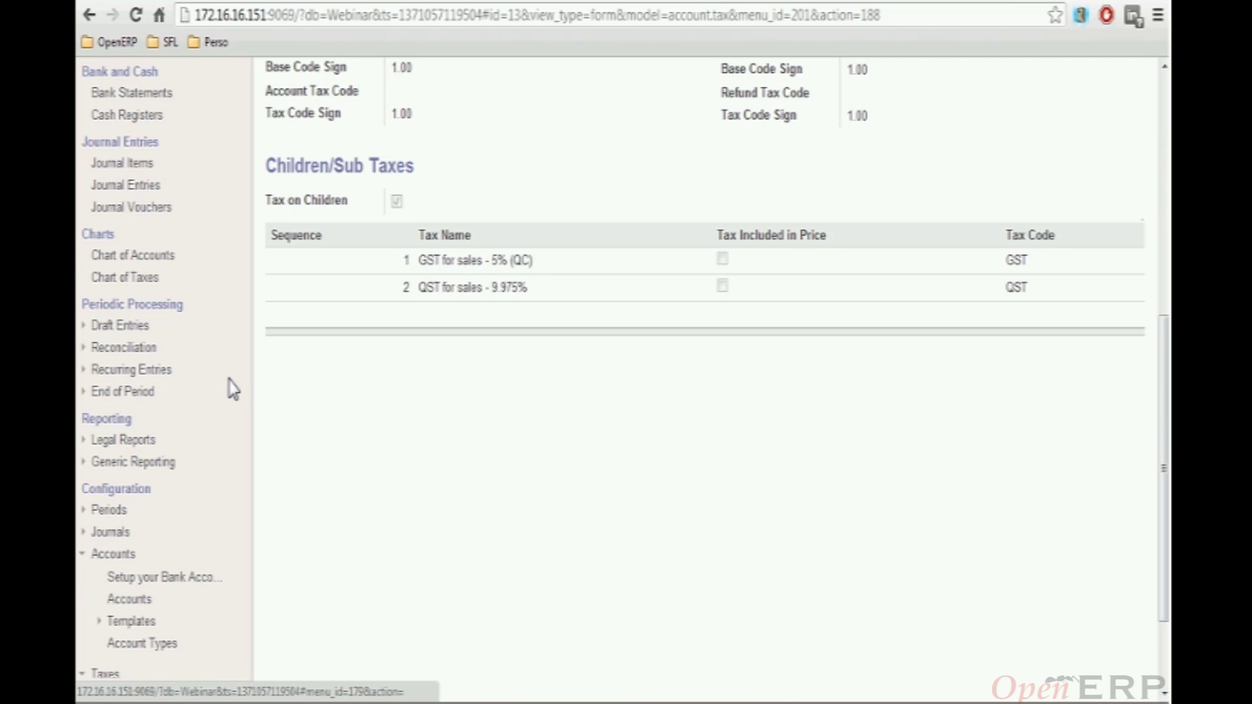
scroll(230, 388, down, 2)
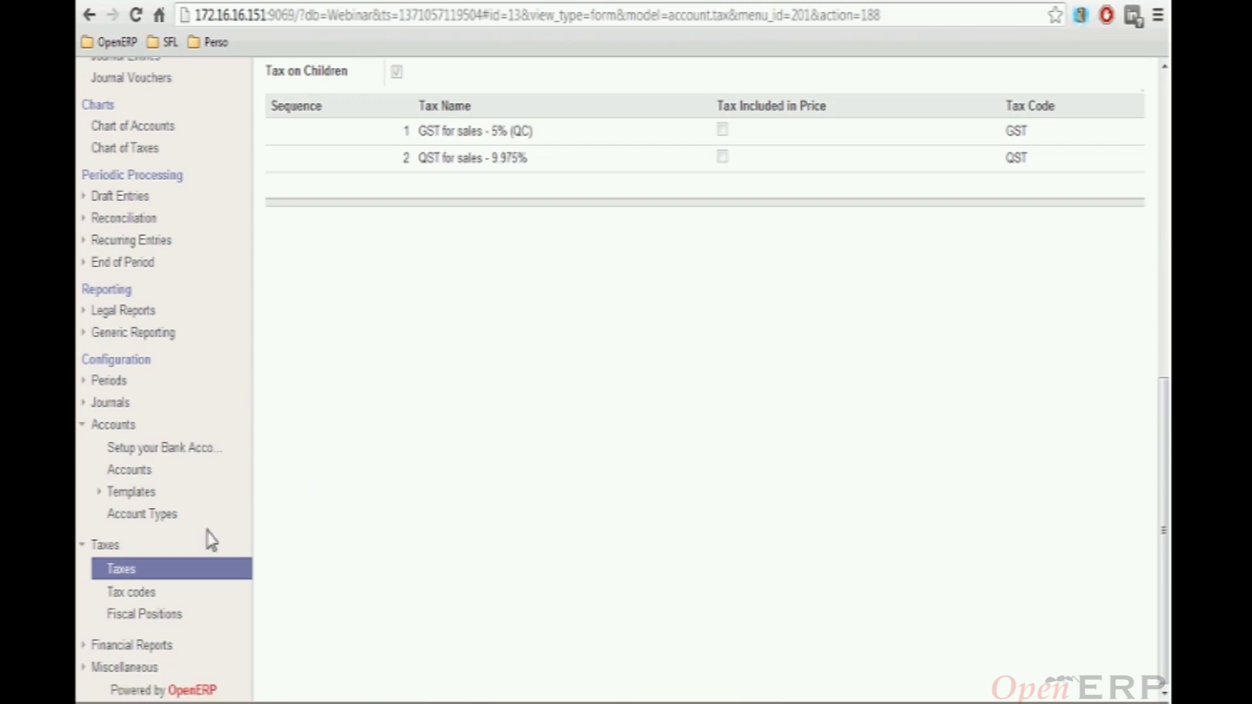
click(156, 620)
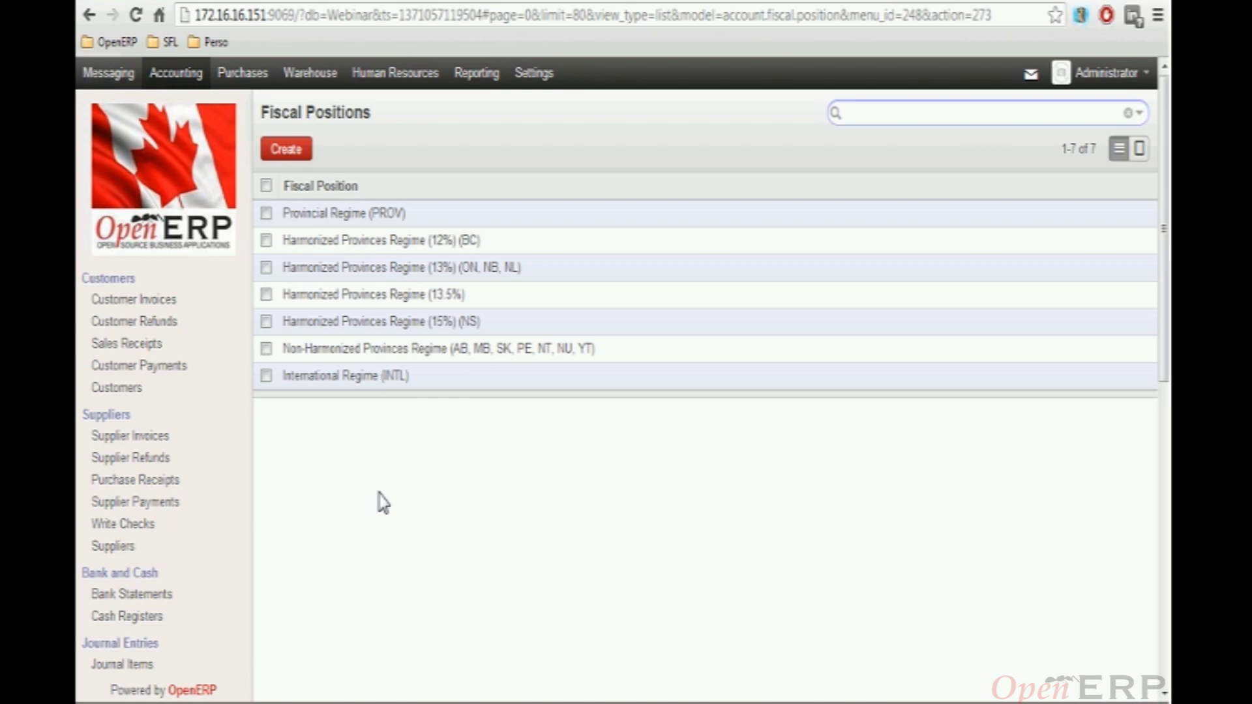
Open the Provincial Regime (PROV) fiscal position, whose tax and account mappings are empty
click(350, 217)
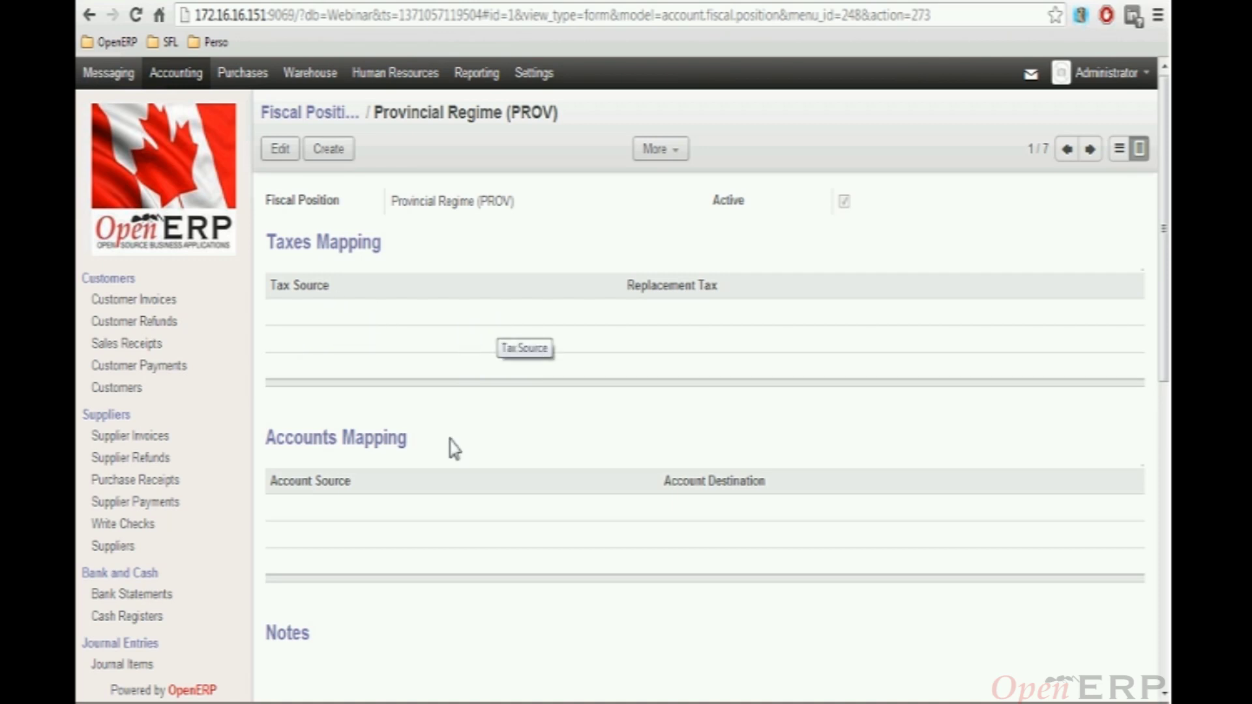
Review the Harmonized Provinces Regime (12%) (BC) mappings to TVH12 taxes and accounts 412000, 511200
click(1090, 150)
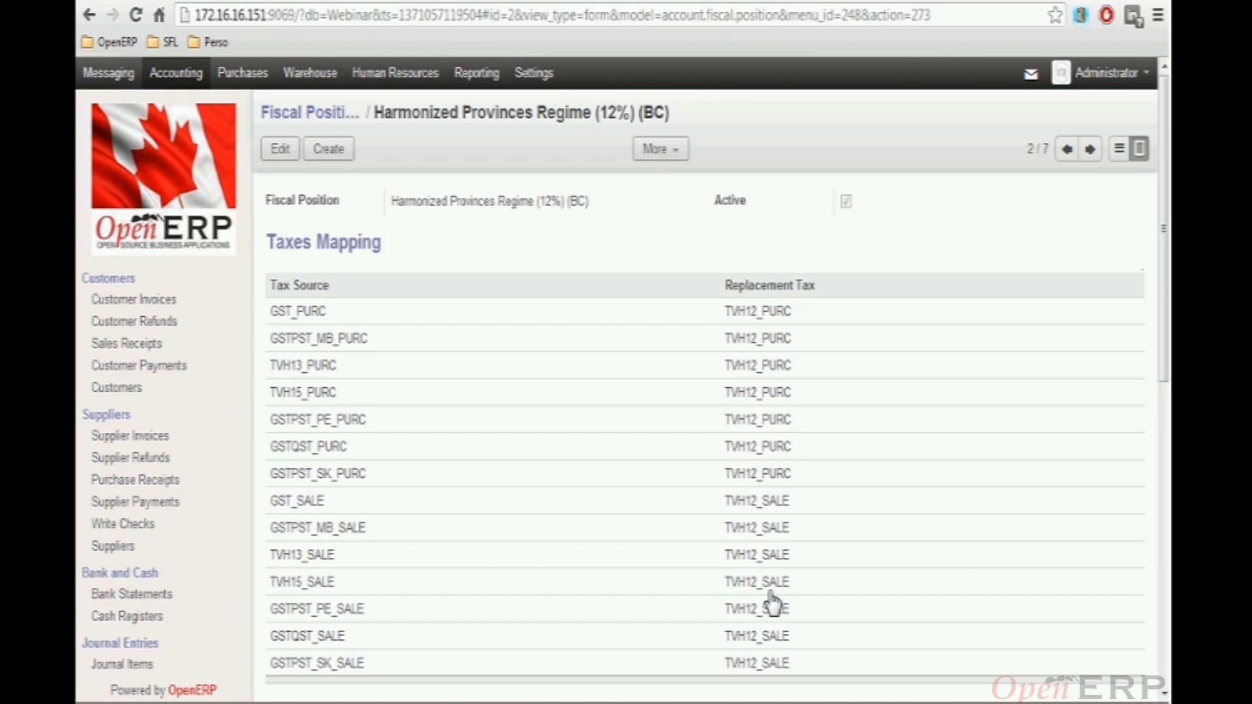
scroll(767, 574, down, 2)
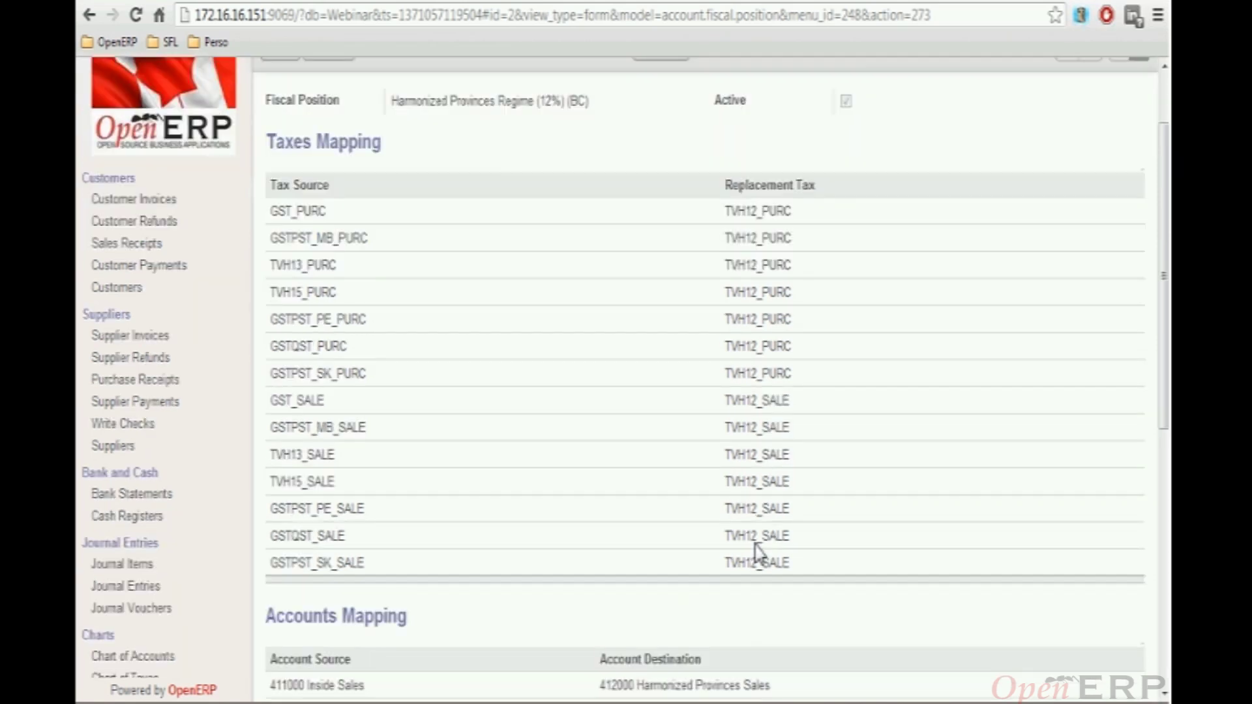
scroll(366, 486, down, 3)
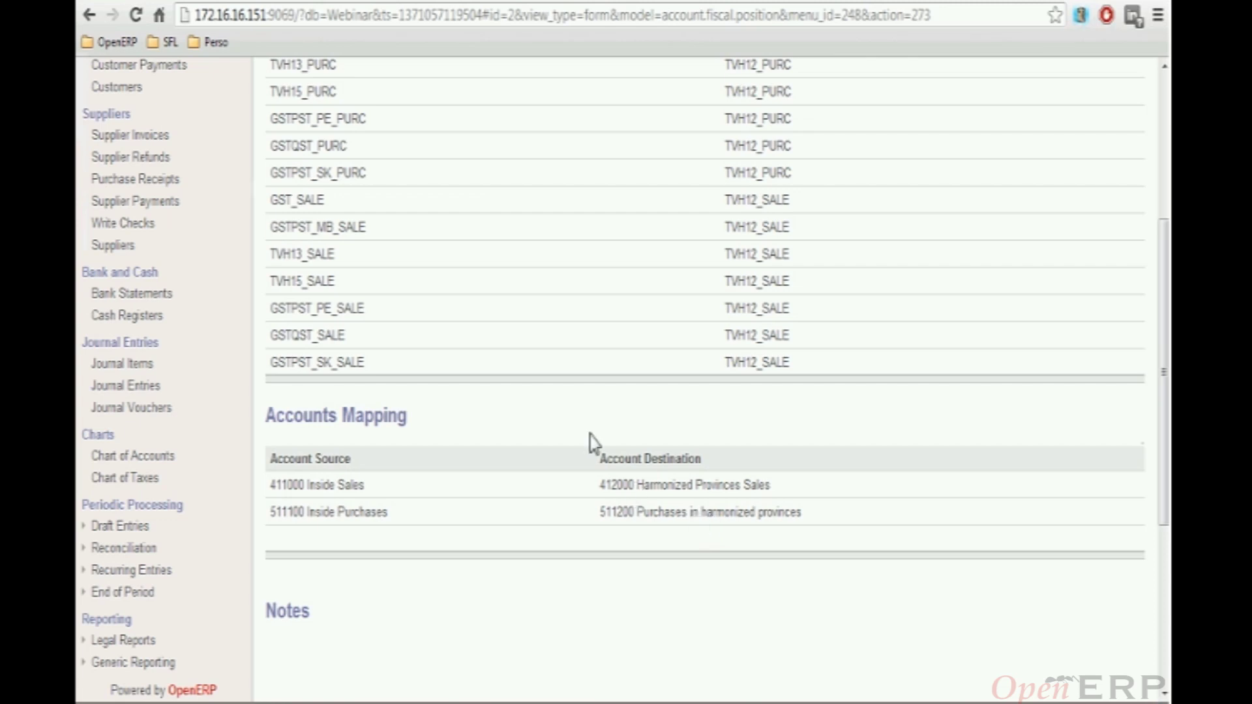
scroll(591, 441, up, 2)
scroll(594, 444, up, 4)
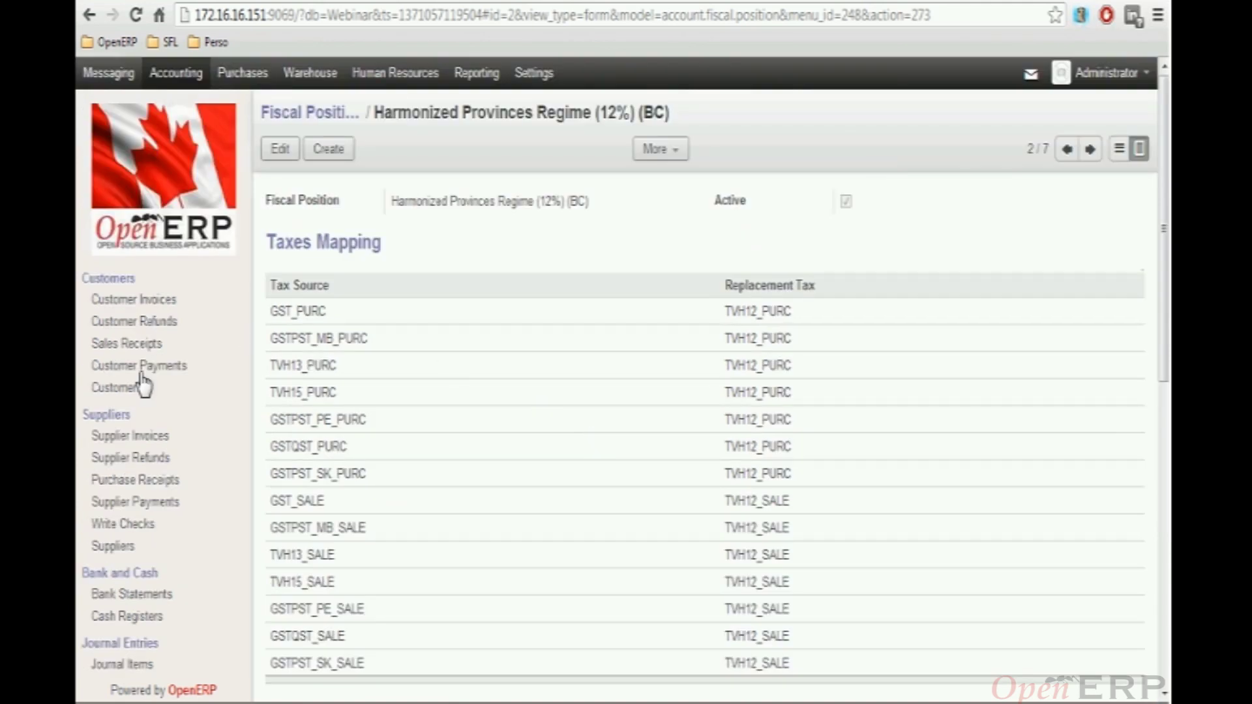
click(124, 390)
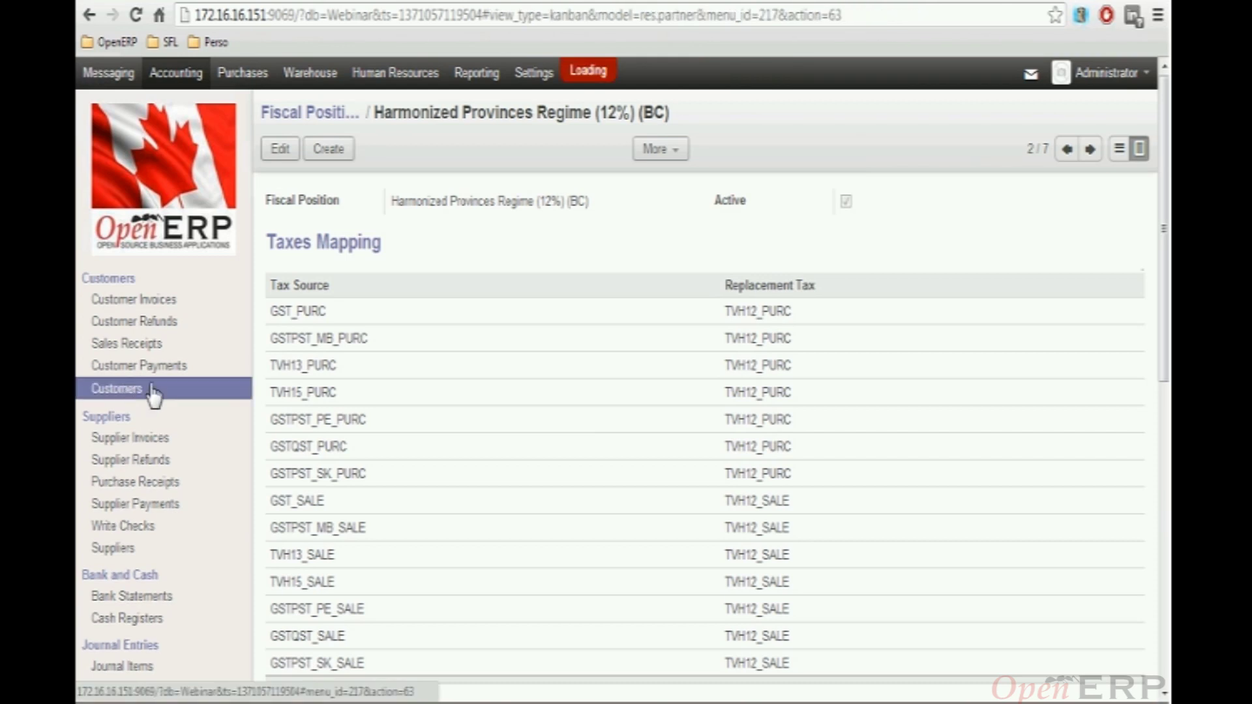
Open the Customer partner card and view its sales, purchases and accounting settings
click(349, 204)
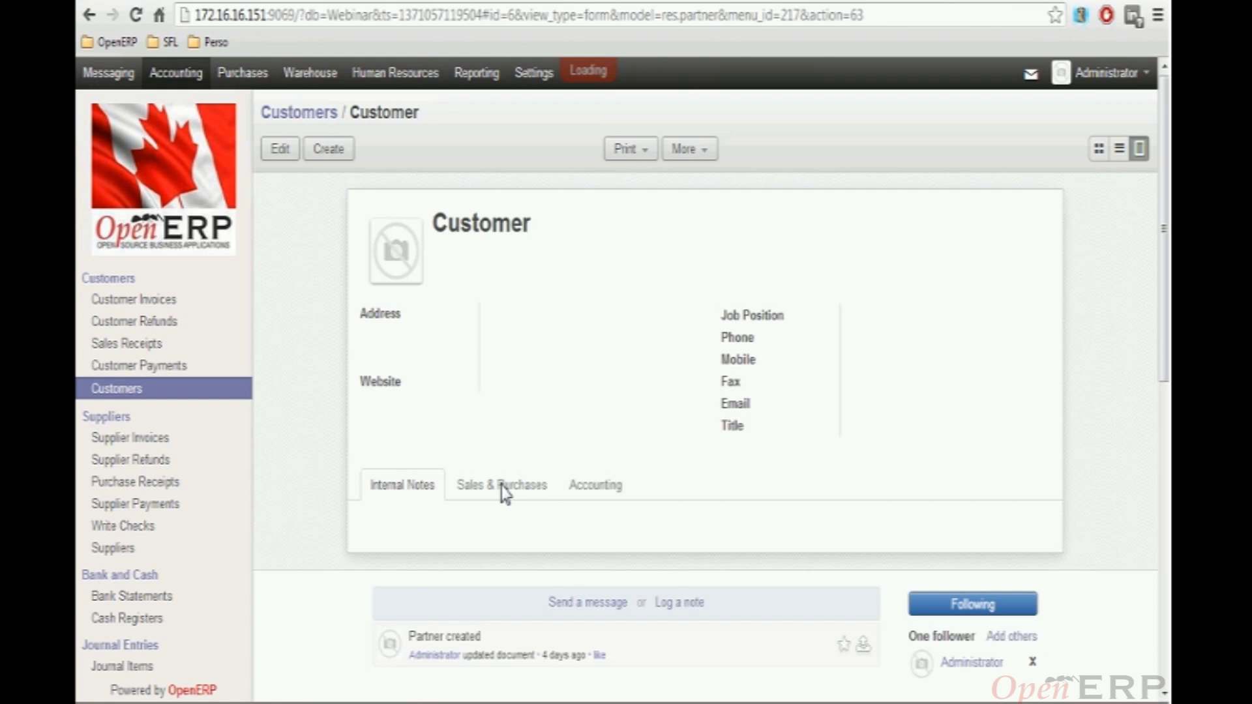
click(517, 486)
scroll(519, 484, down, 2)
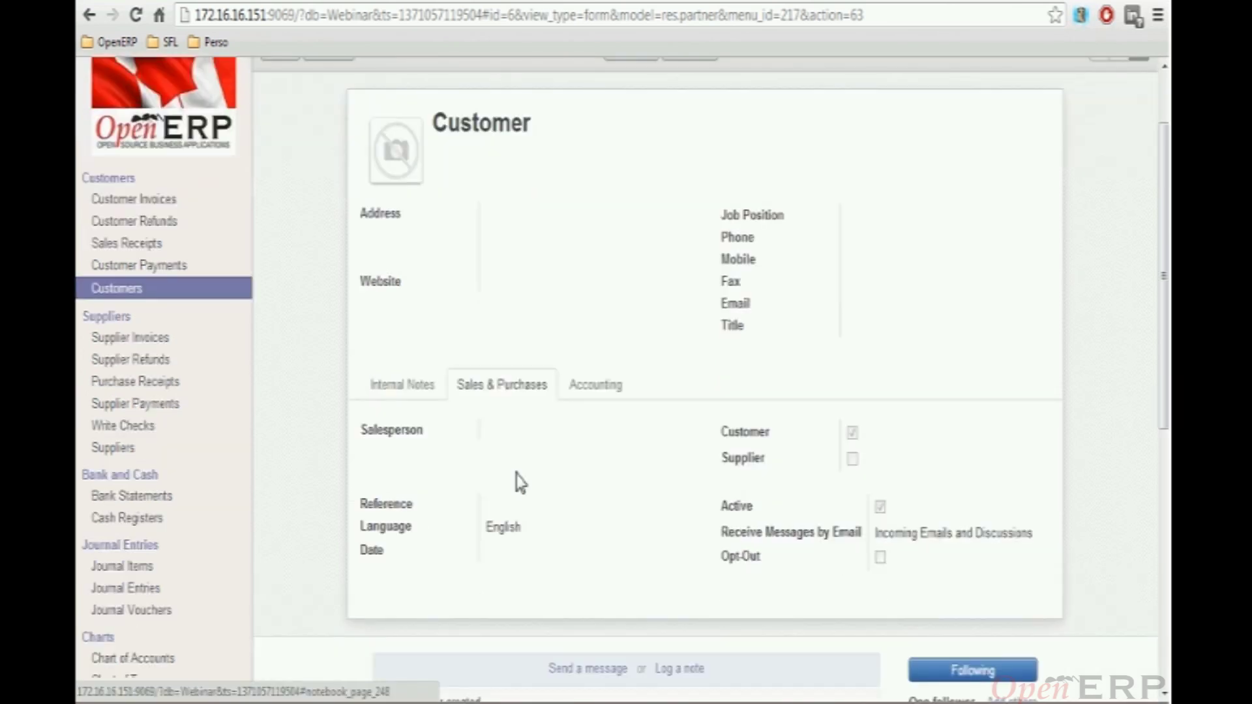
click(591, 387)
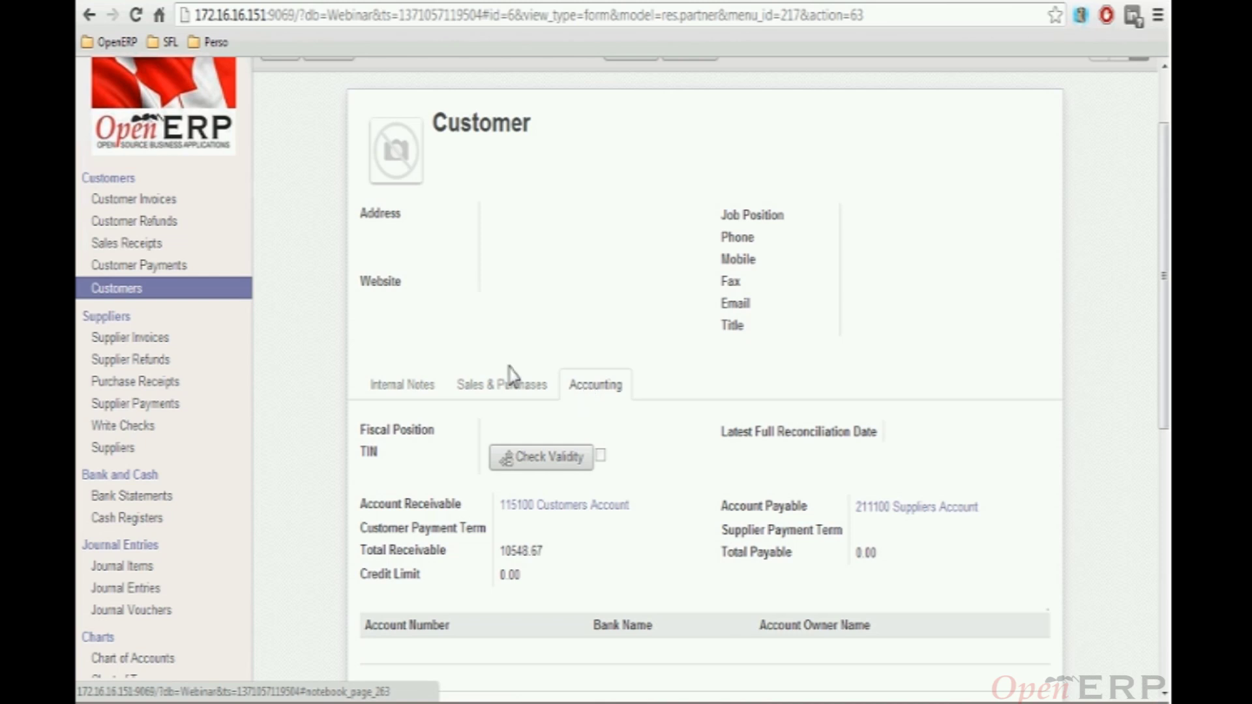
scroll(456, 252, up, 2)
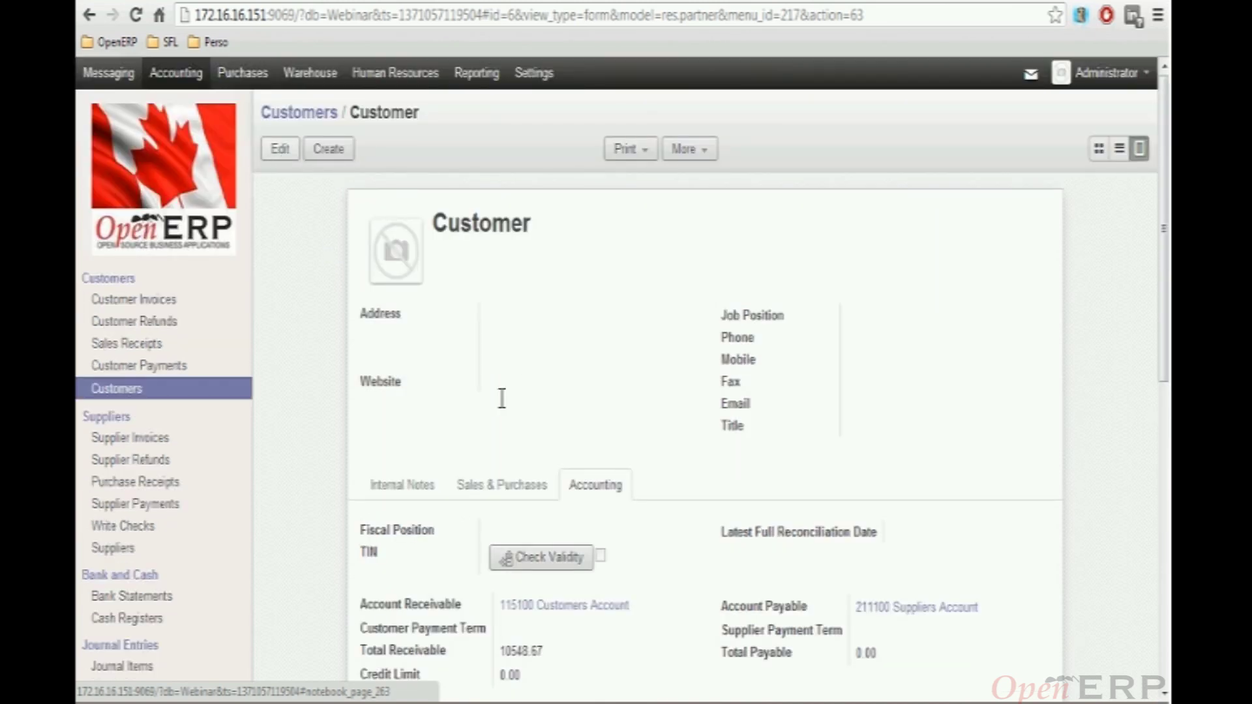
Check the Customer's Fiscal Position choices in edit mode, then discard without saving
click(696, 621)
click(694, 620)
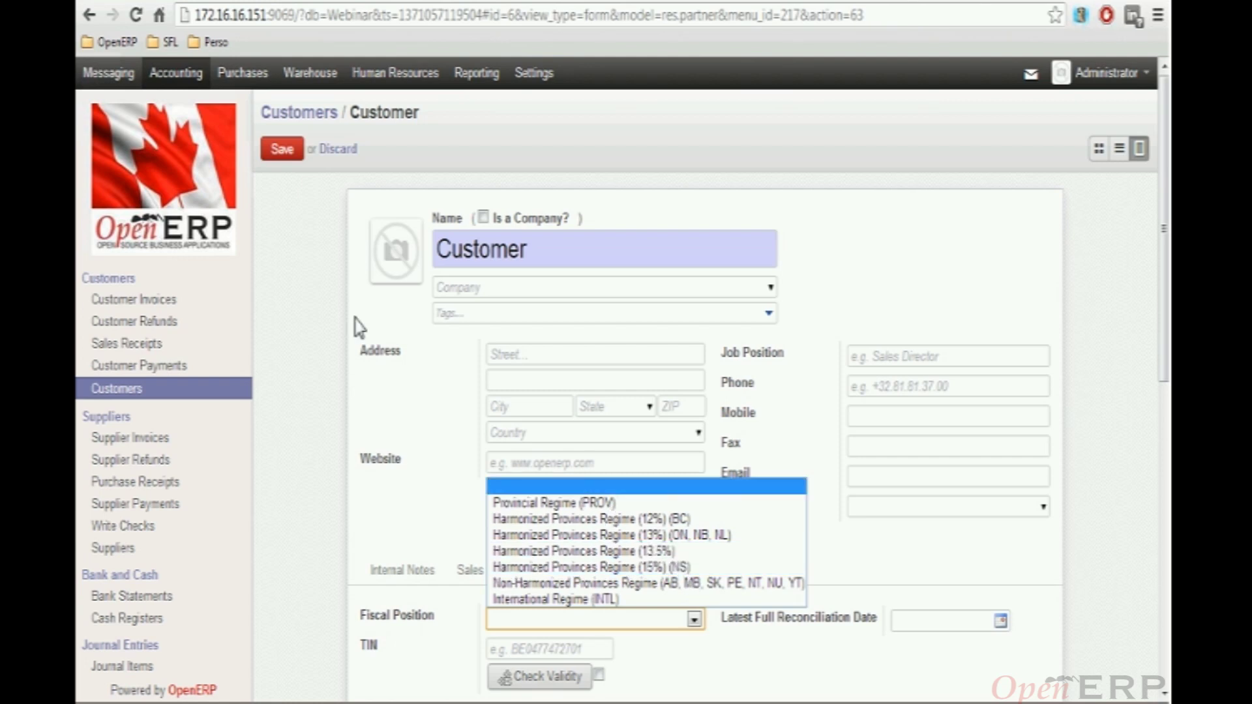
click(338, 155)
click(337, 154)
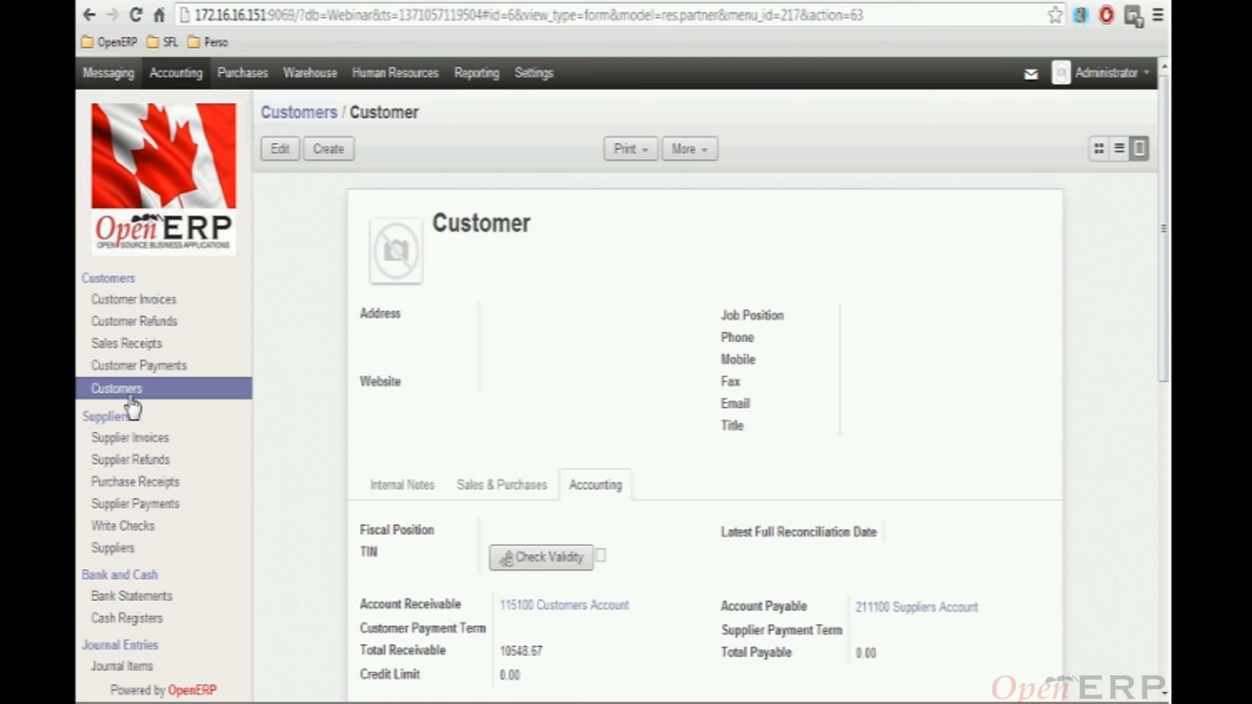
click(145, 300)
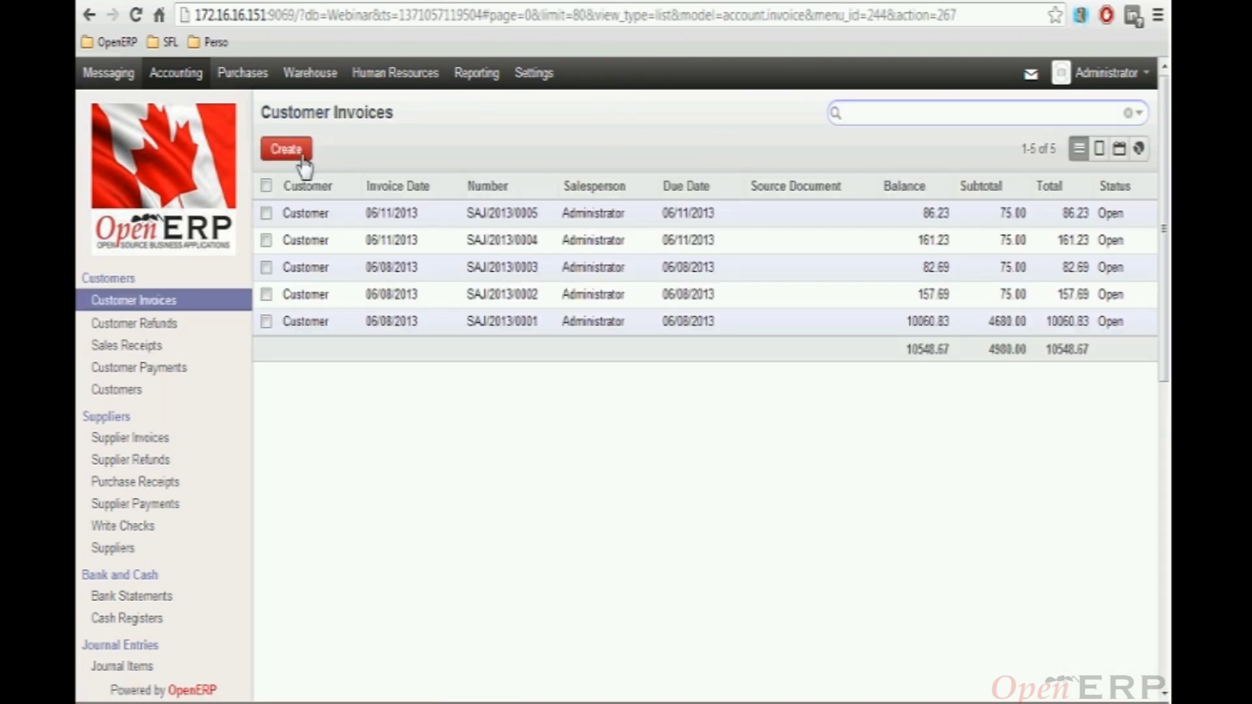
Create a new customer invoice for Customer, filling in account 115100 Customers Account
click(298, 165)
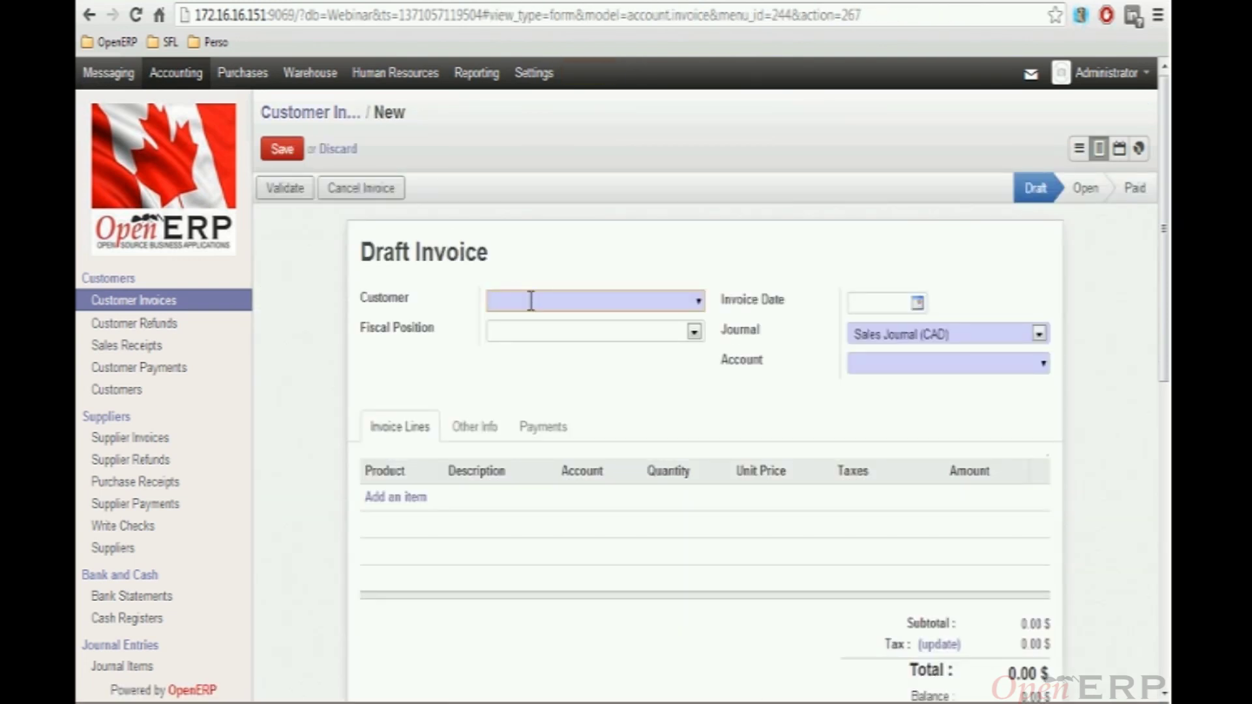
text(o)
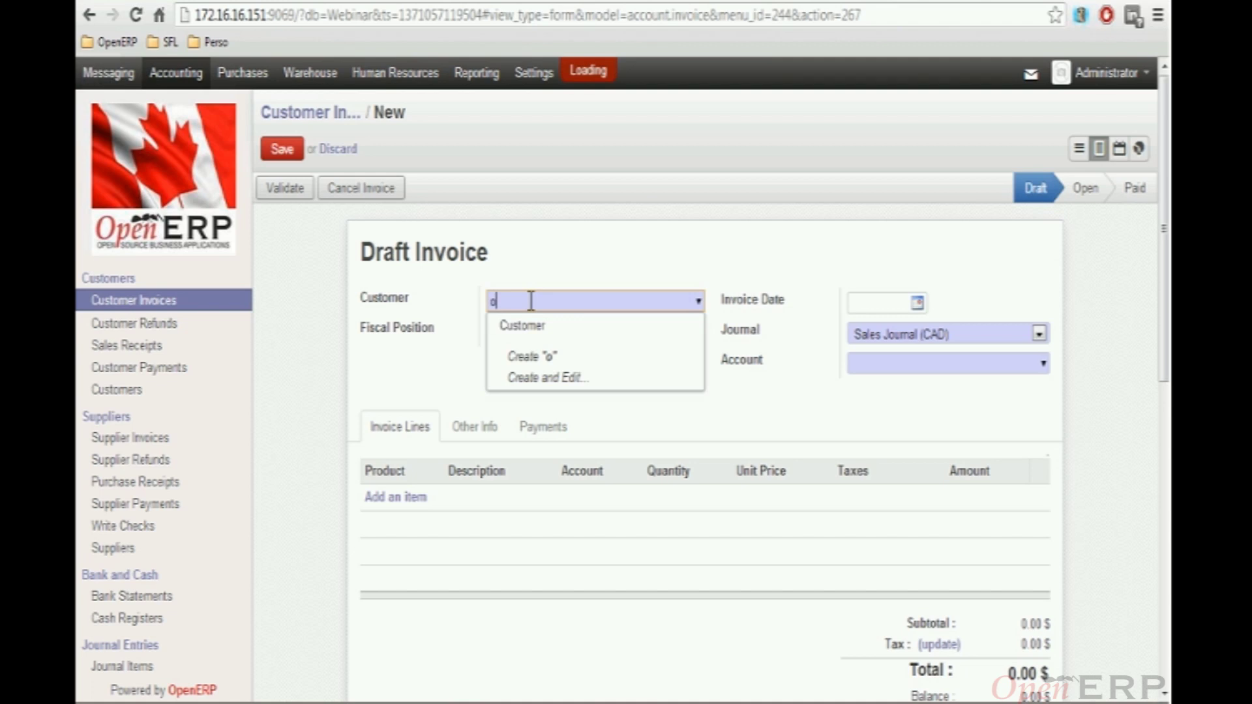
click(529, 326)
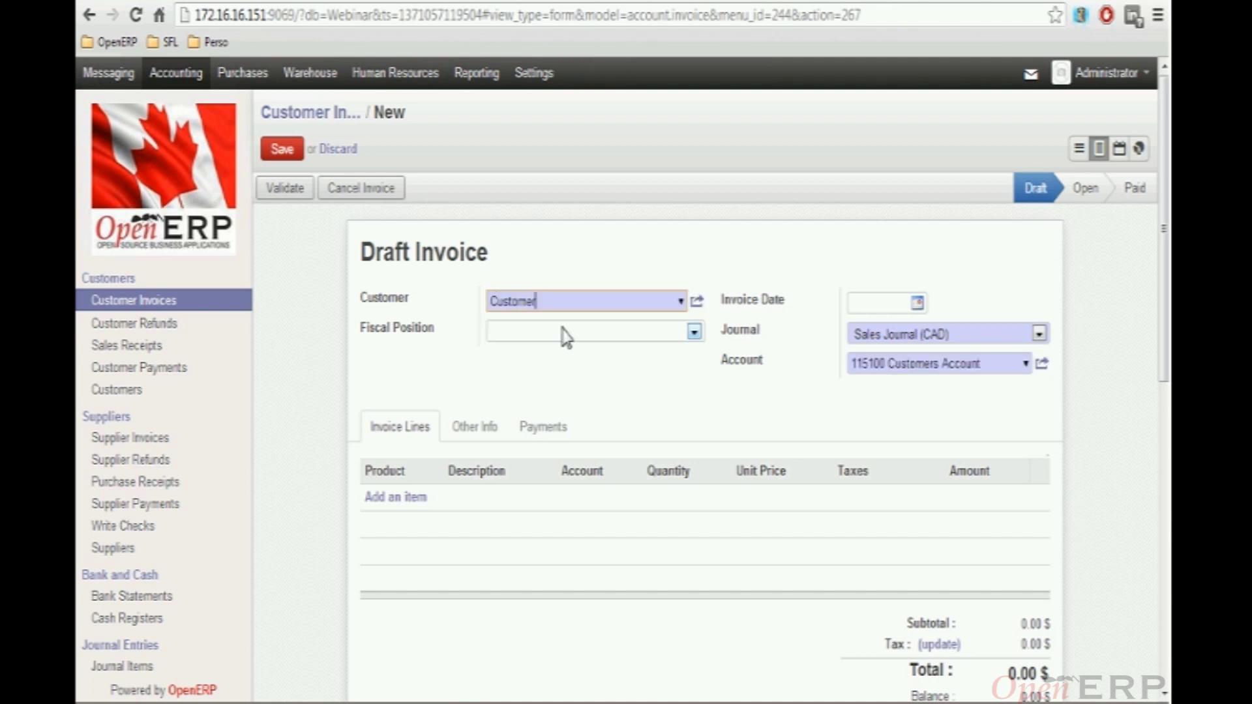
click(698, 303)
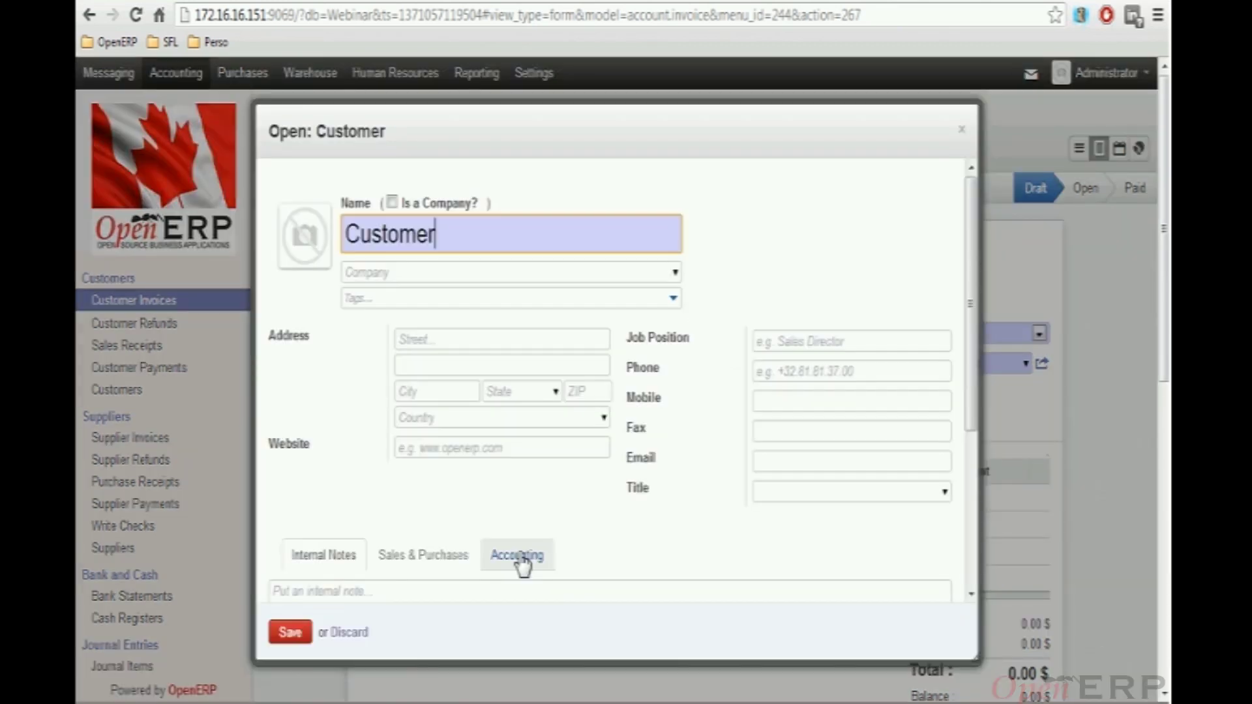
Review the Customer's receivable and payable accounts and save the partner record
click(519, 555)
scroll(623, 450, down, 5)
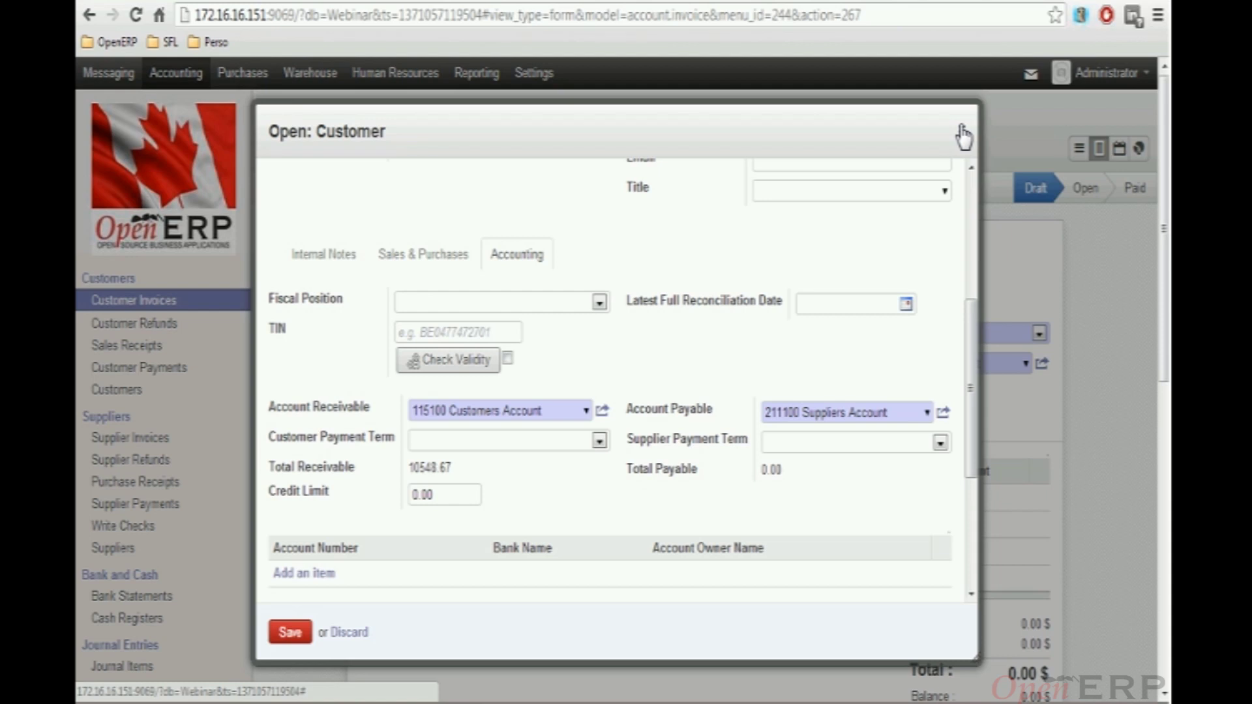
click(298, 636)
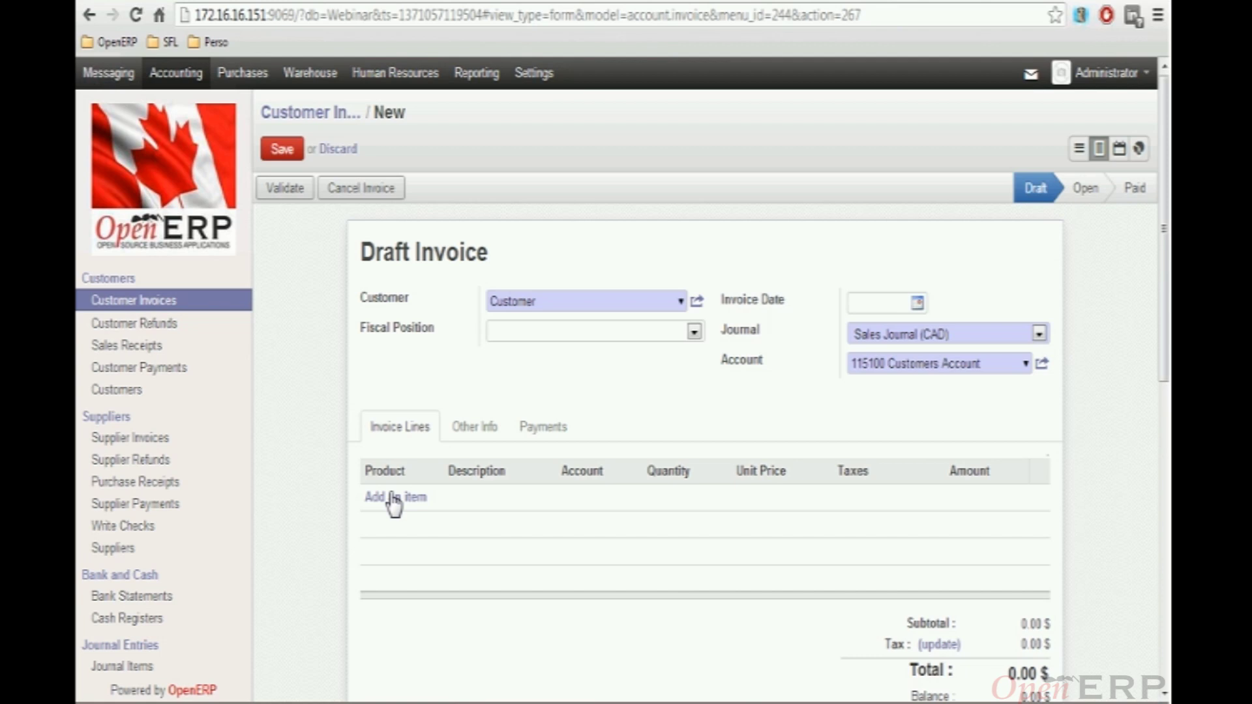
Add an OpenERP Enterprise product line at 75.00 to the invoice
click(394, 499)
text(ope)
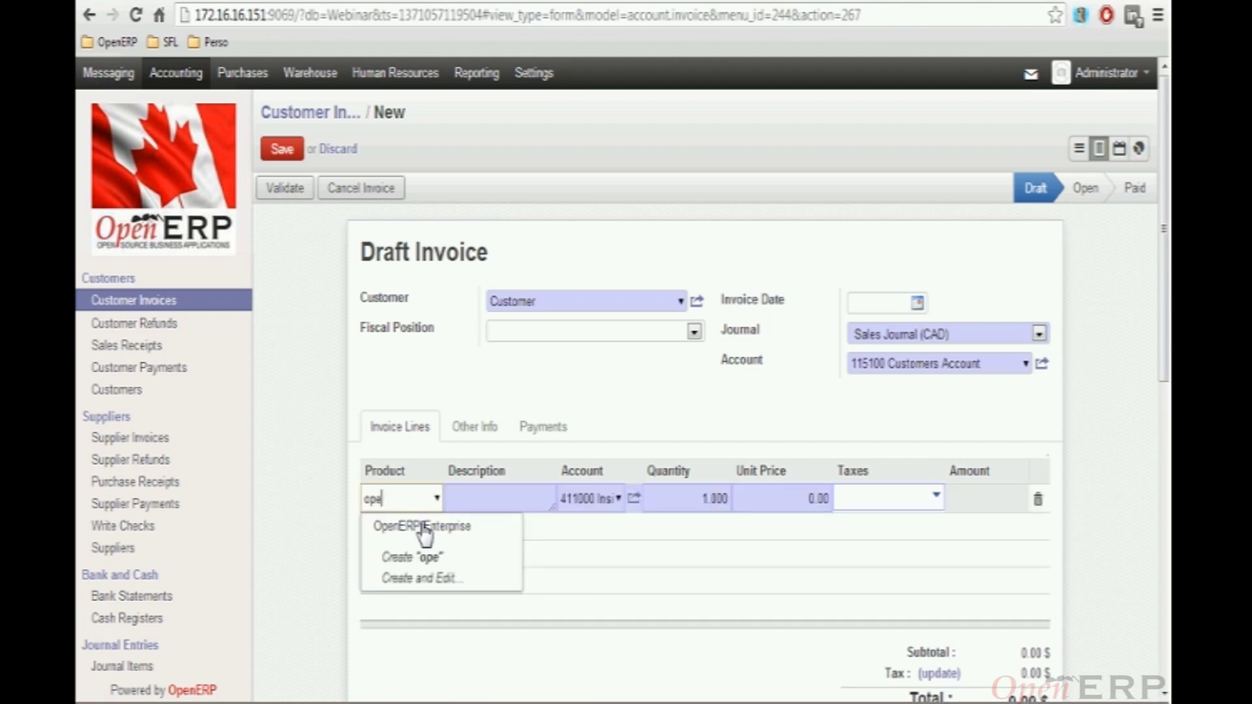
click(424, 527)
Replace the line's GSTPST_MB_SALE tax with GSTQST_SALE and save the invoice
click(858, 507)
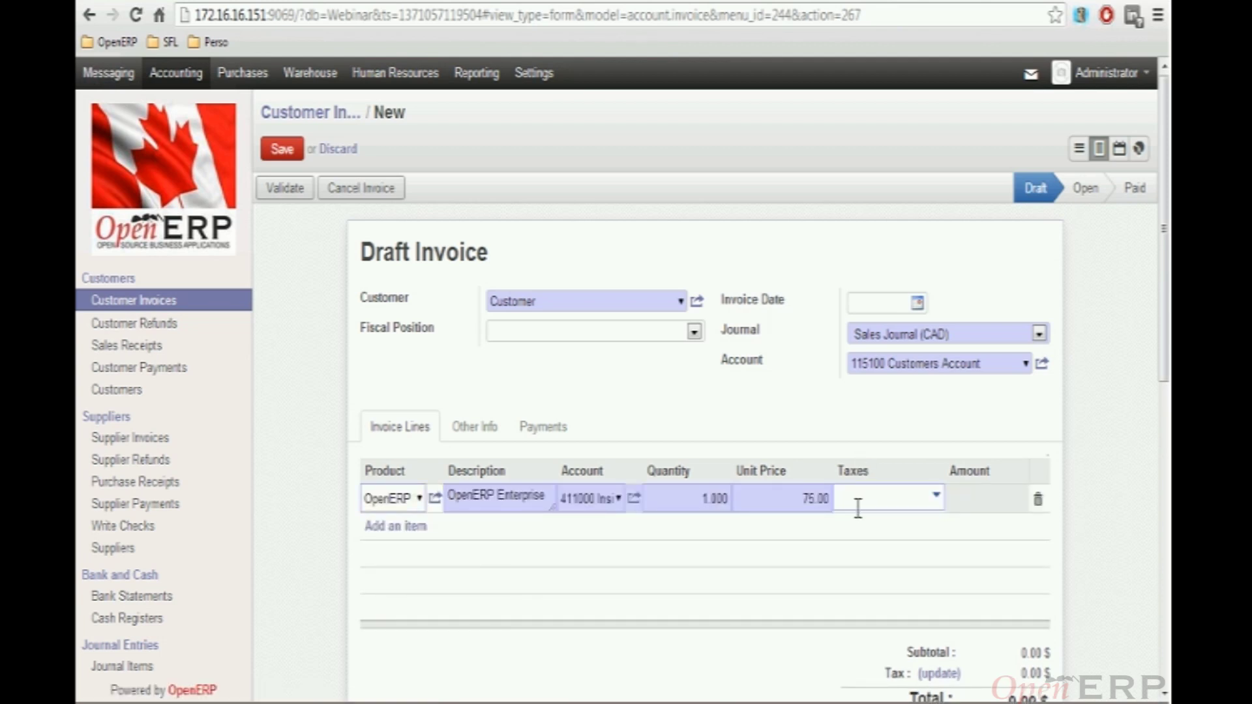
text(s)
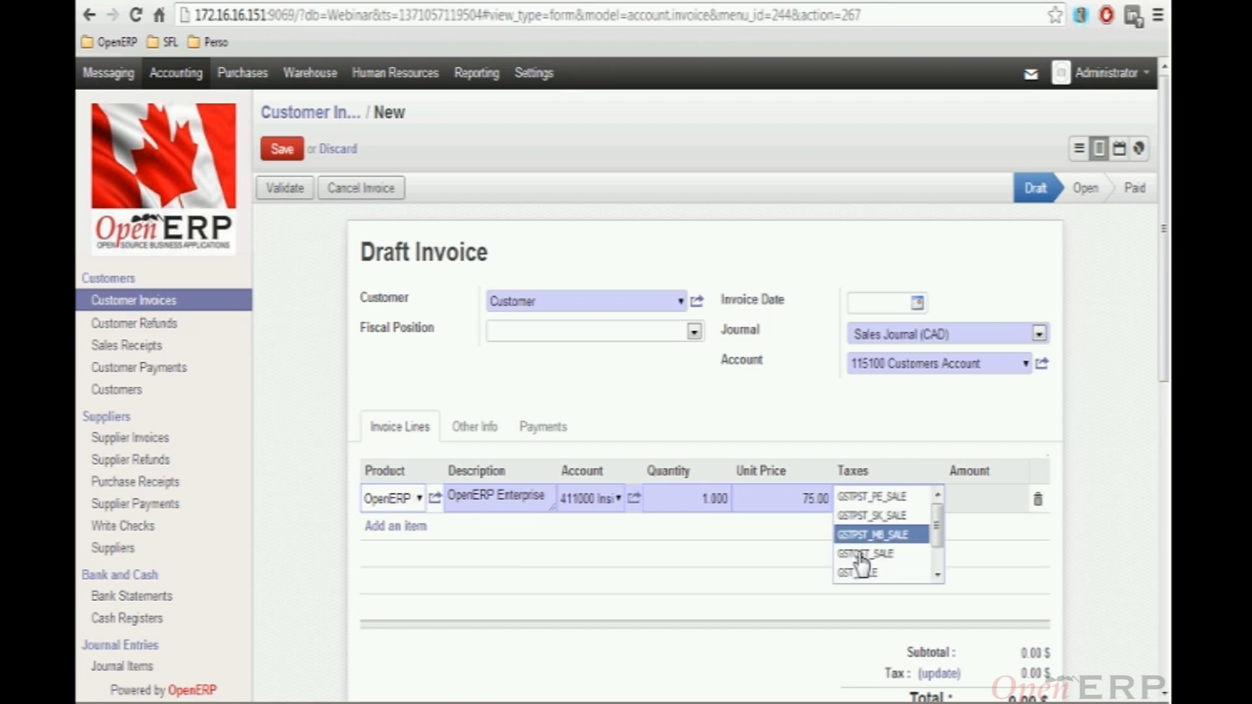
key(Return)
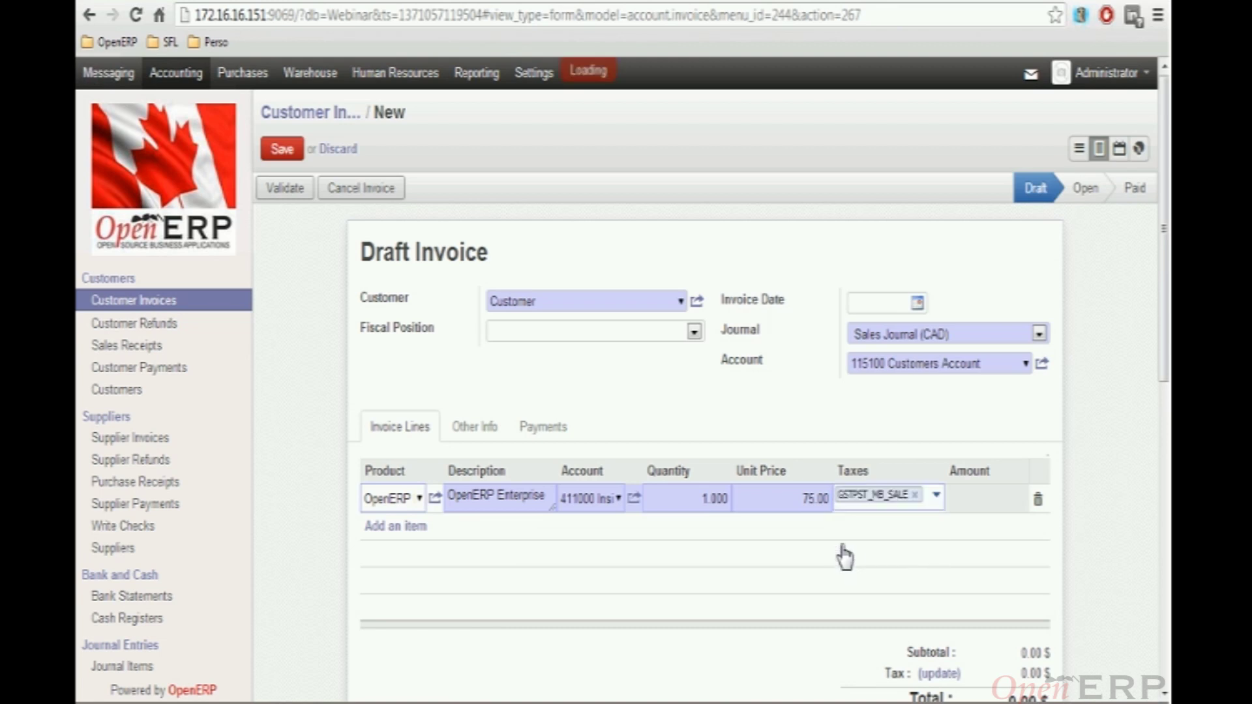
click(916, 495)
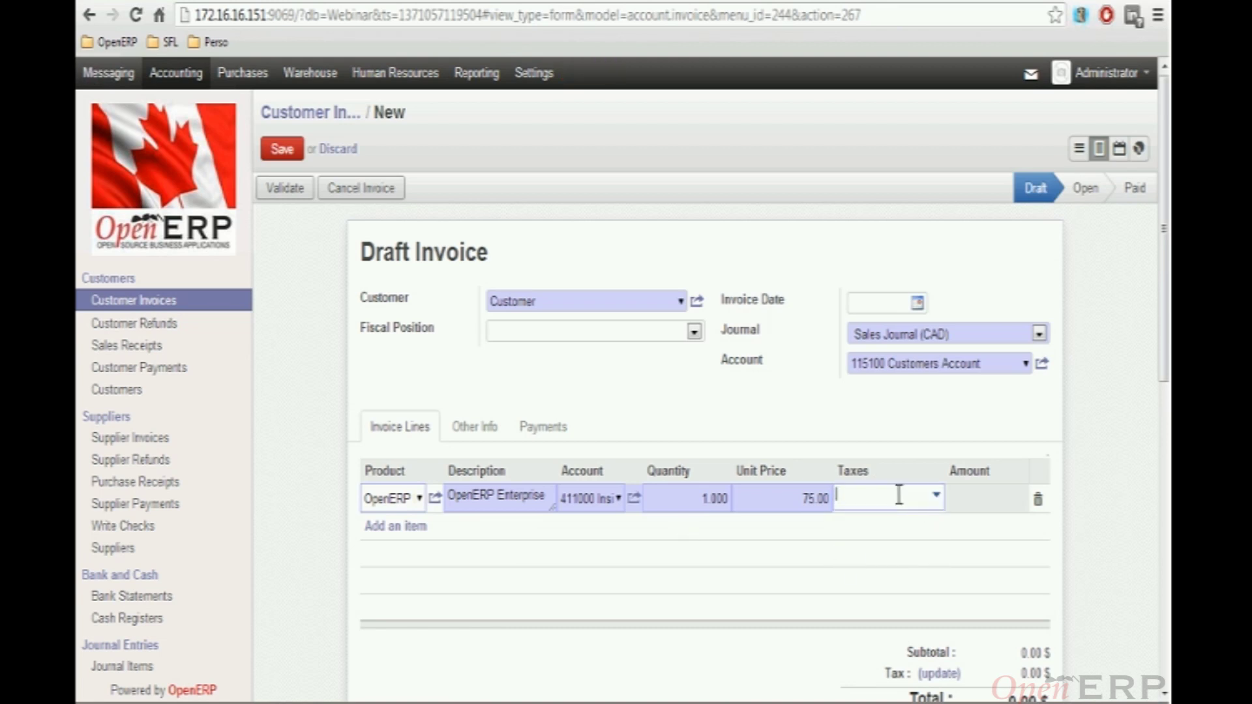
text(s)
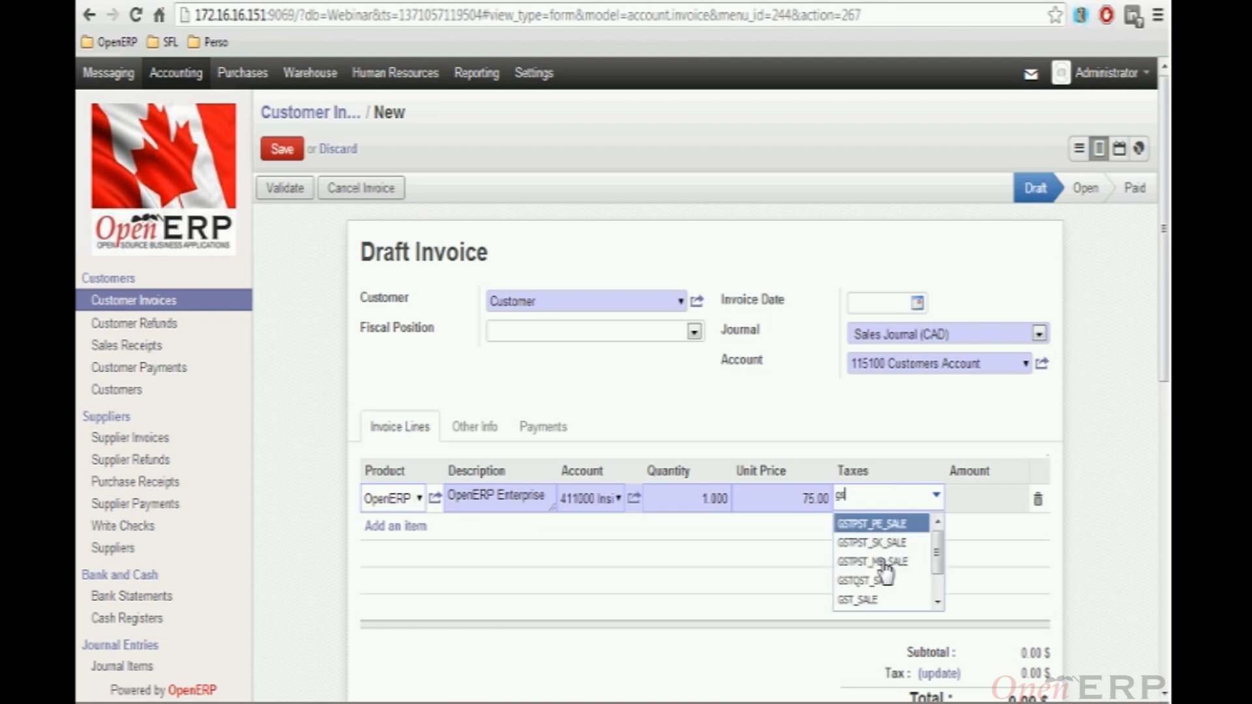
click(862, 593)
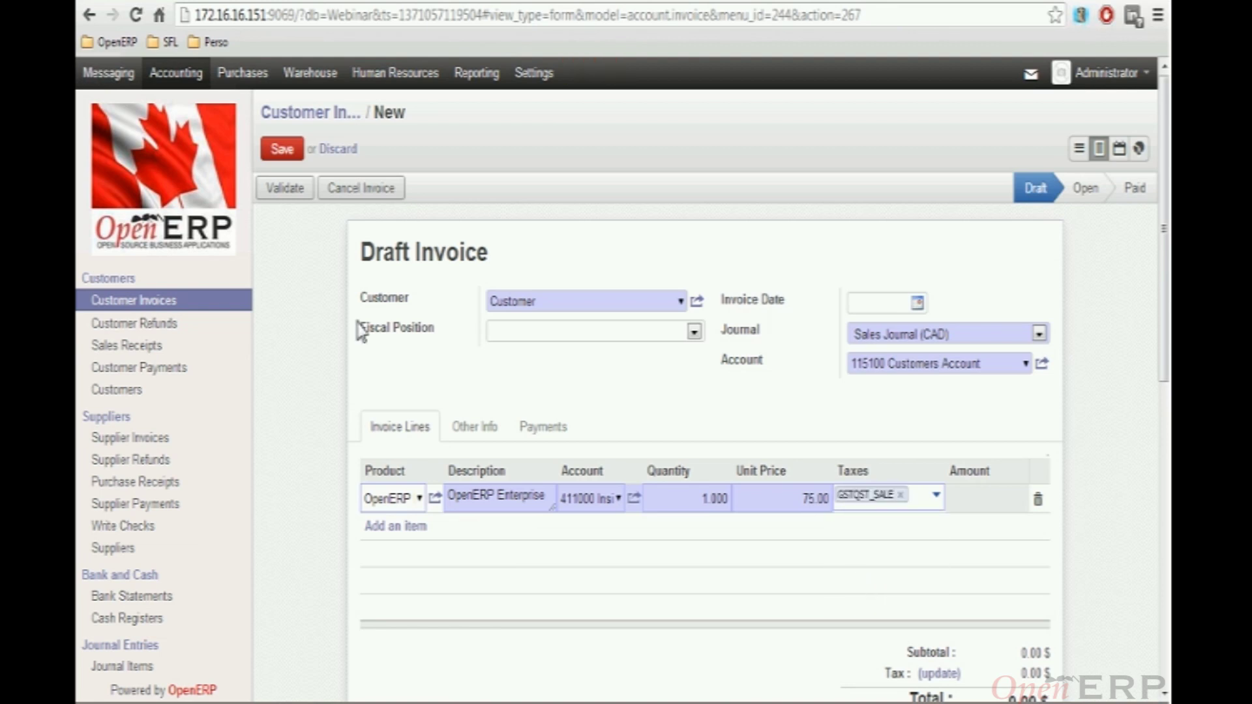
click(283, 152)
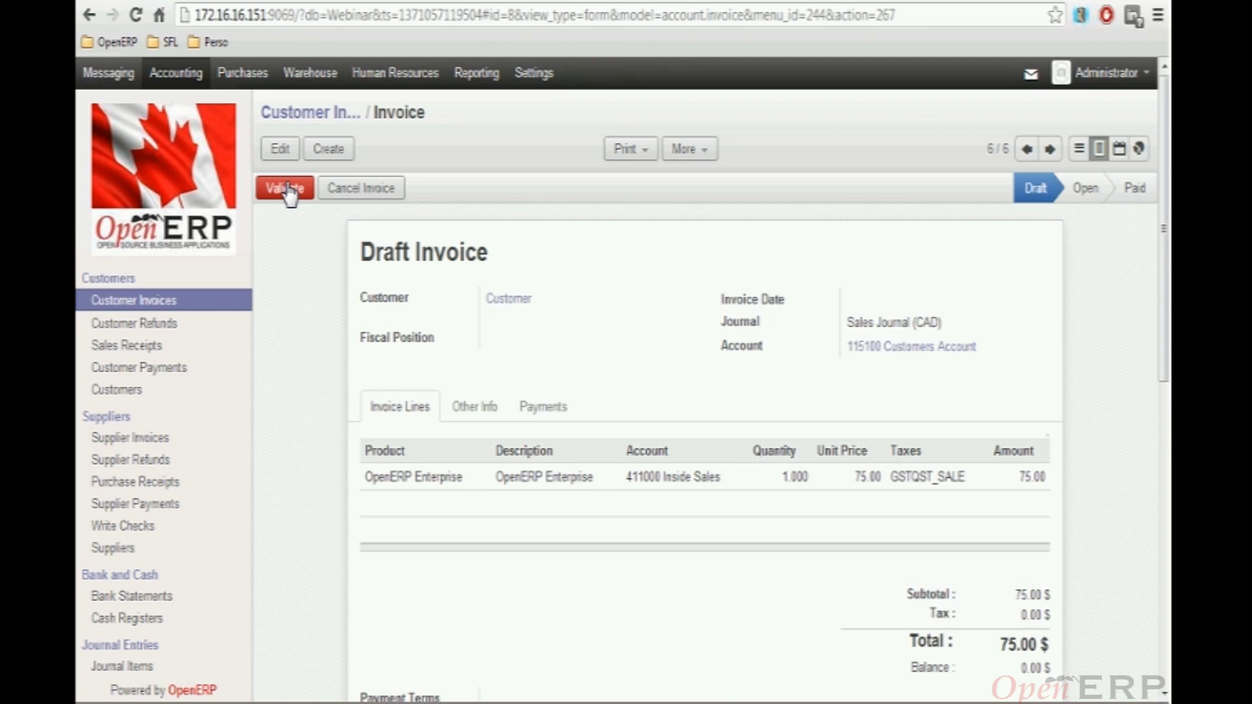
click(288, 195)
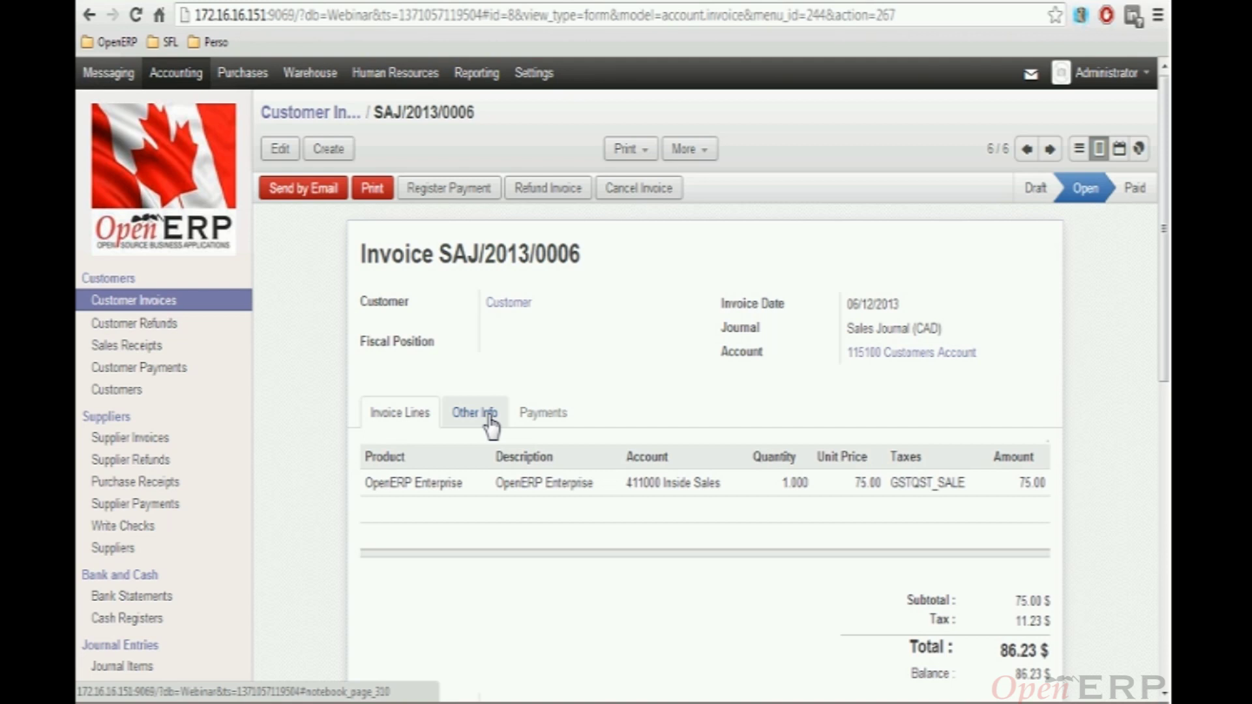
Inspect the tax lines: GST 5% (QC) 3.75 and QST 9.975% 7.48 on base 75.00
click(489, 420)
scroll(608, 485, down, 2)
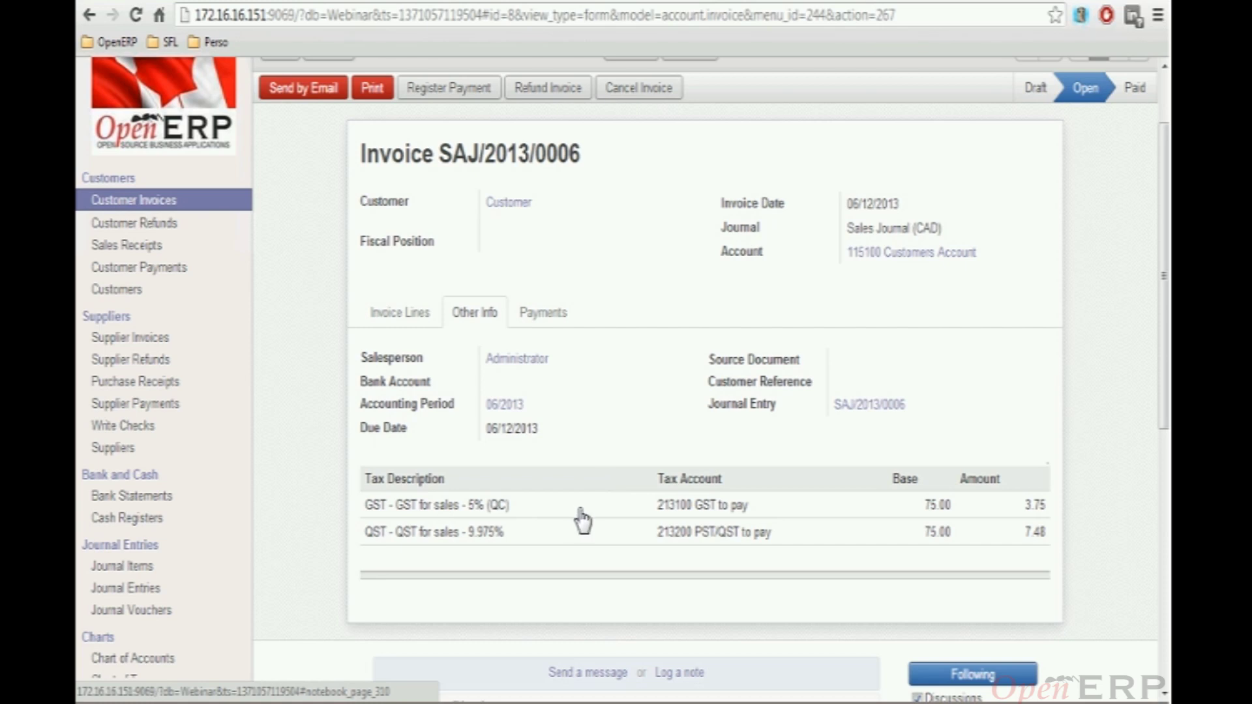
scroll(586, 349, up, 2)
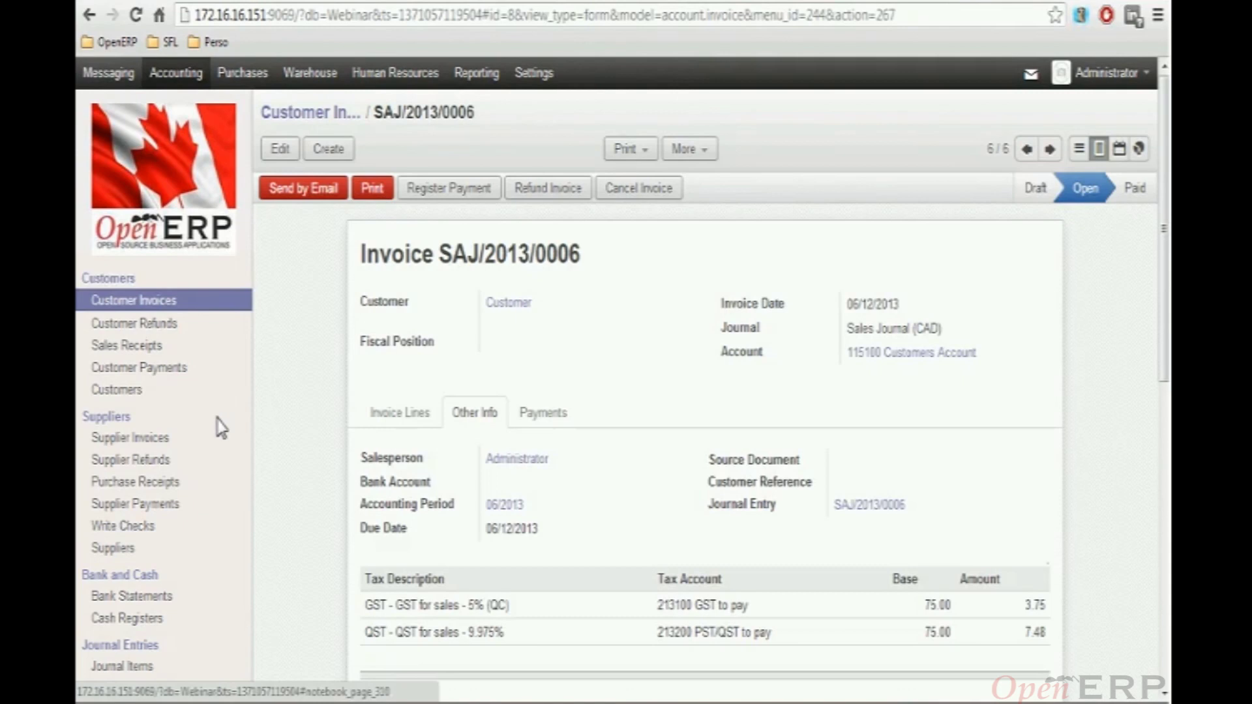
Set the Savoir-faire Linux company's Choose Check layout to Check on top (CA) and save
click(186, 528)
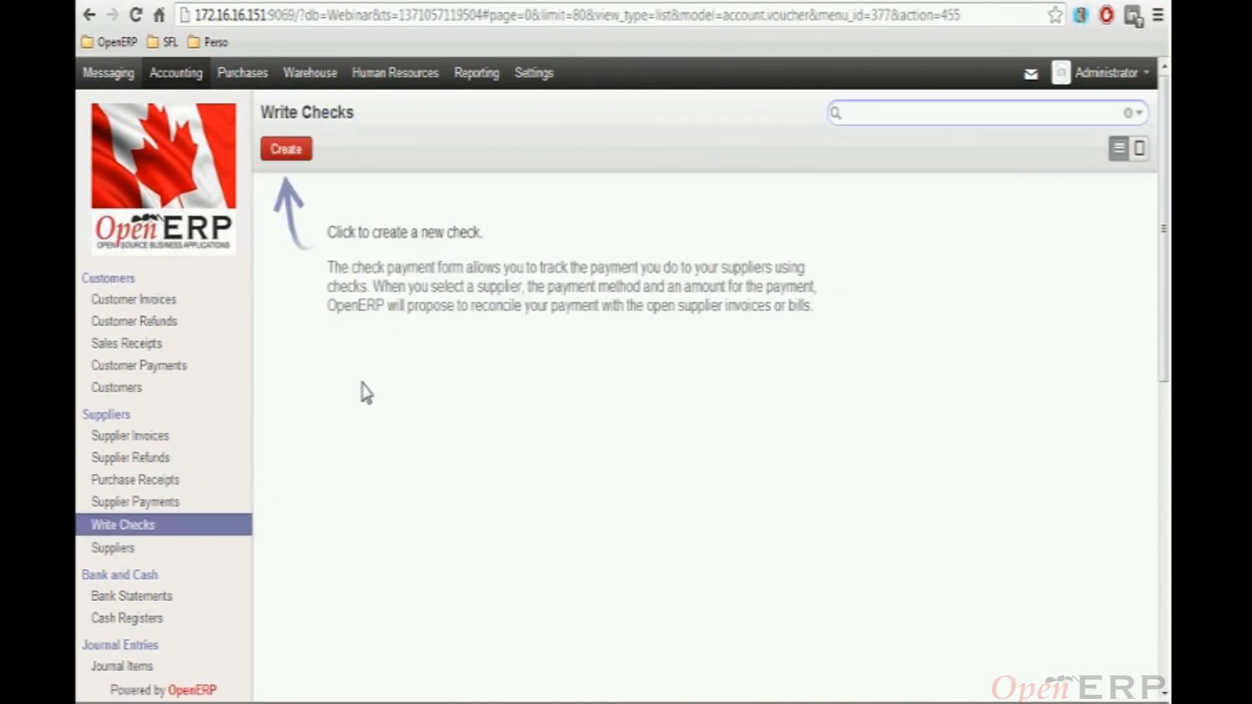
click(531, 73)
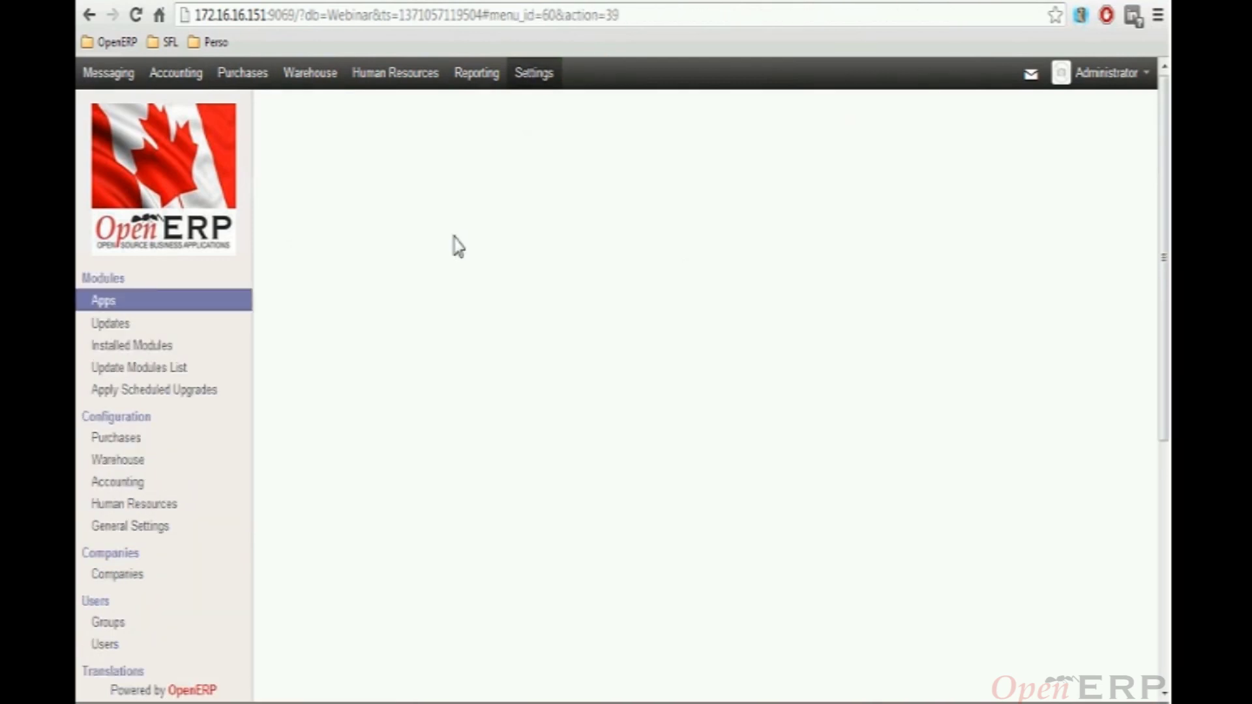
click(130, 526)
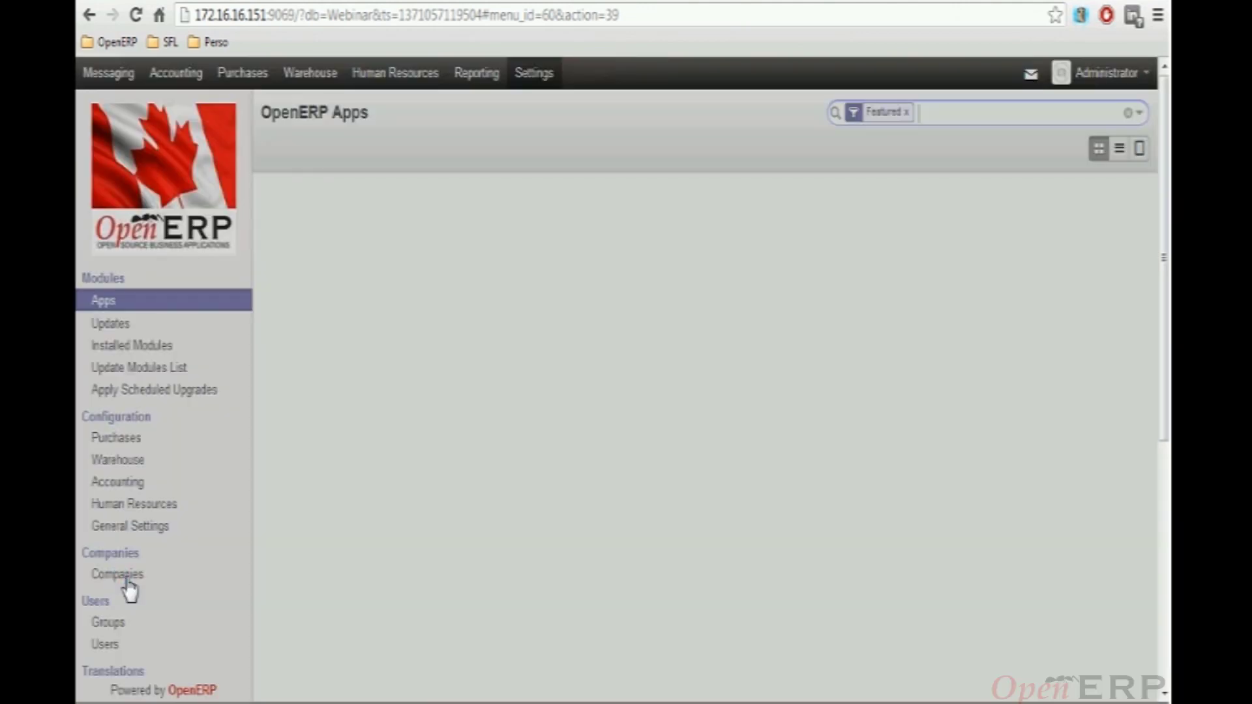
click(127, 581)
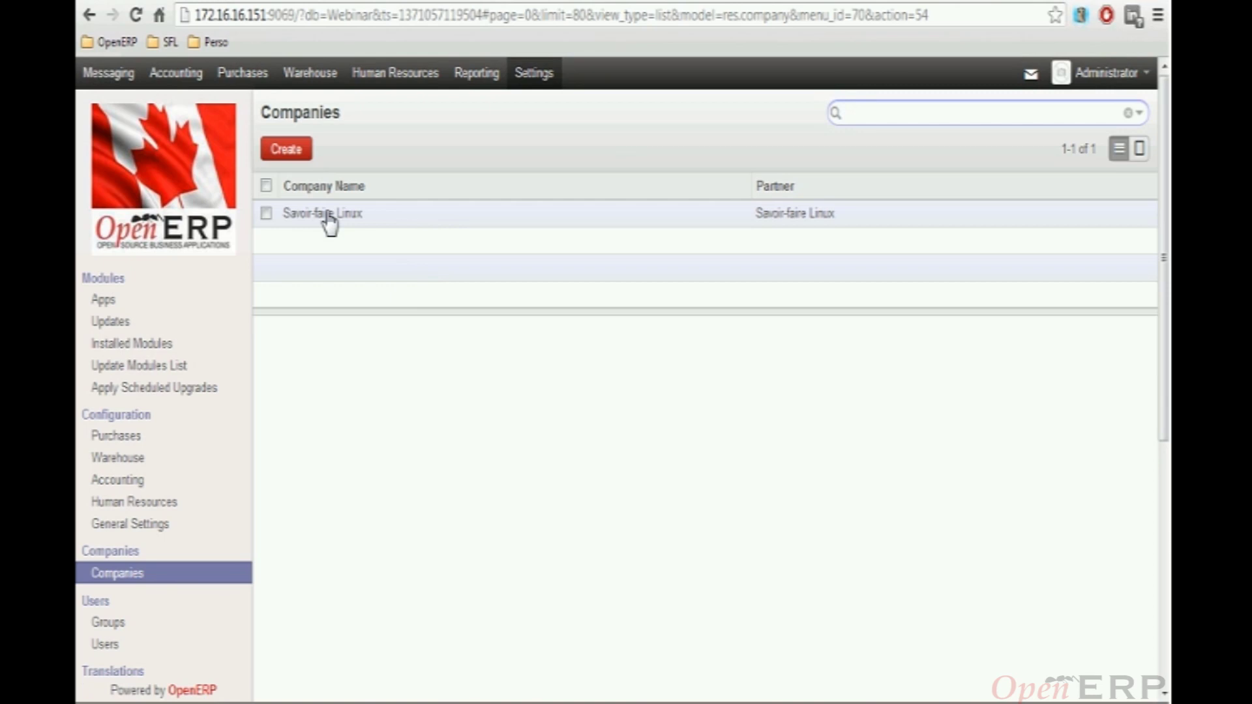
click(329, 219)
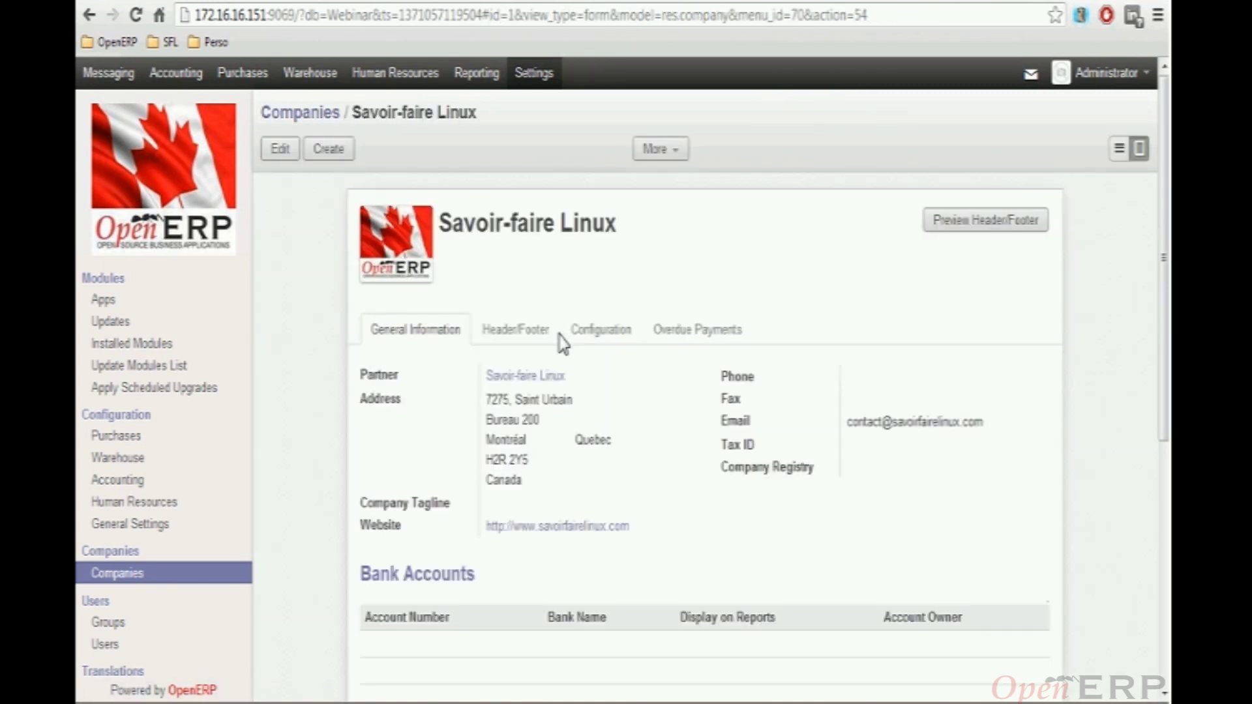
click(601, 329)
click(280, 149)
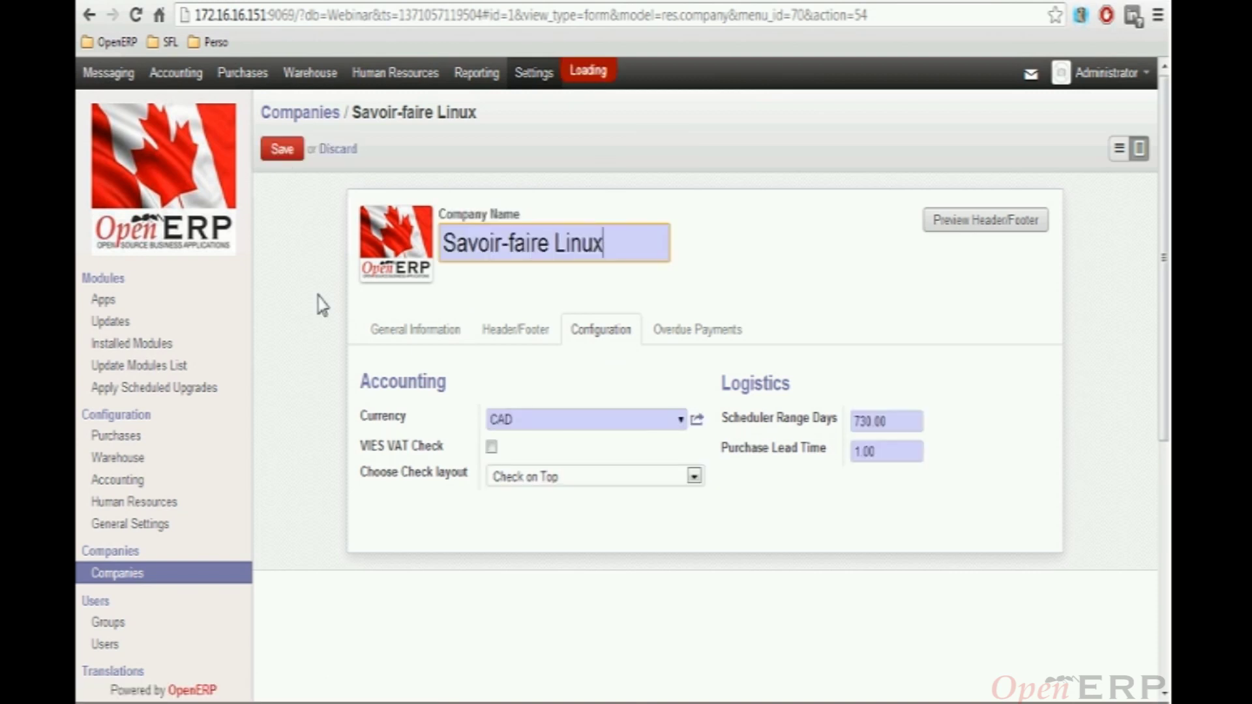
click(695, 478)
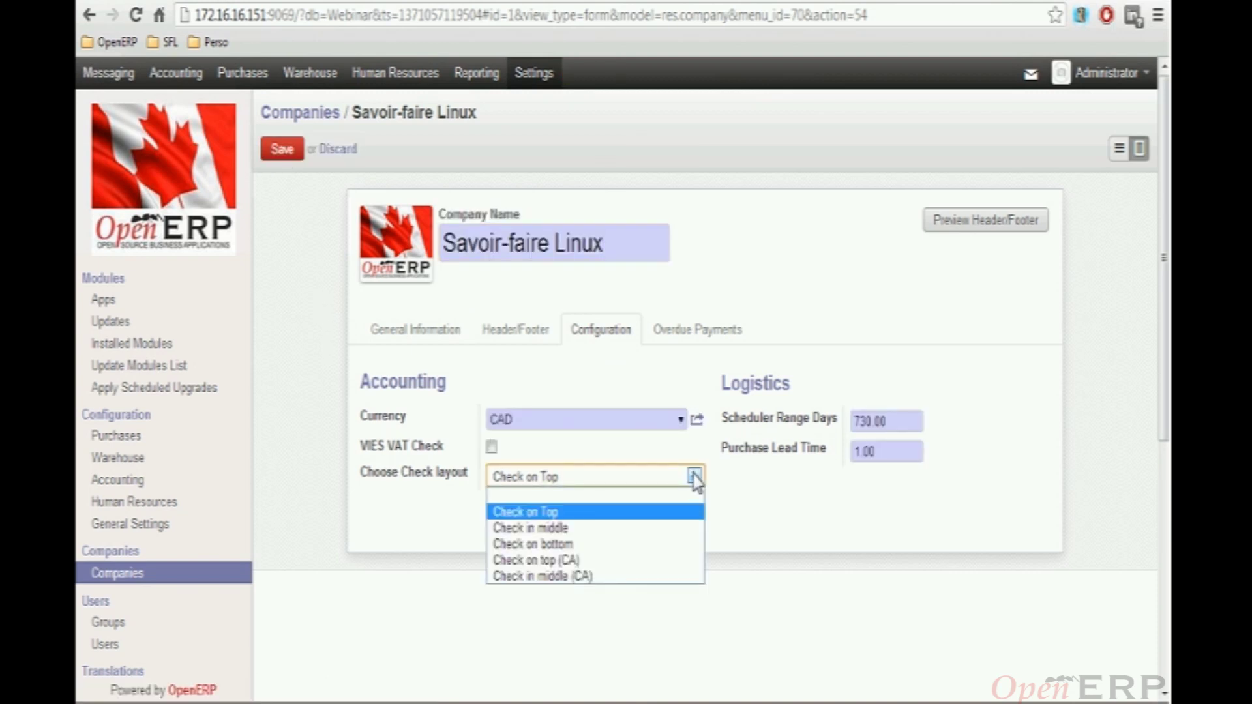
click(582, 561)
click(281, 150)
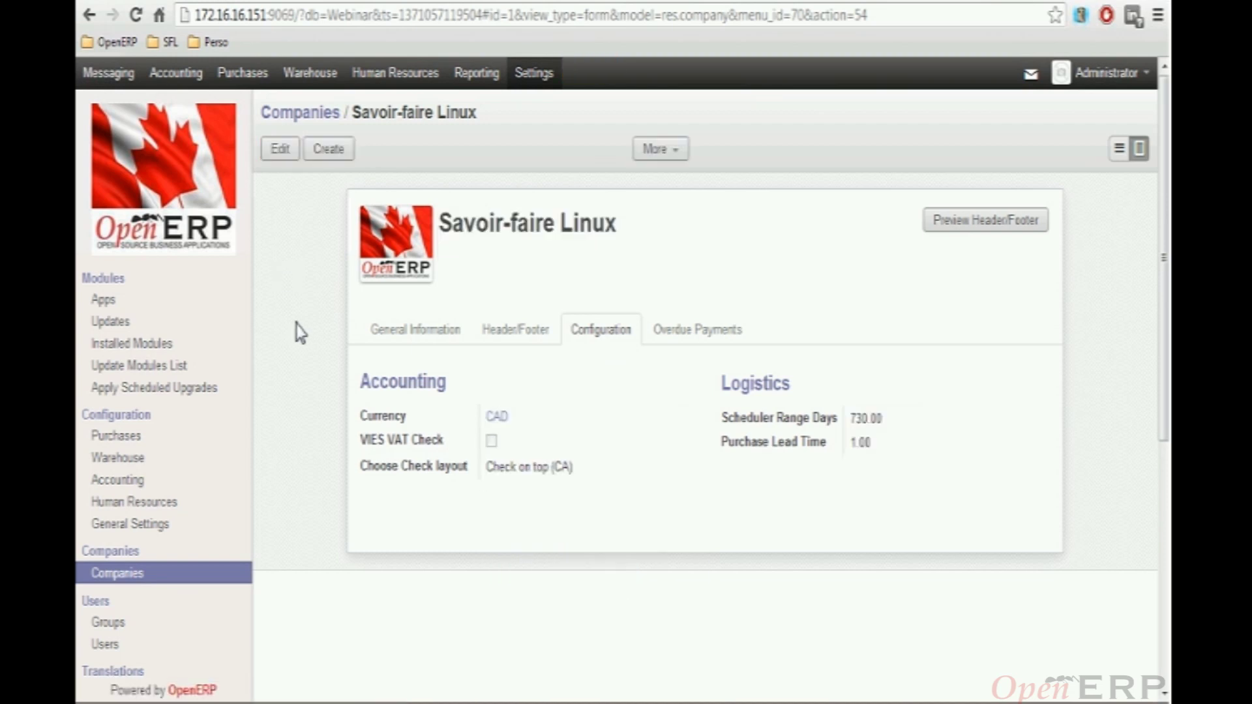
Tick Allow Check writing on the Bank (CAD) journal BNK2 and save it
click(184, 77)
scroll(237, 441, down, 3)
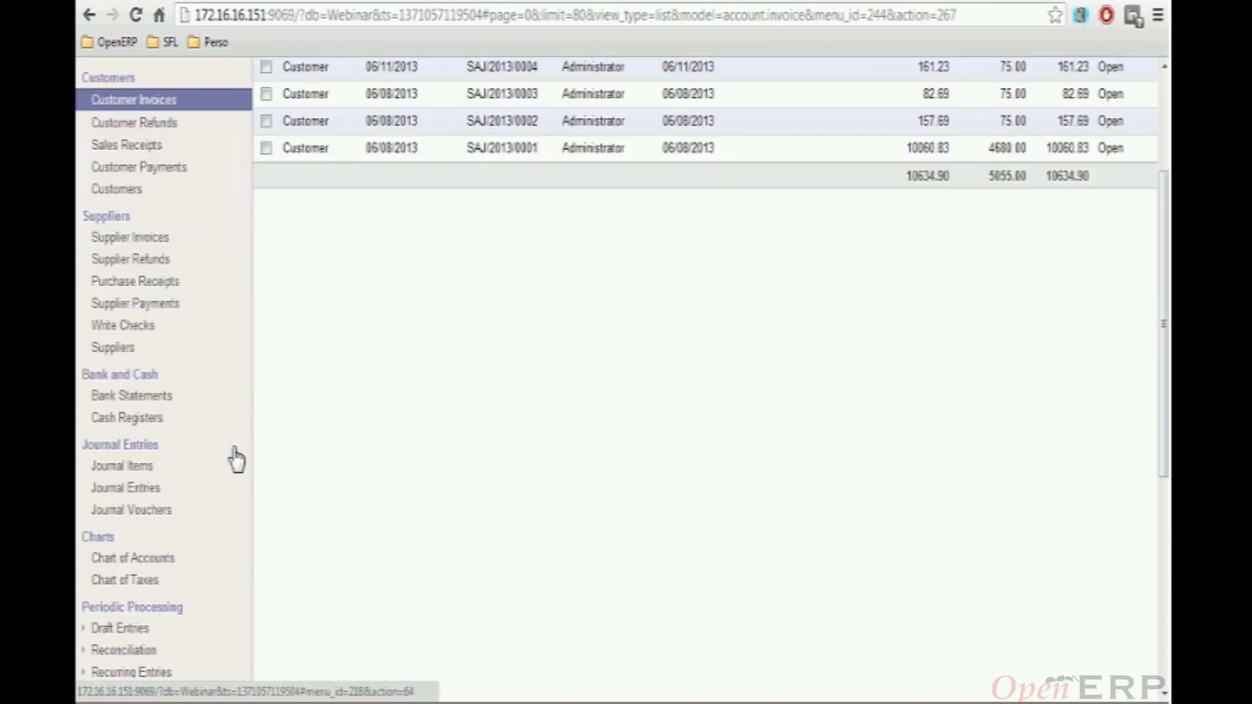
scroll(237, 460, down, 5)
scroll(211, 509, down, 2)
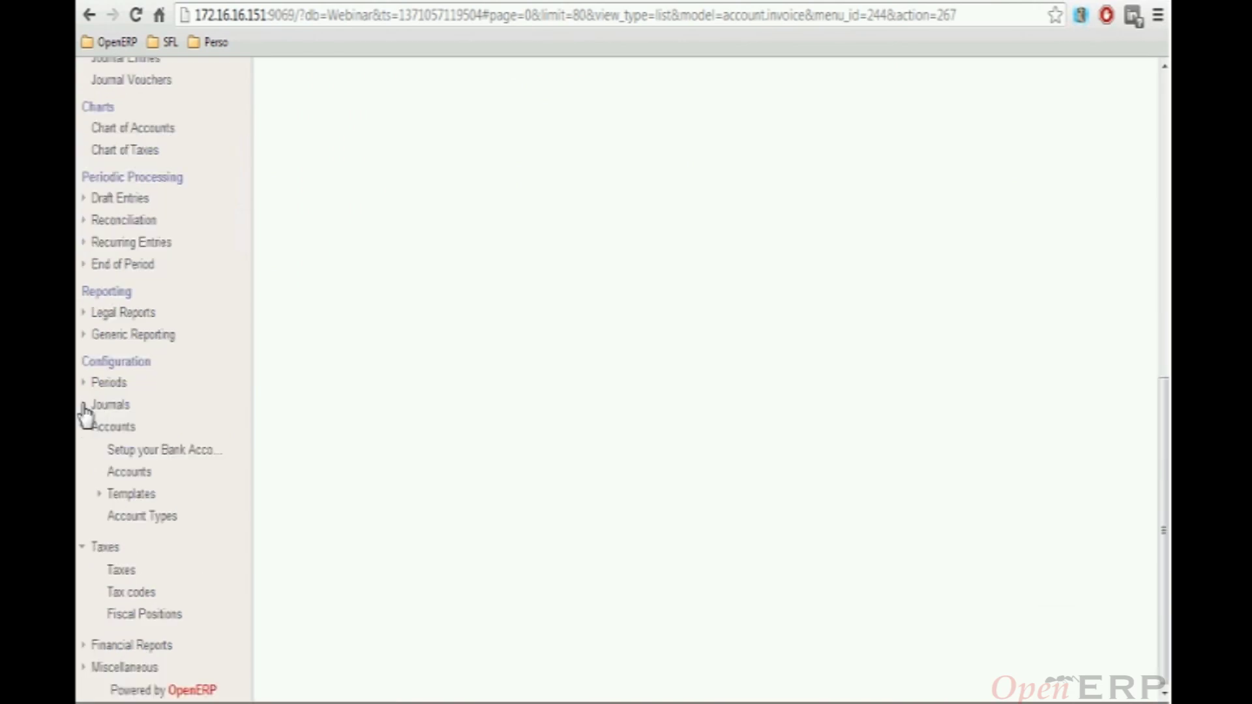
click(88, 404)
click(126, 428)
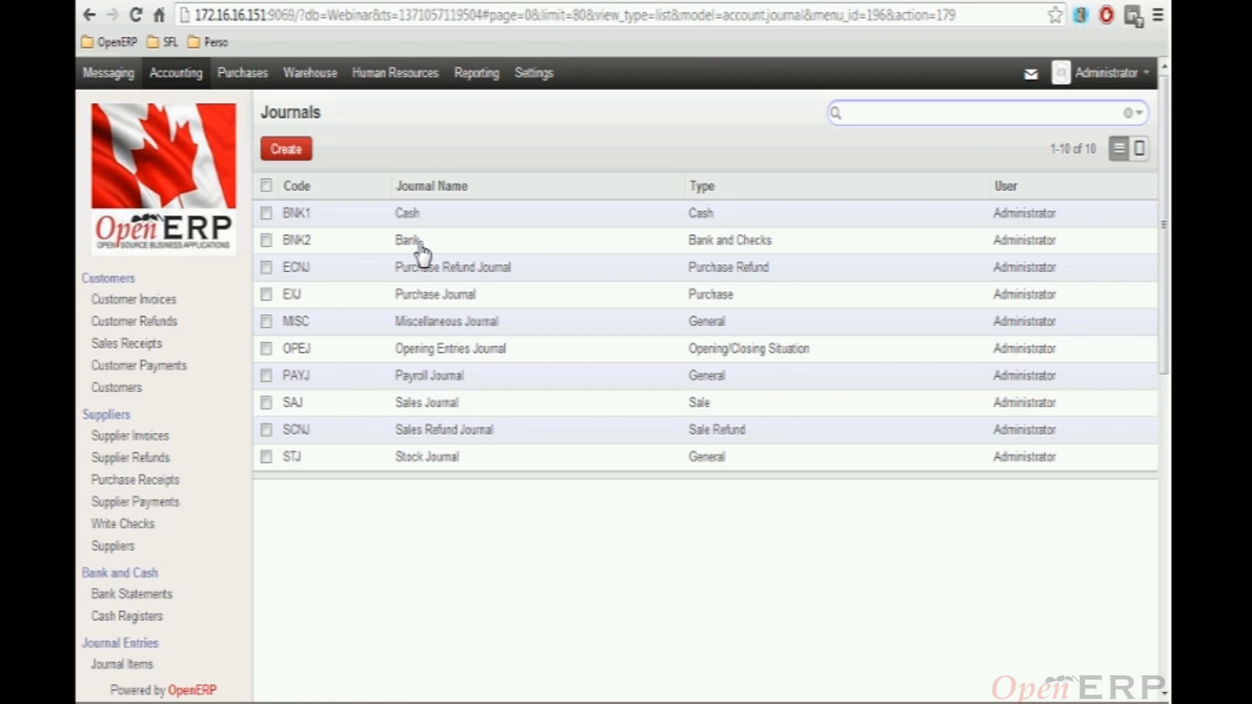
click(408, 242)
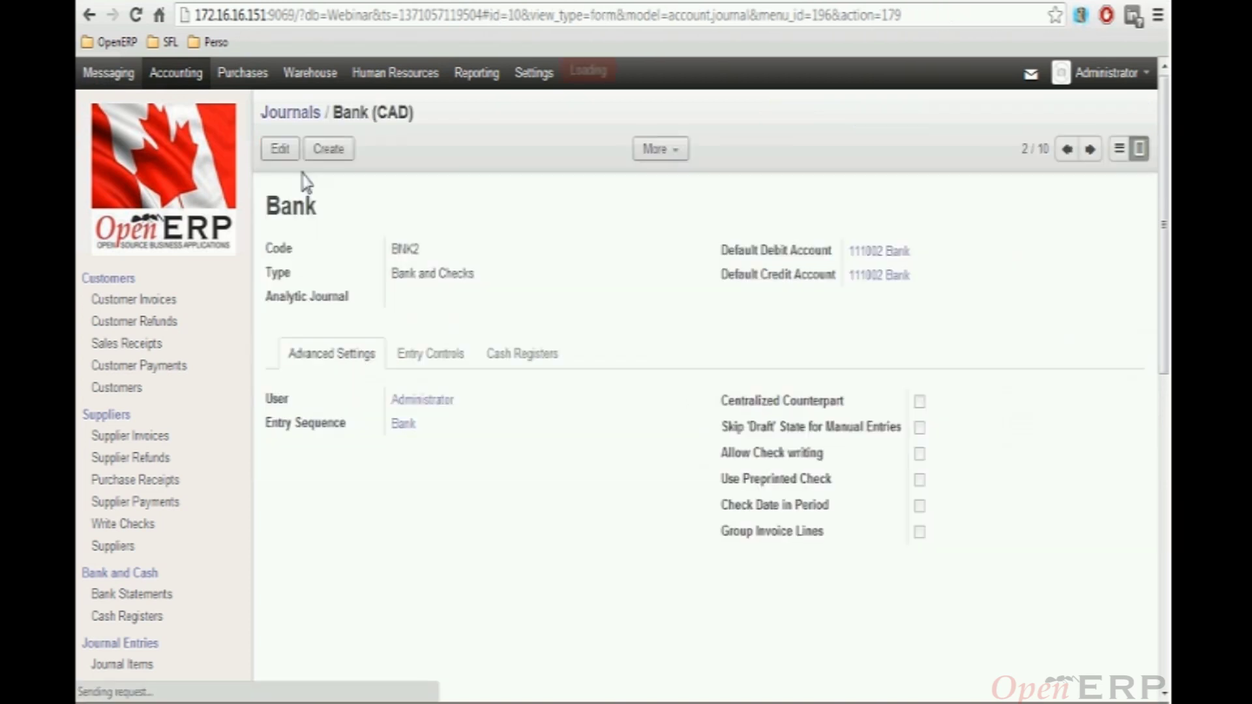
click(280, 151)
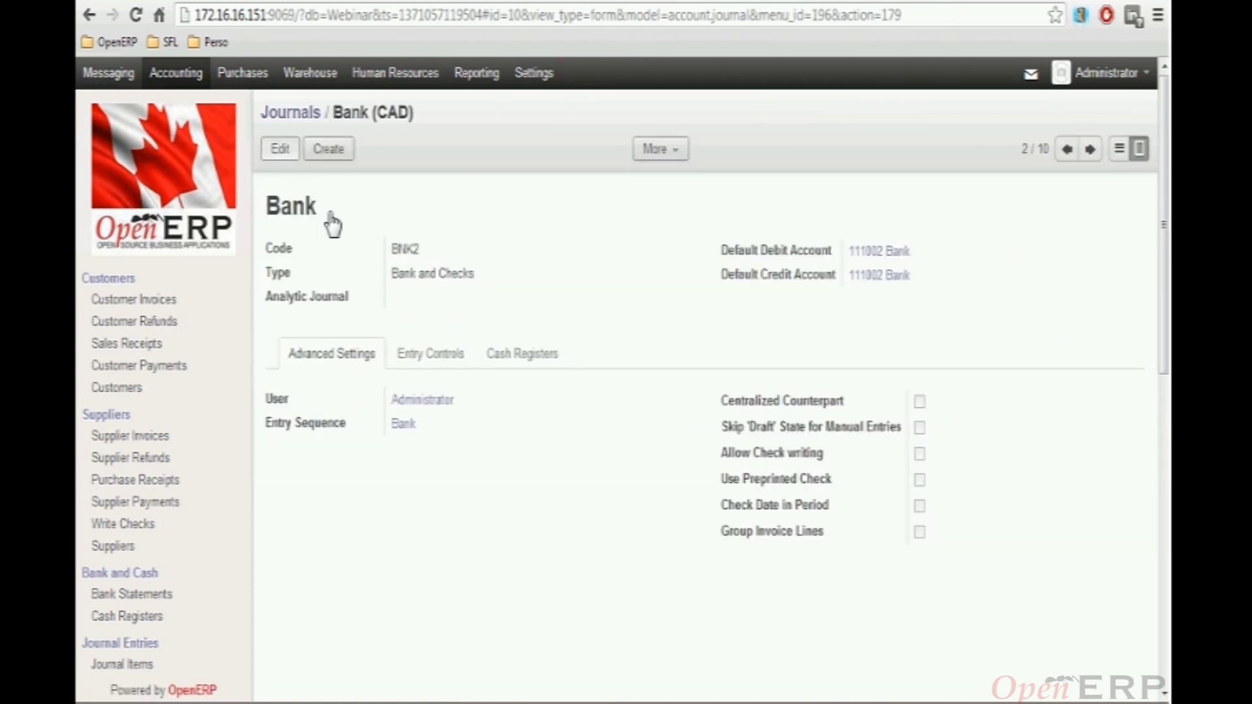
click(920, 497)
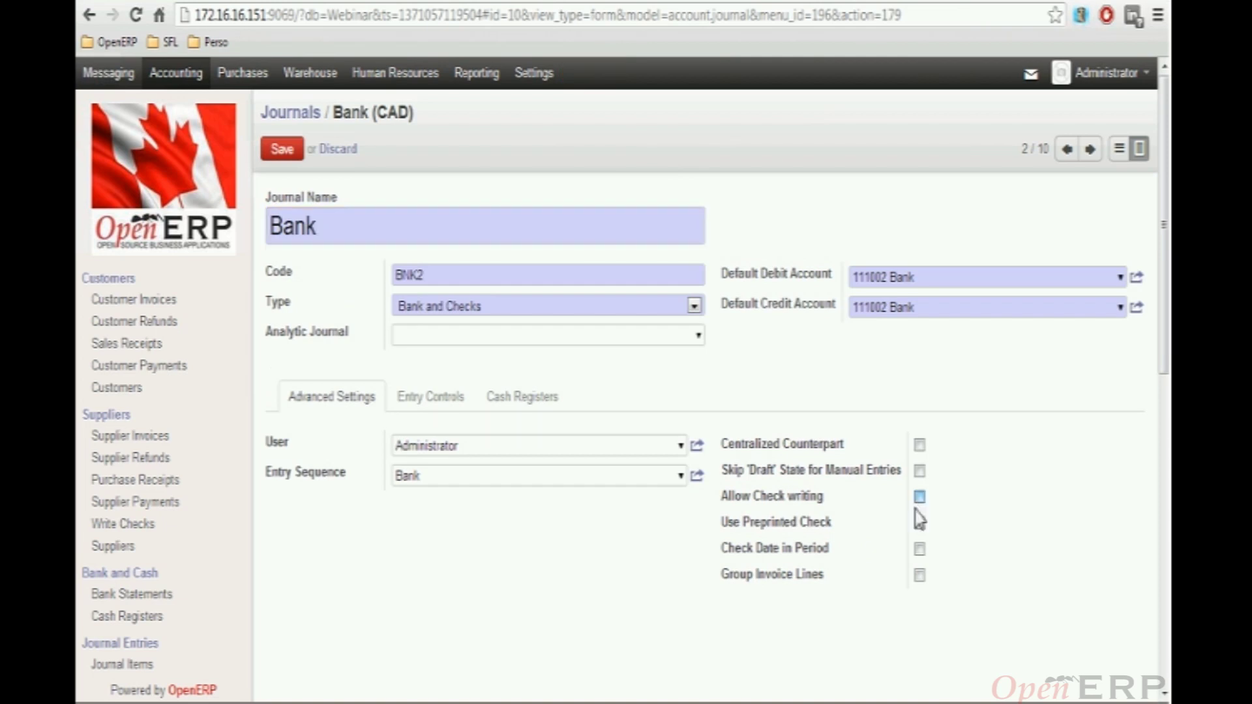
click(282, 150)
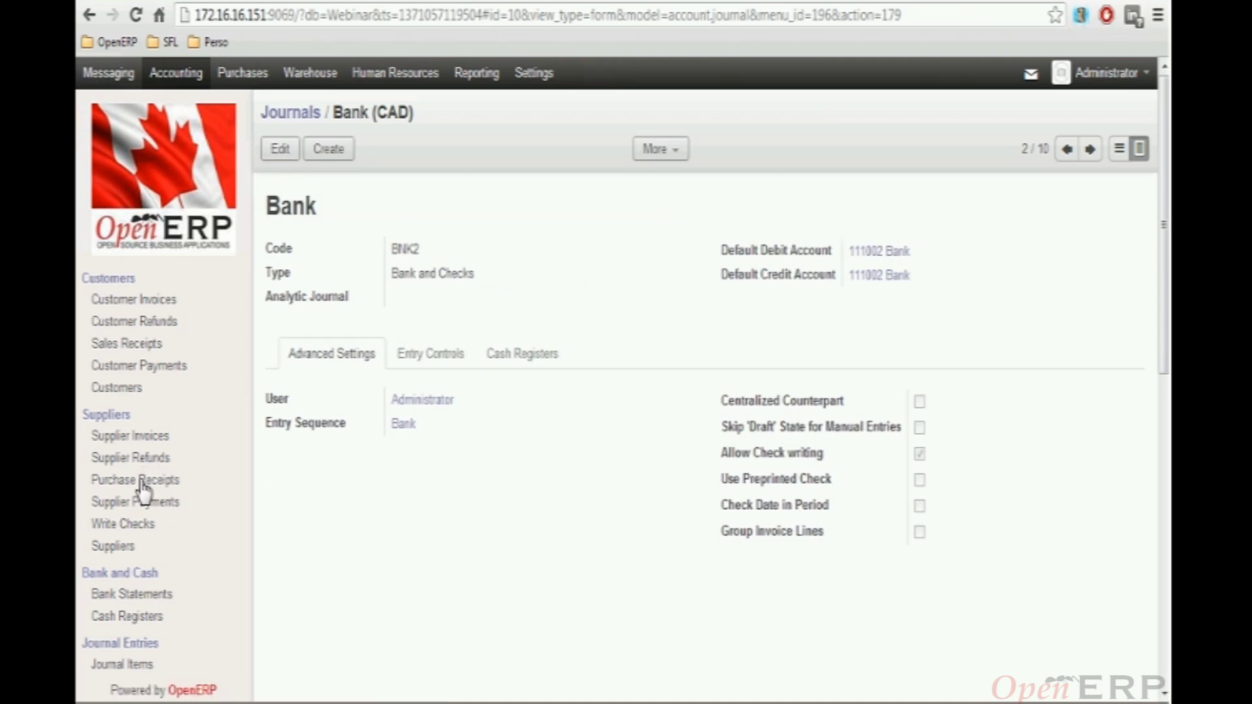
click(133, 529)
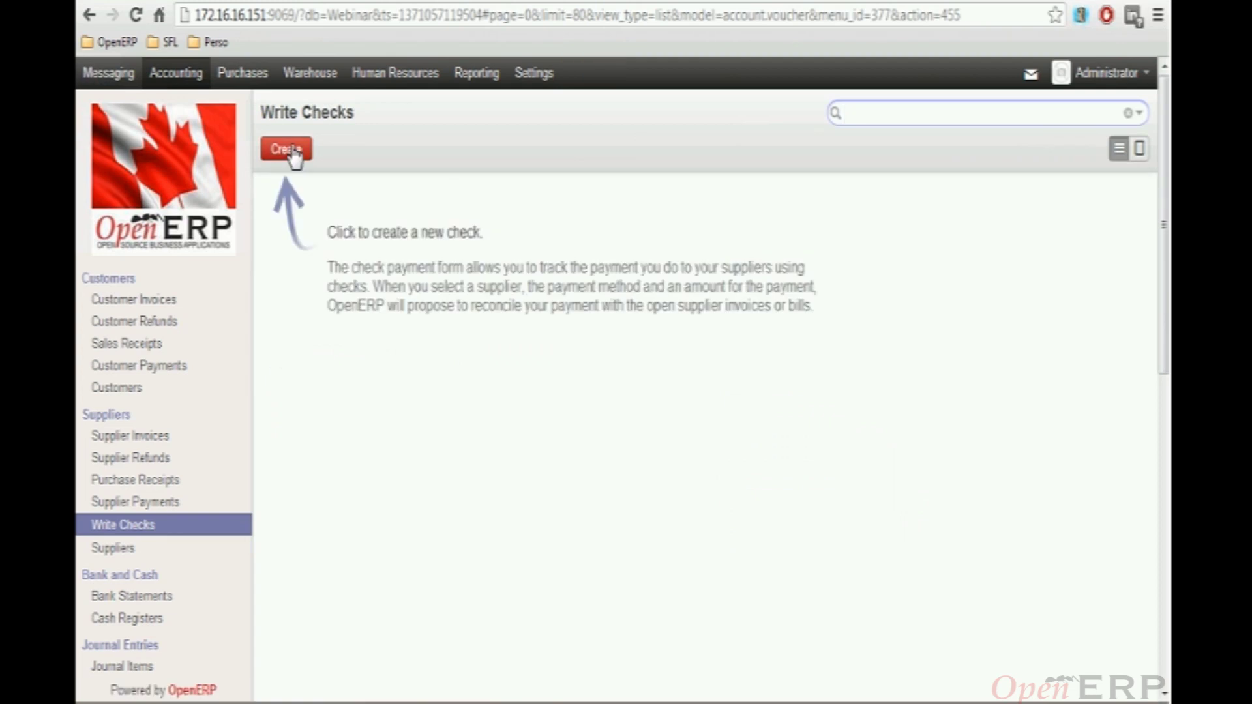
Start a new check with OpenERP as the supplier
click(293, 154)
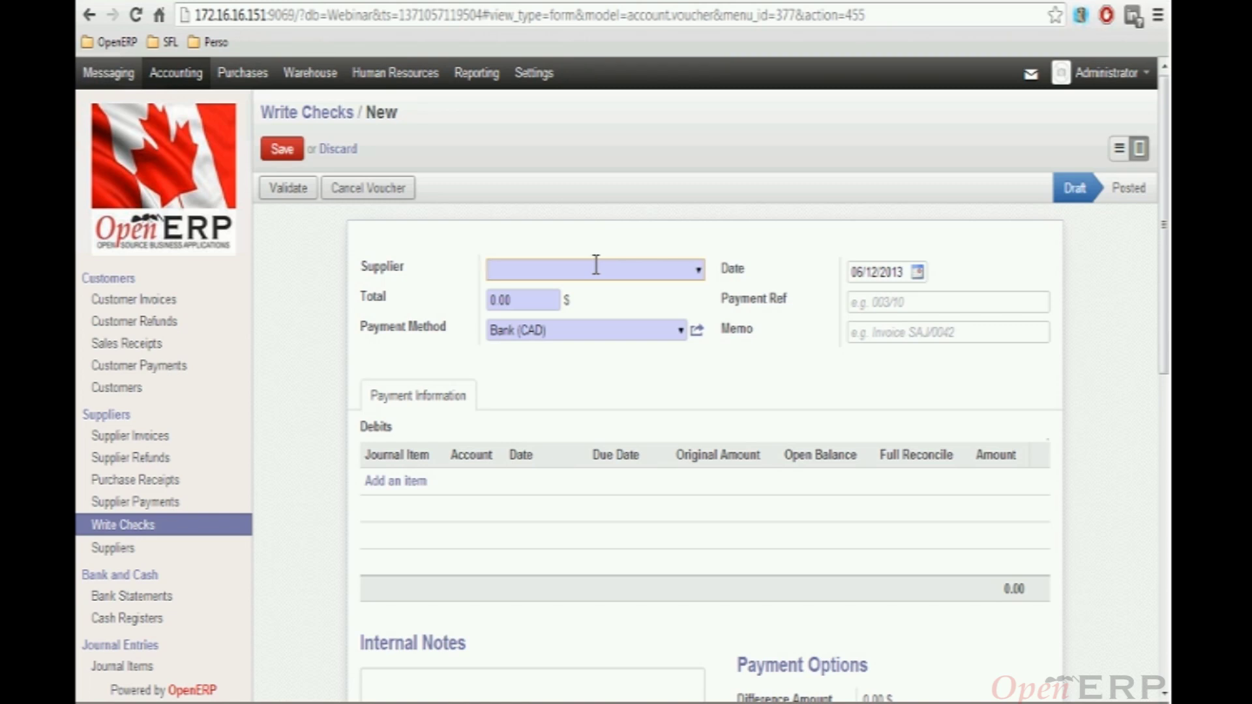
click(596, 265)
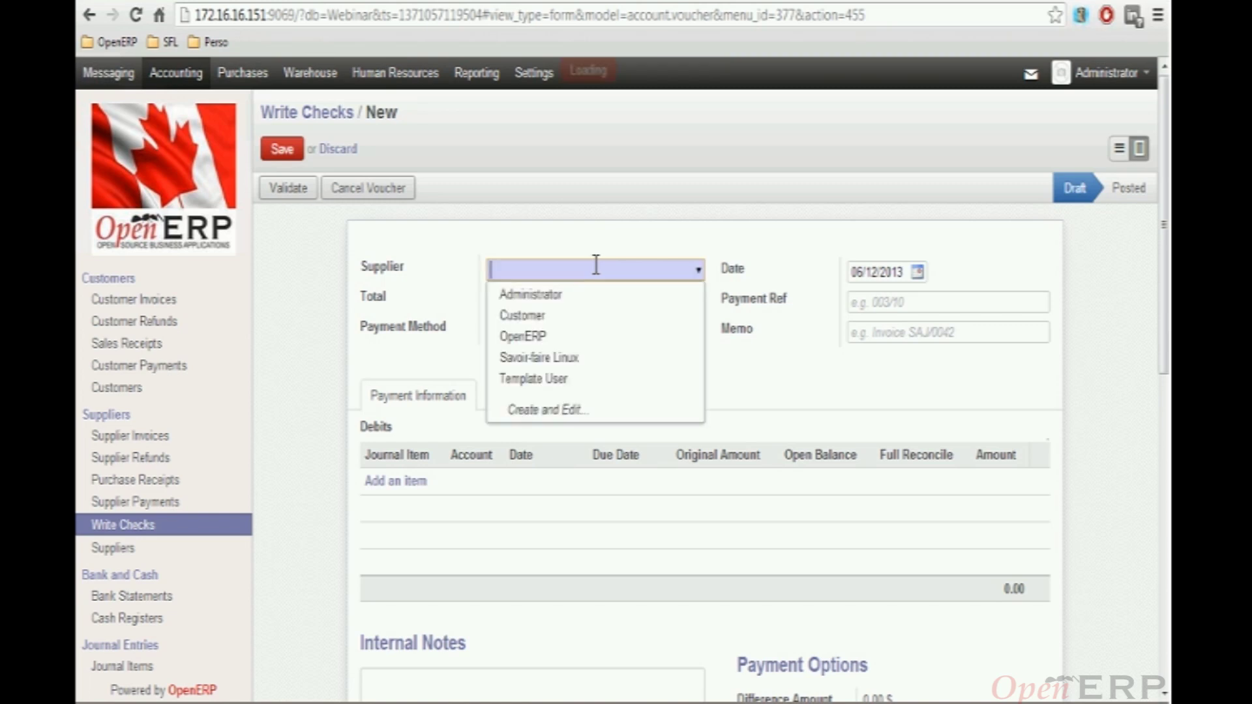
text(Op)
click(566, 294)
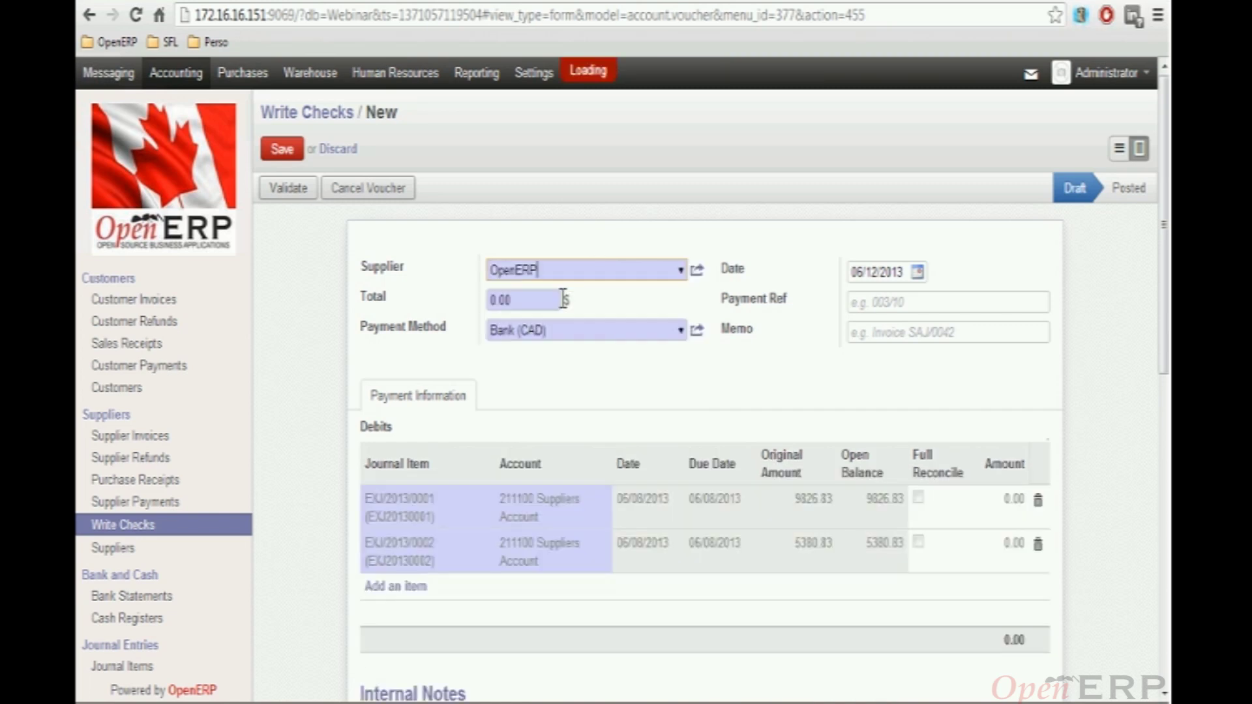
Set the check total to 123456.00 and save the draft
click(508, 300)
double_click(525, 309)
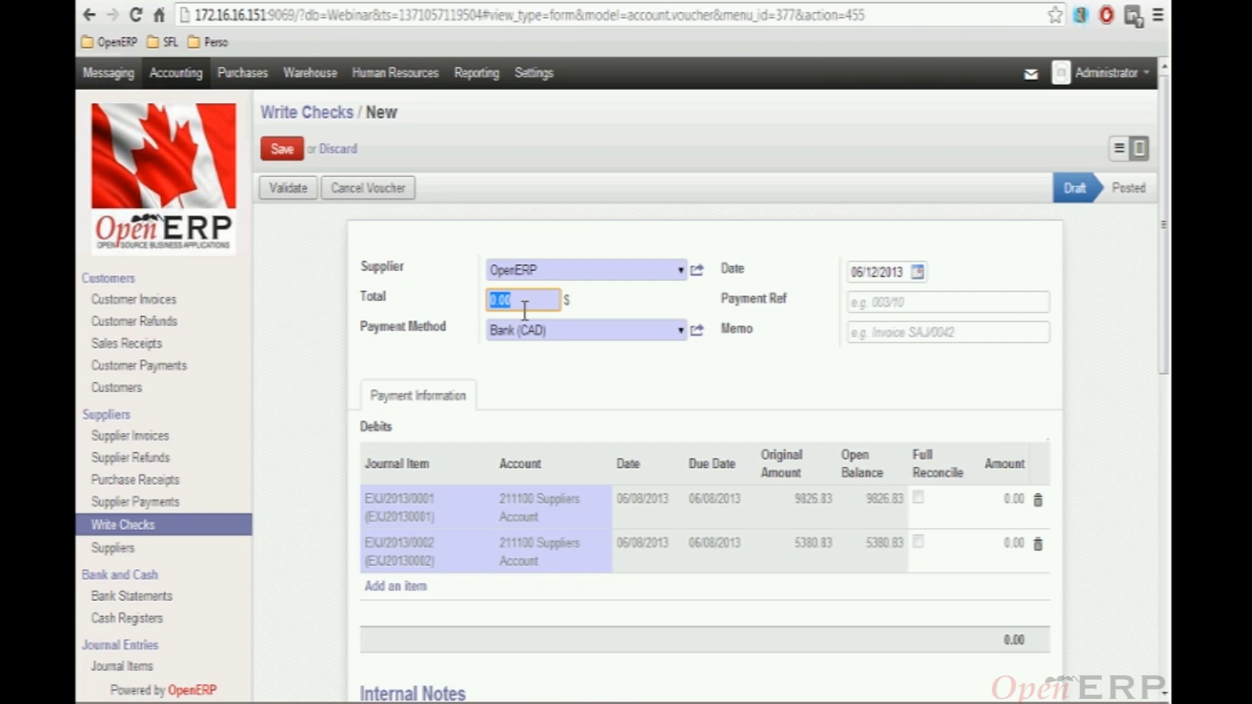
text(1234.56)
click(282, 151)
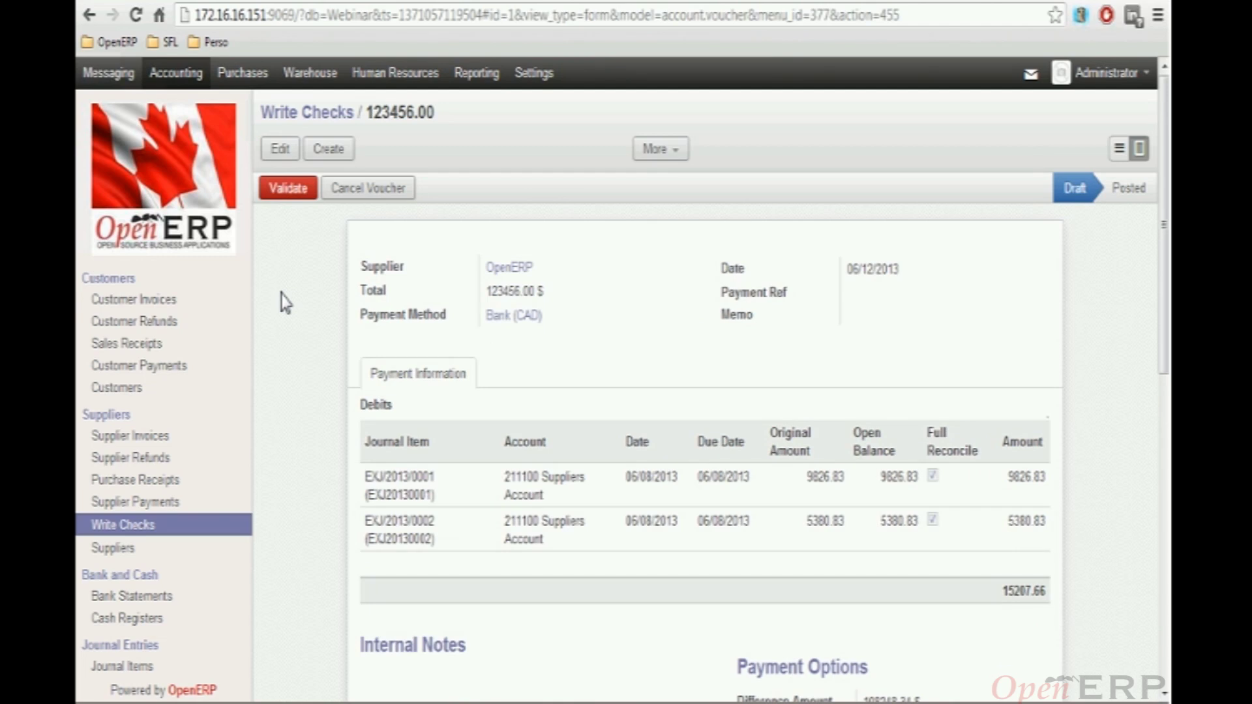
scroll(520, 256, down, 2)
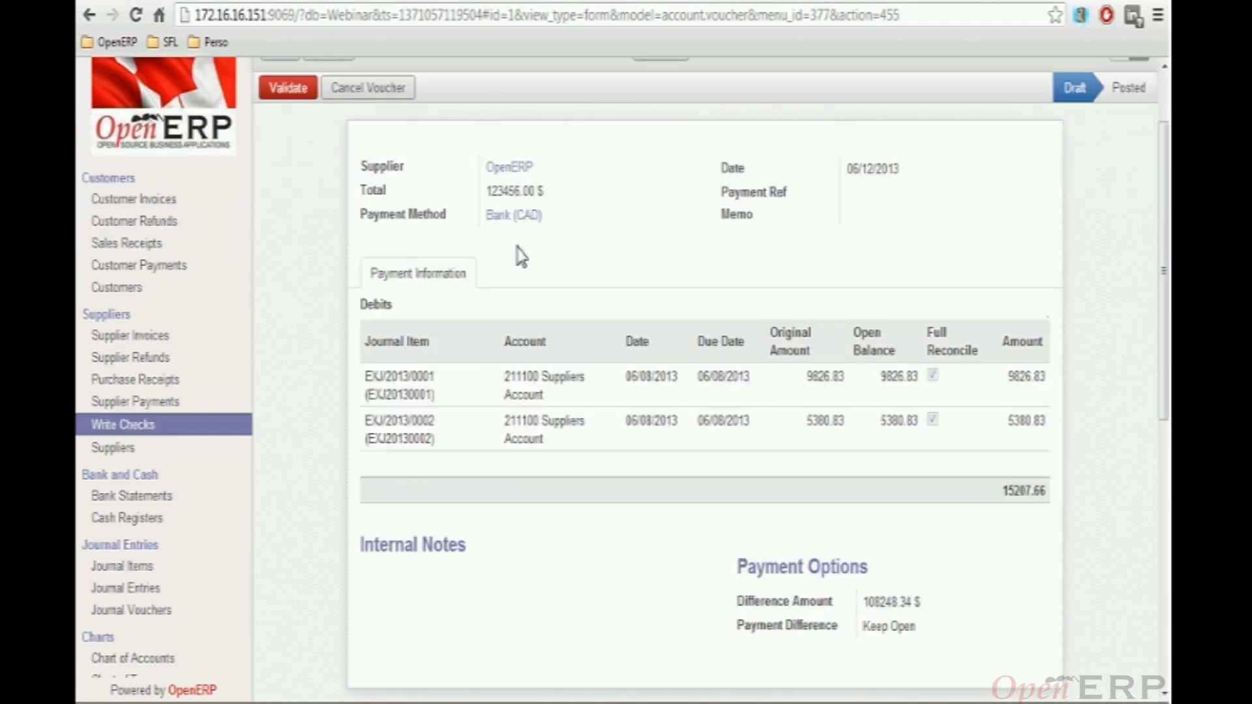
scroll(316, 117, up, 2)
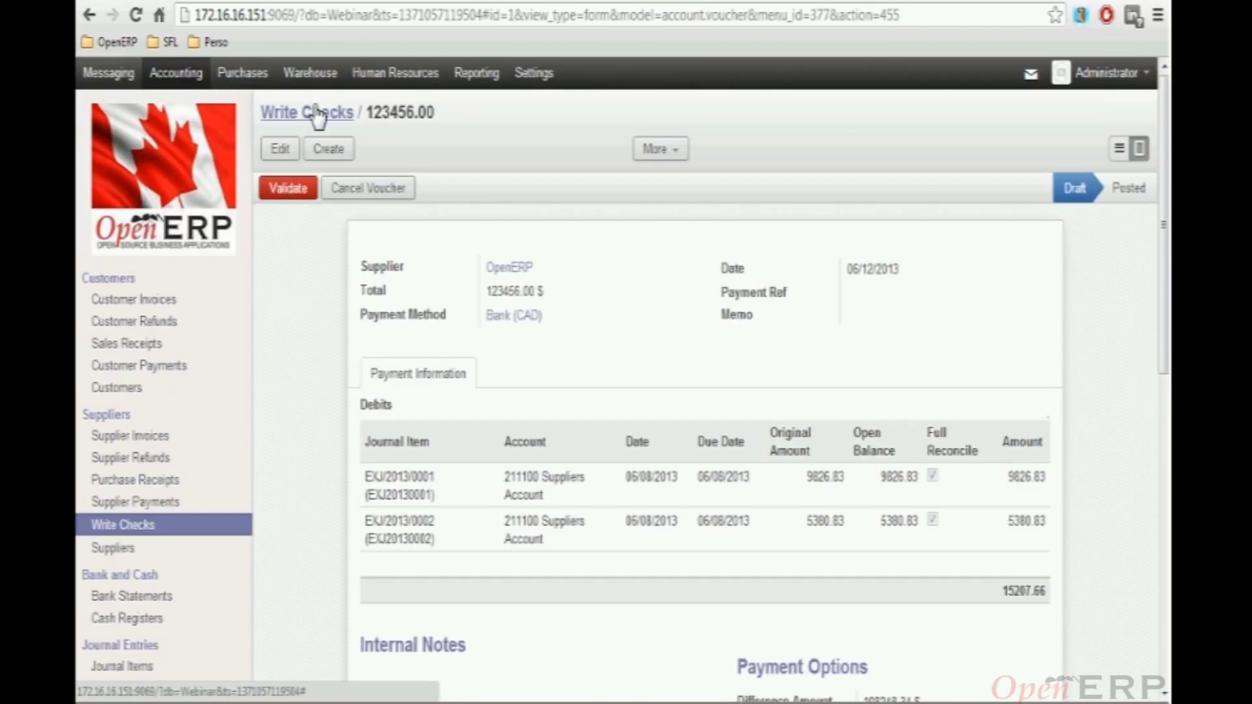
click(318, 116)
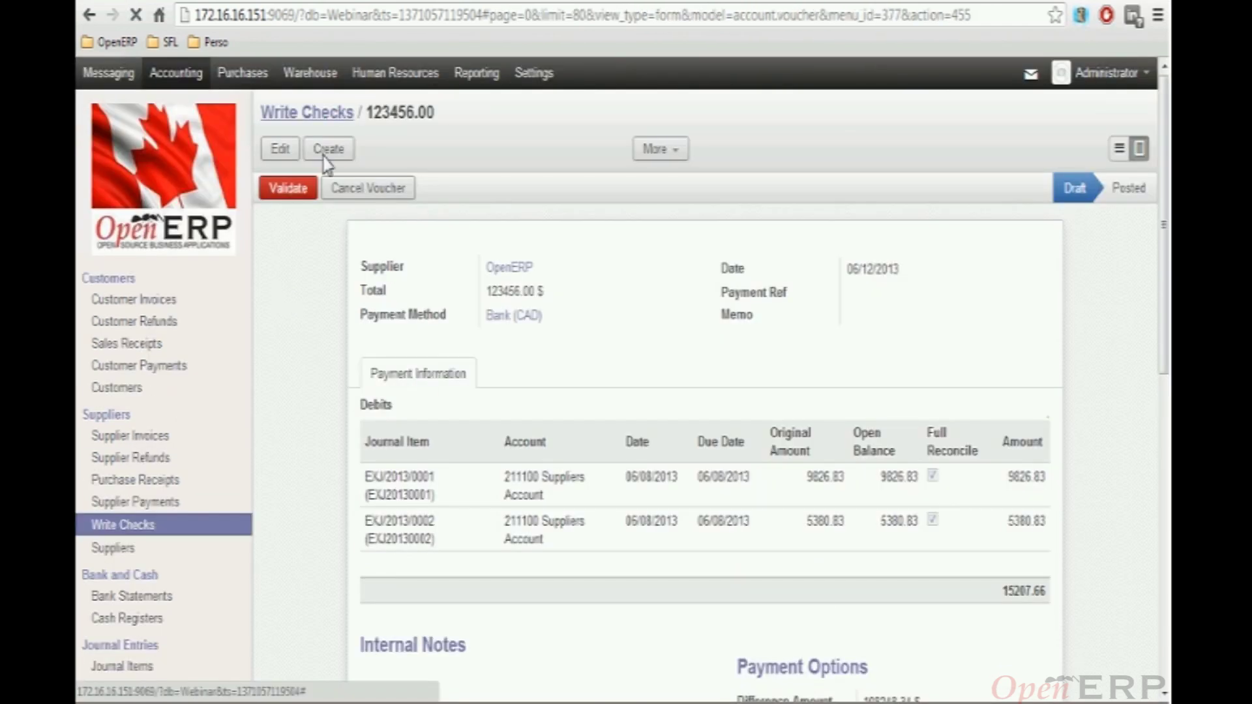
Print the 123456.00 check with Print Check CA (Top) and keep the downloaded PDF
click(266, 214)
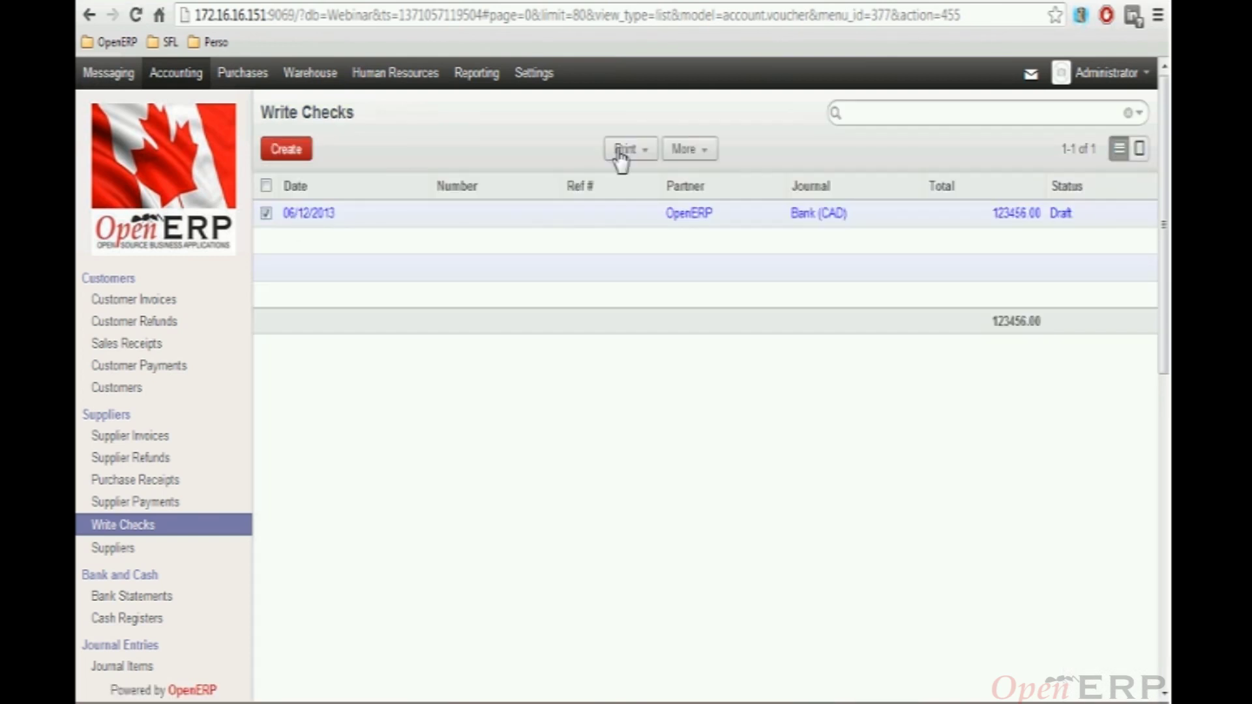
click(621, 153)
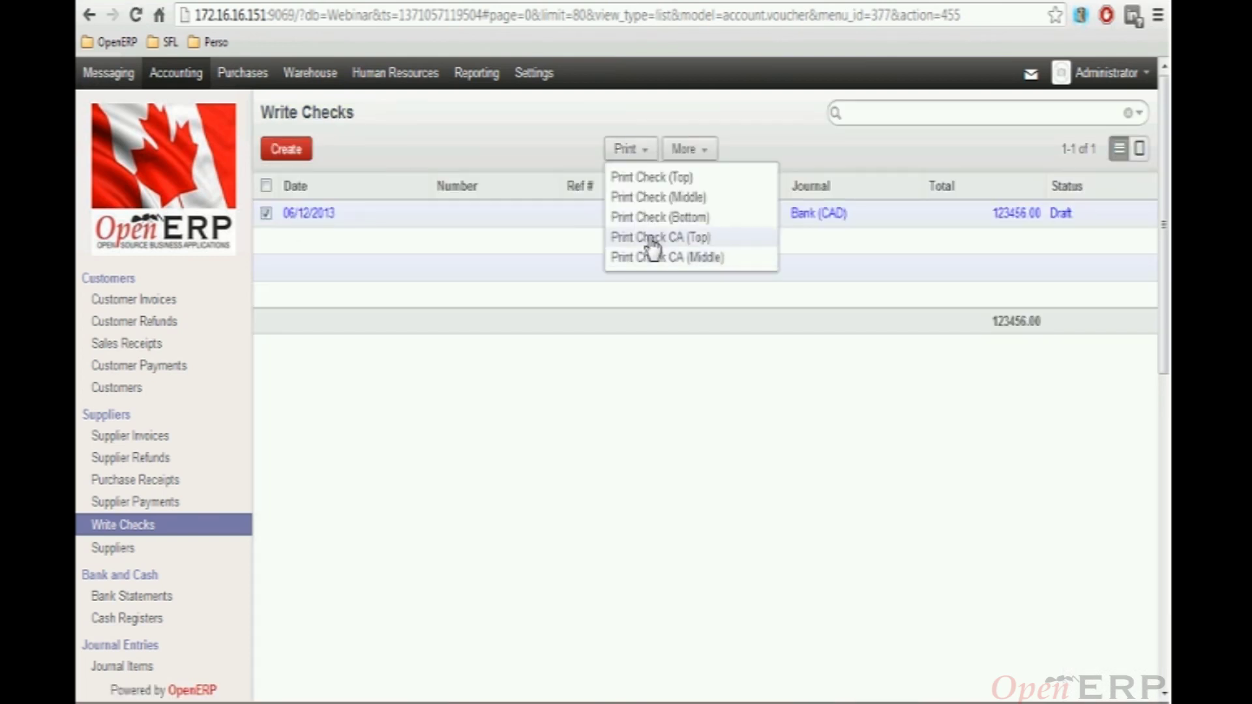
click(653, 238)
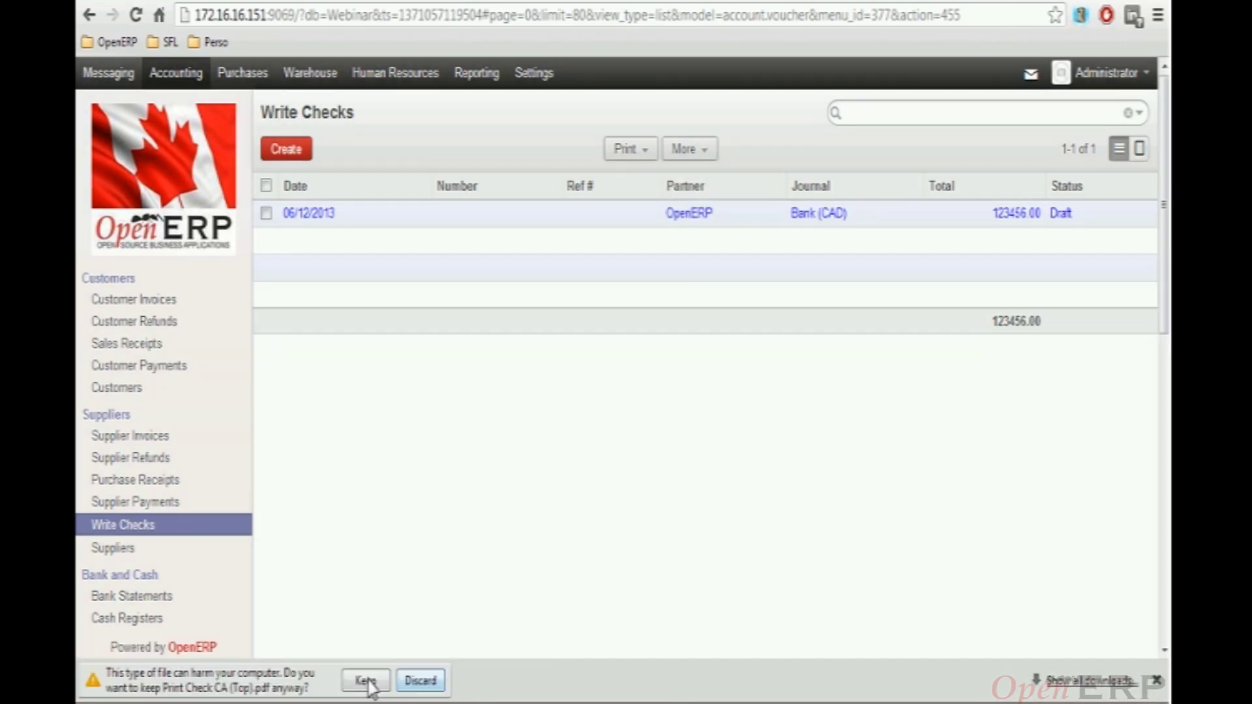
click(367, 681)
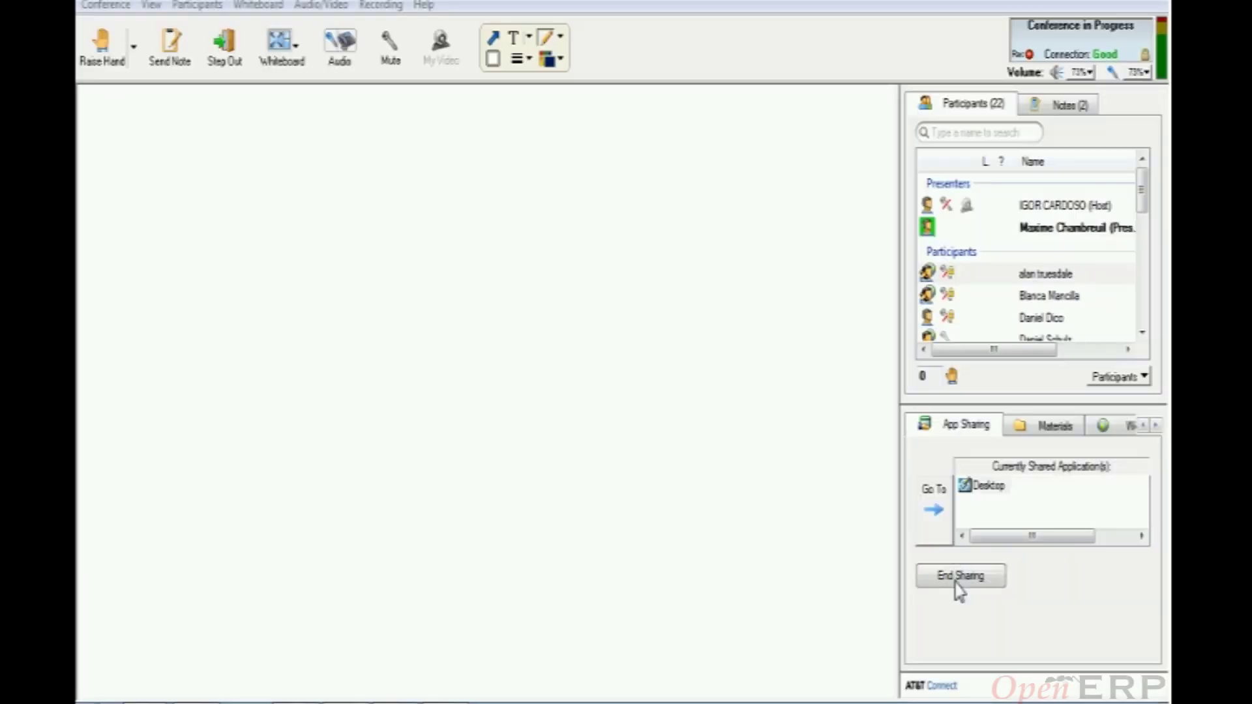
click(959, 583)
Switch to Adobe Reader and review the check with 123456.00 spelled out in Canadian dollars
key(alt+Tab)
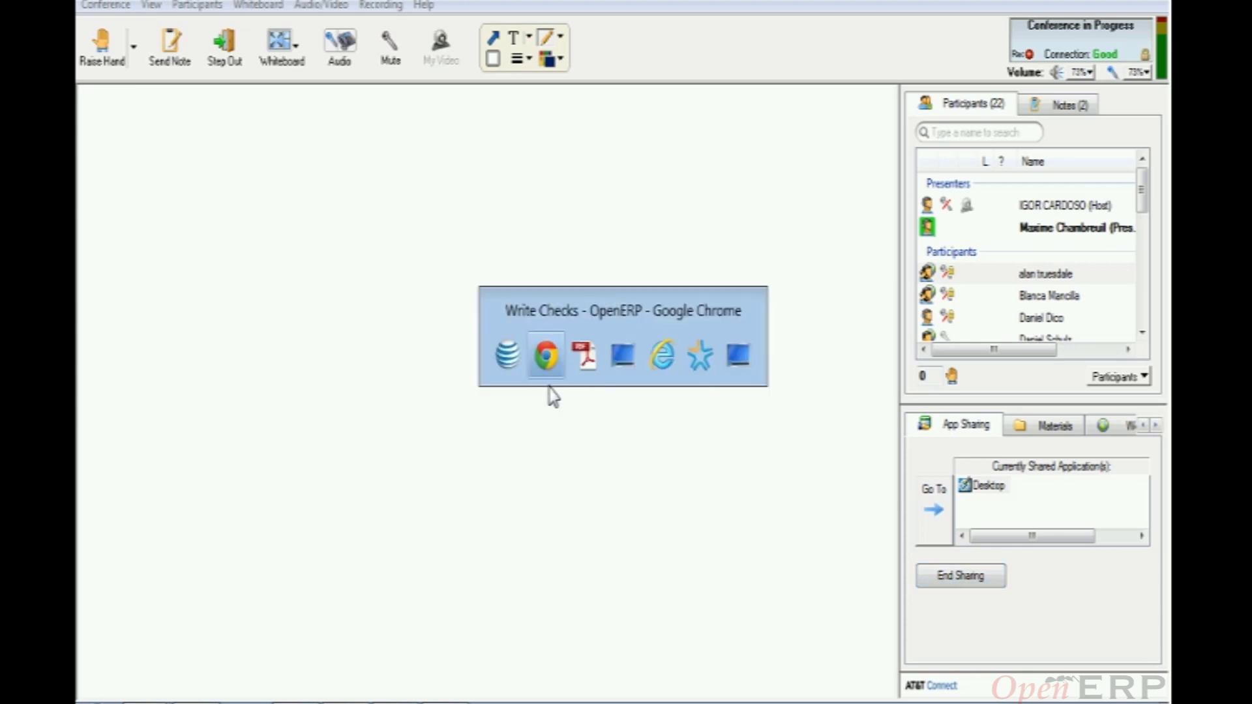
key(alt+Tab)
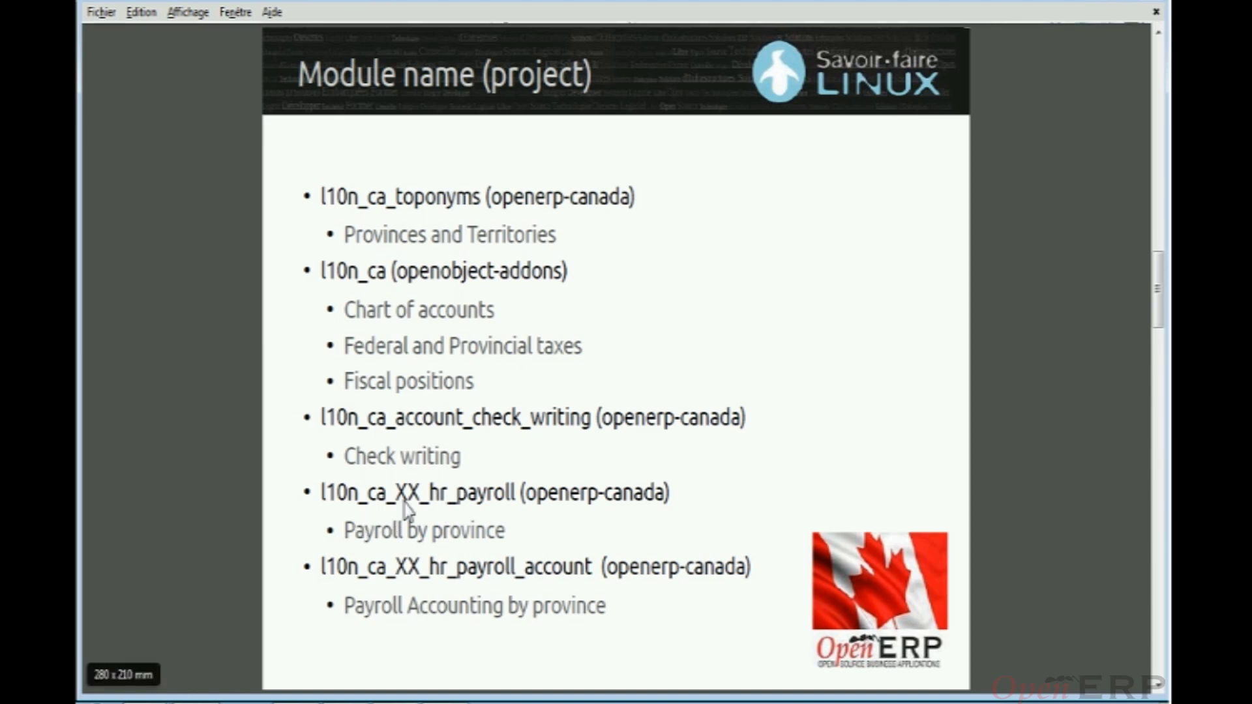
key(alt+Tab)
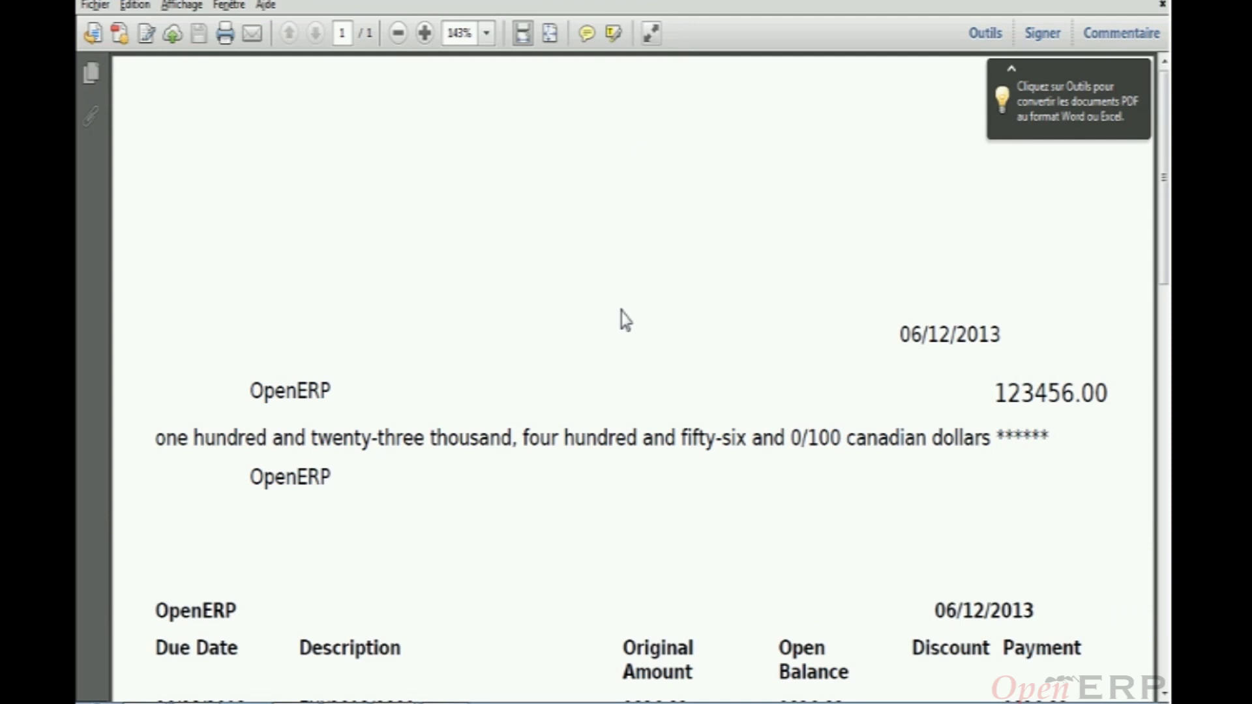
scroll(623, 318, down, 1)
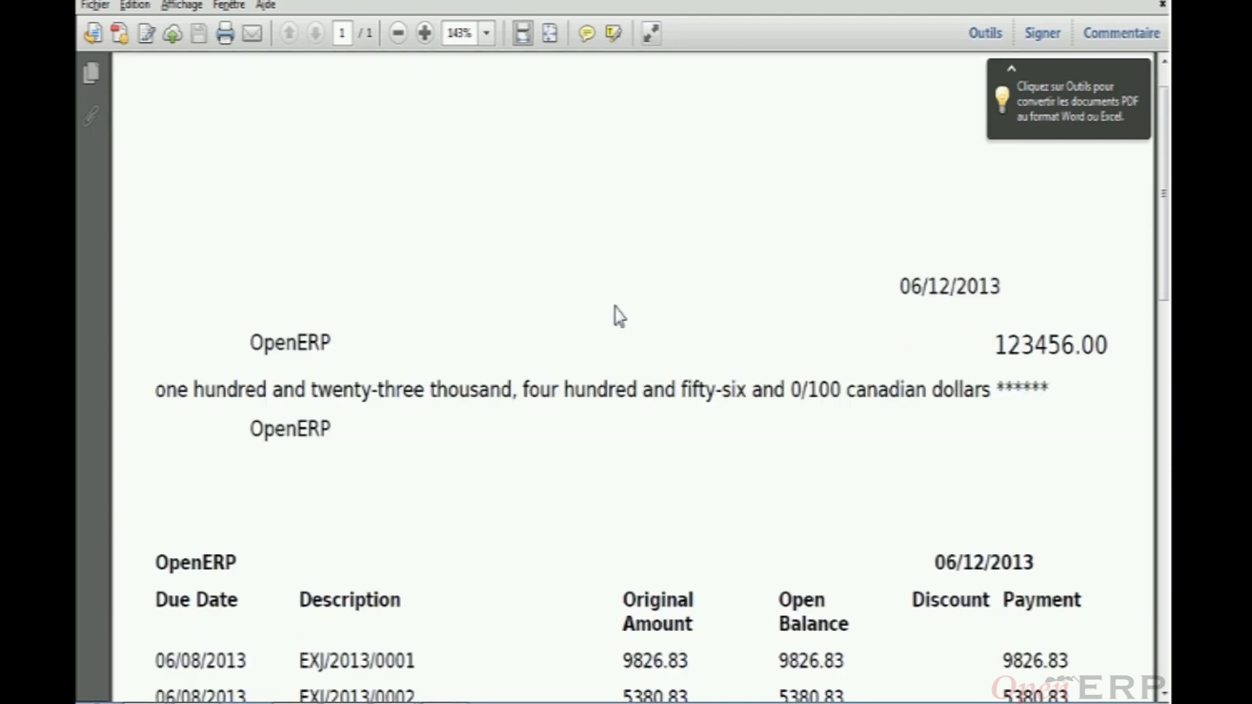
scroll(617, 318, down, 1)
scroll(613, 313, down, 1)
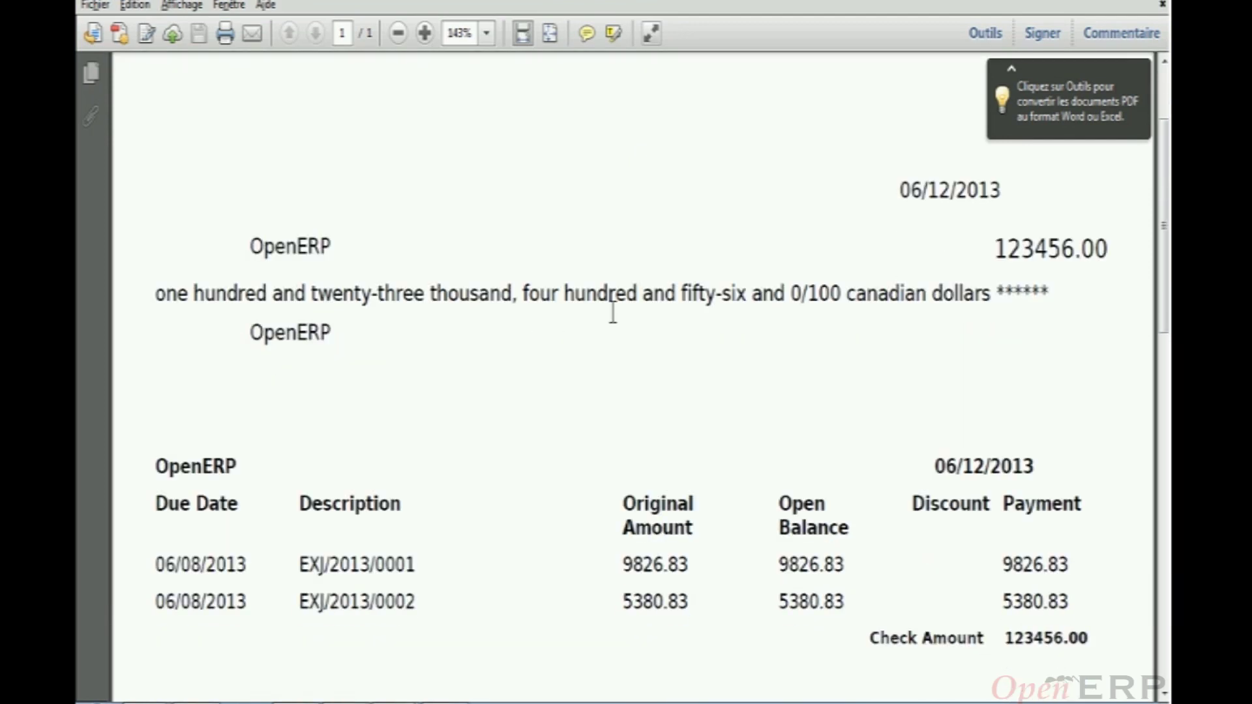
scroll(621, 315, up, 1)
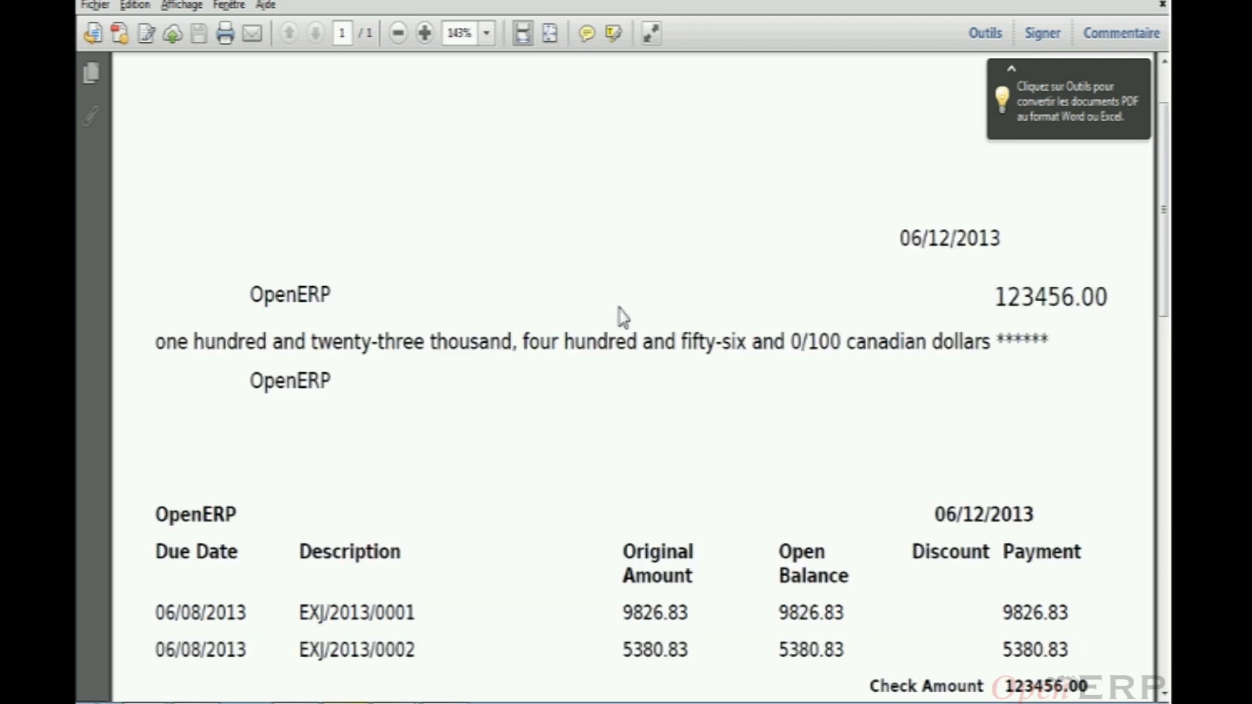
scroll(623, 318, up, 1)
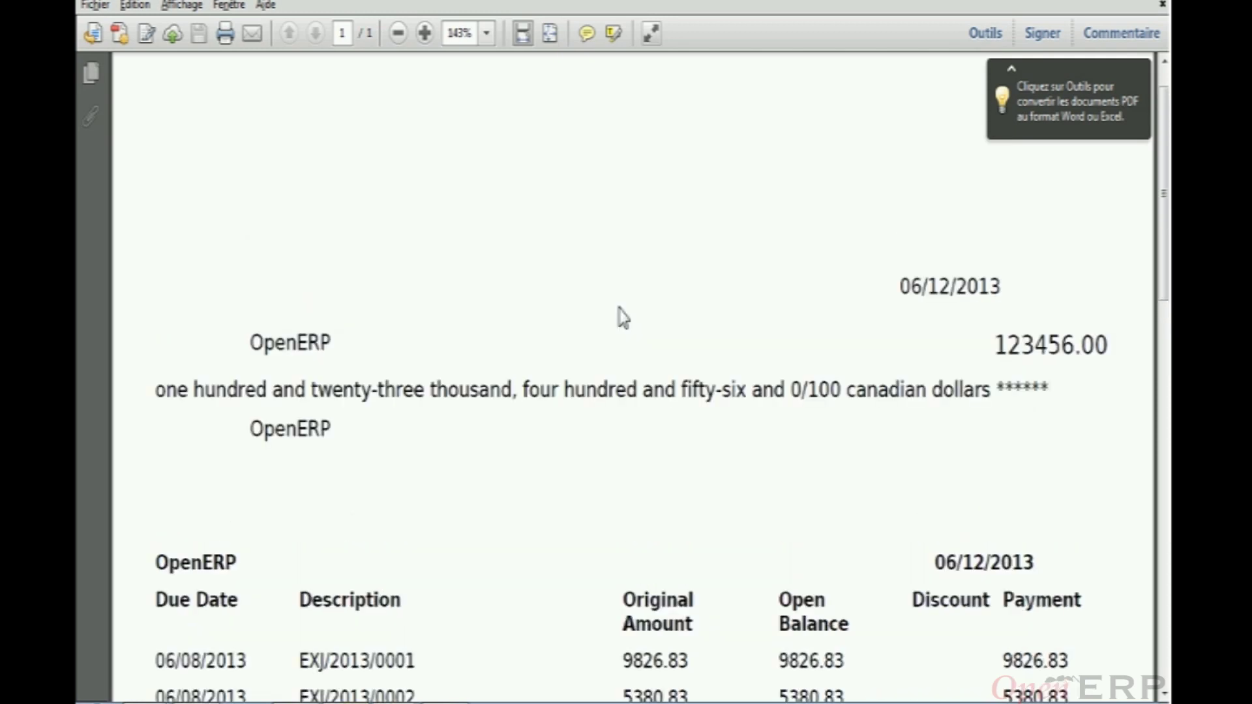
scroll(623, 318, down, 5)
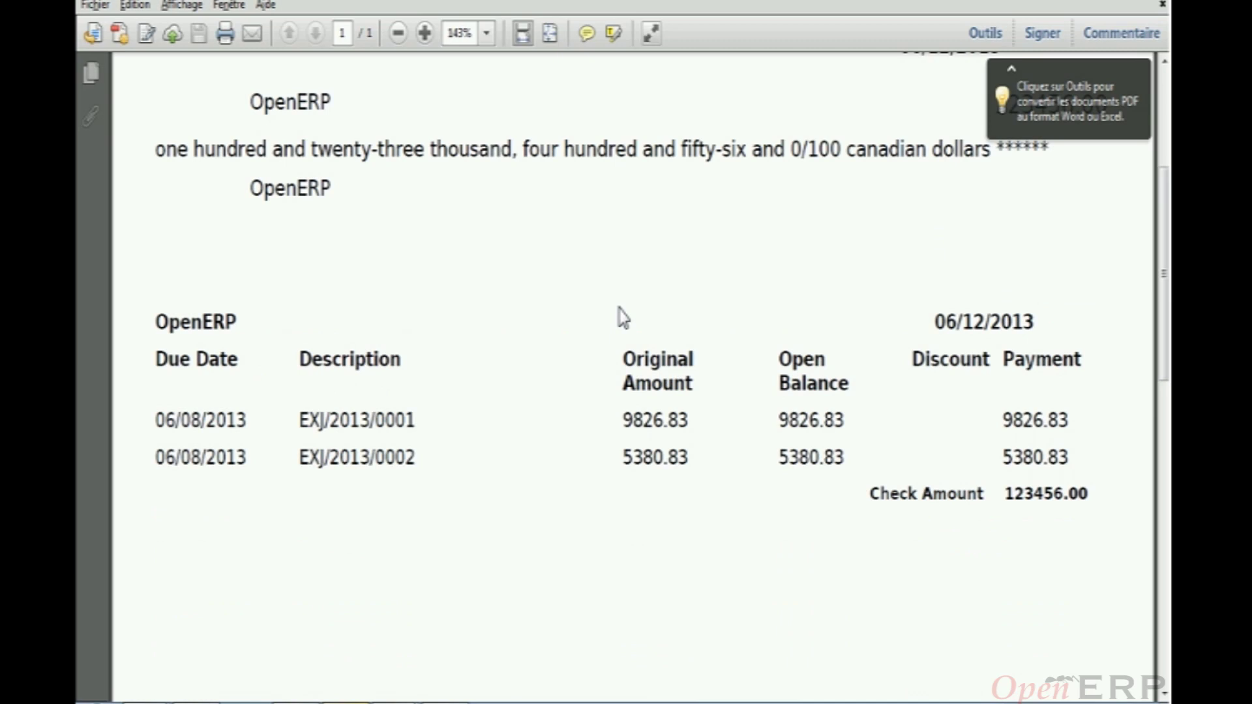
scroll(623, 318, down, 1)
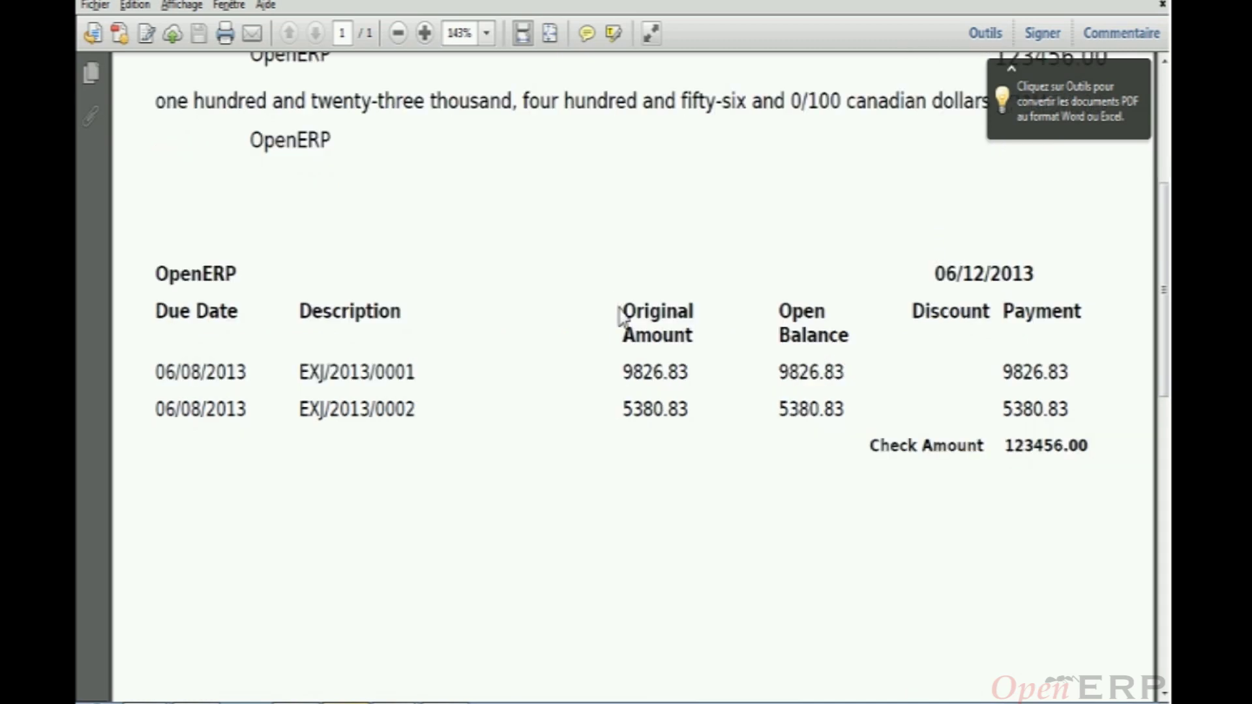
scroll(623, 318, up, 4)
scroll(622, 318, down, 3)
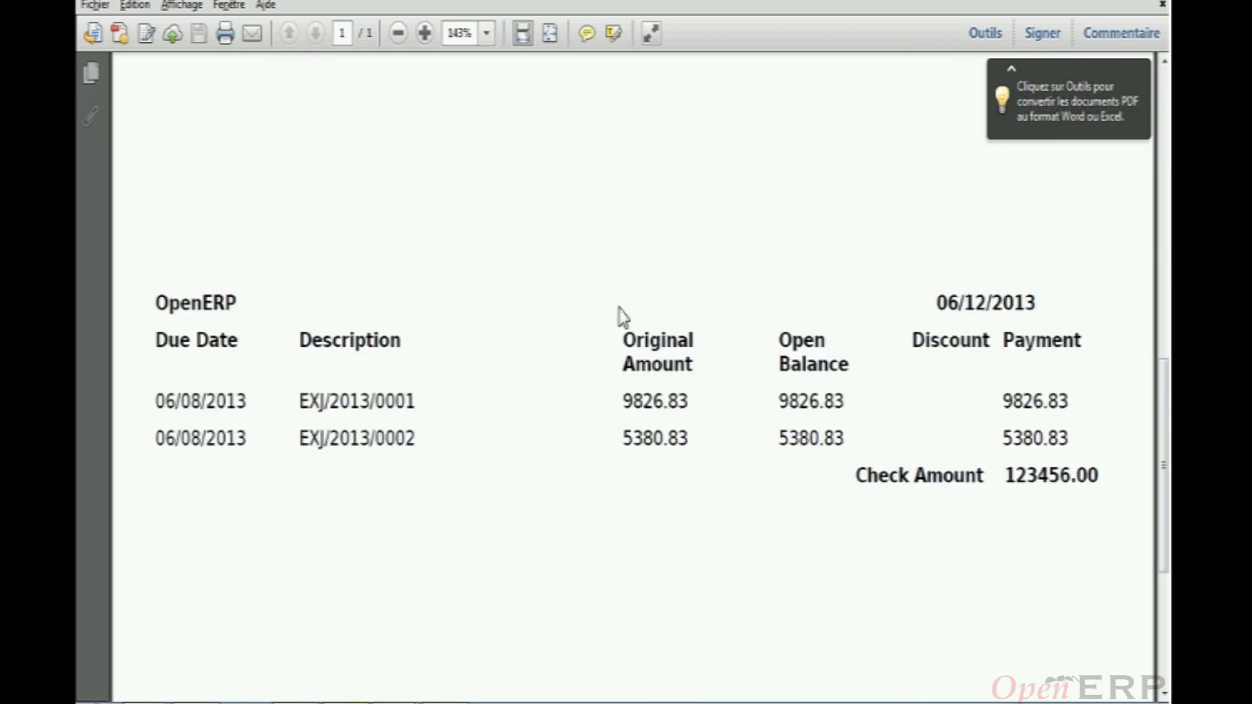
scroll(620, 317, up, 5)
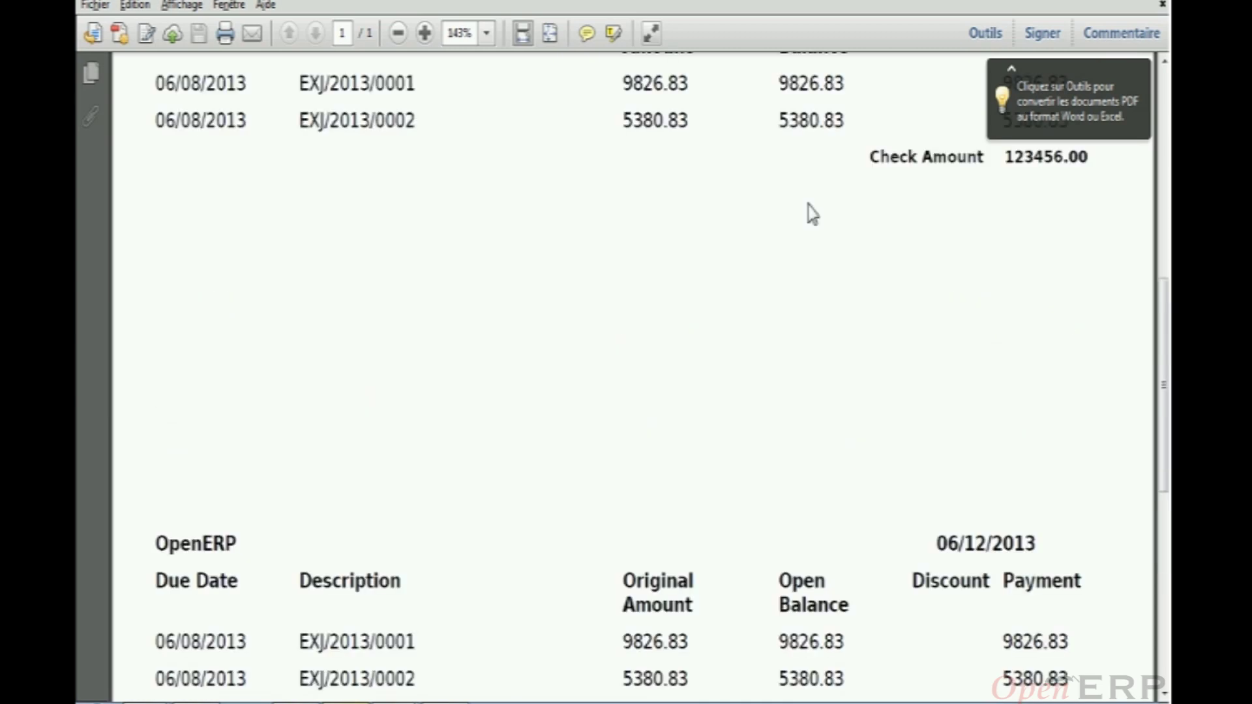
scroll(809, 212, up, 1)
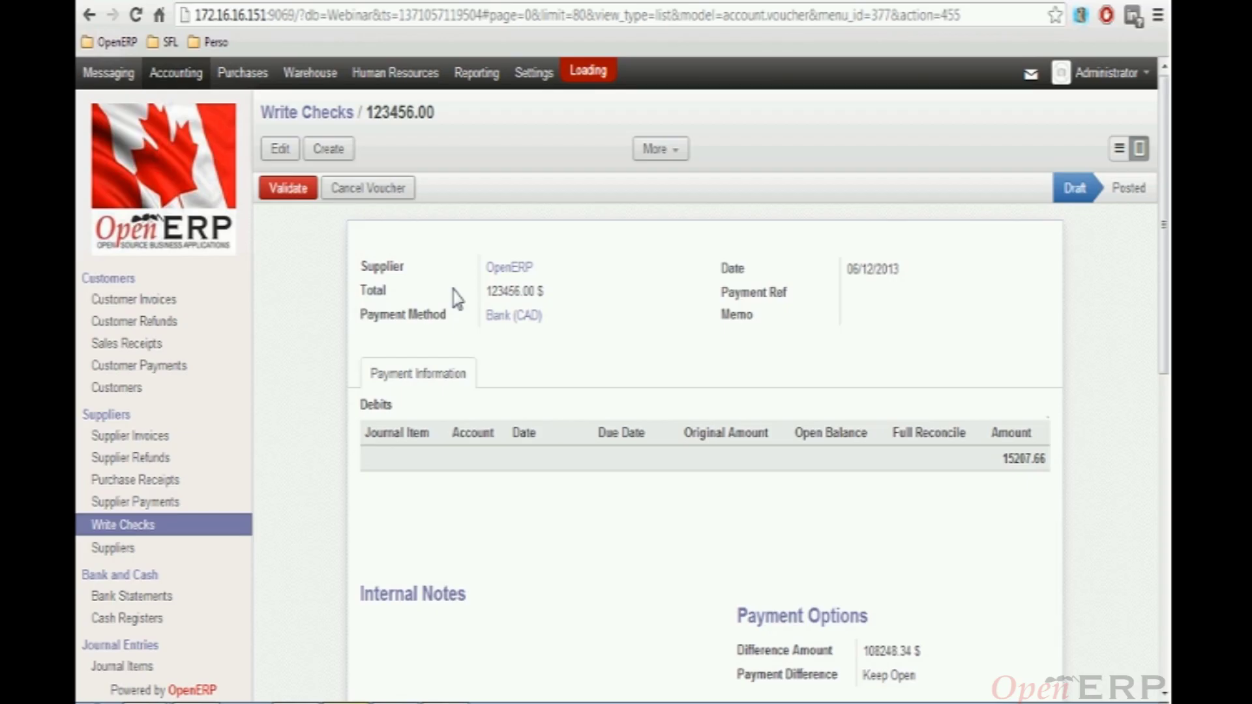
Validate the 123456.00 check to post it, then duplicate it
click(294, 190)
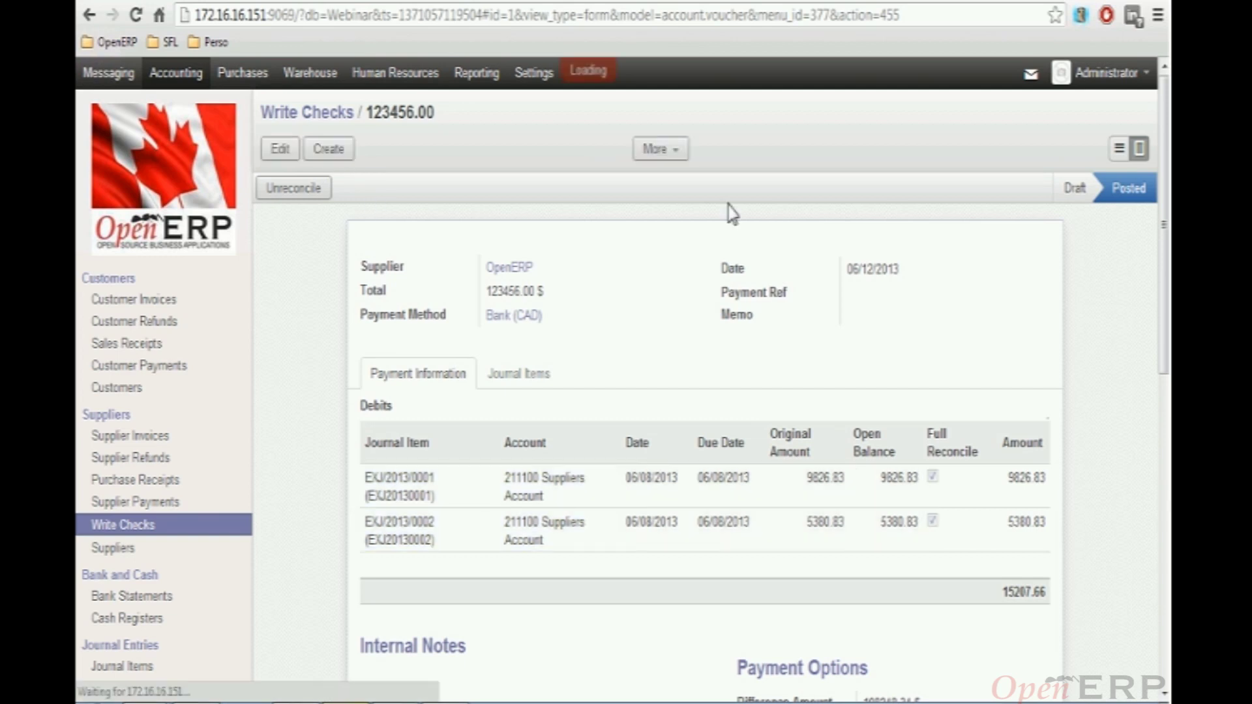
click(670, 152)
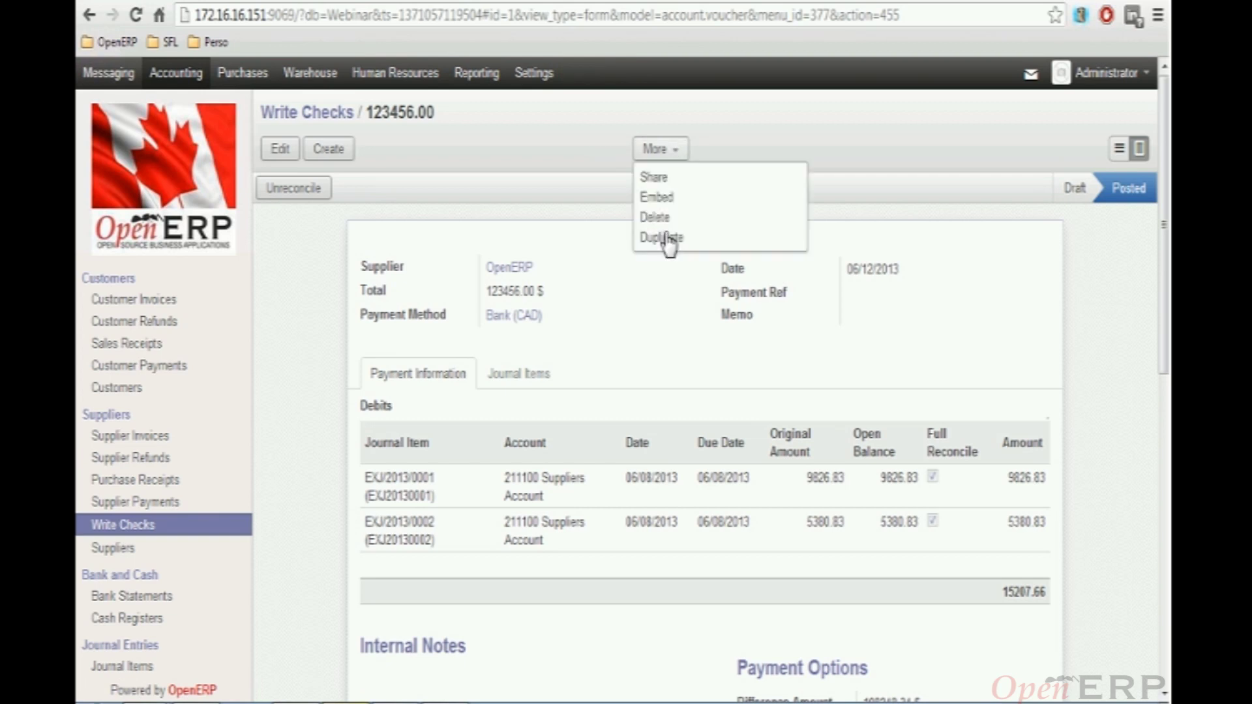
click(664, 239)
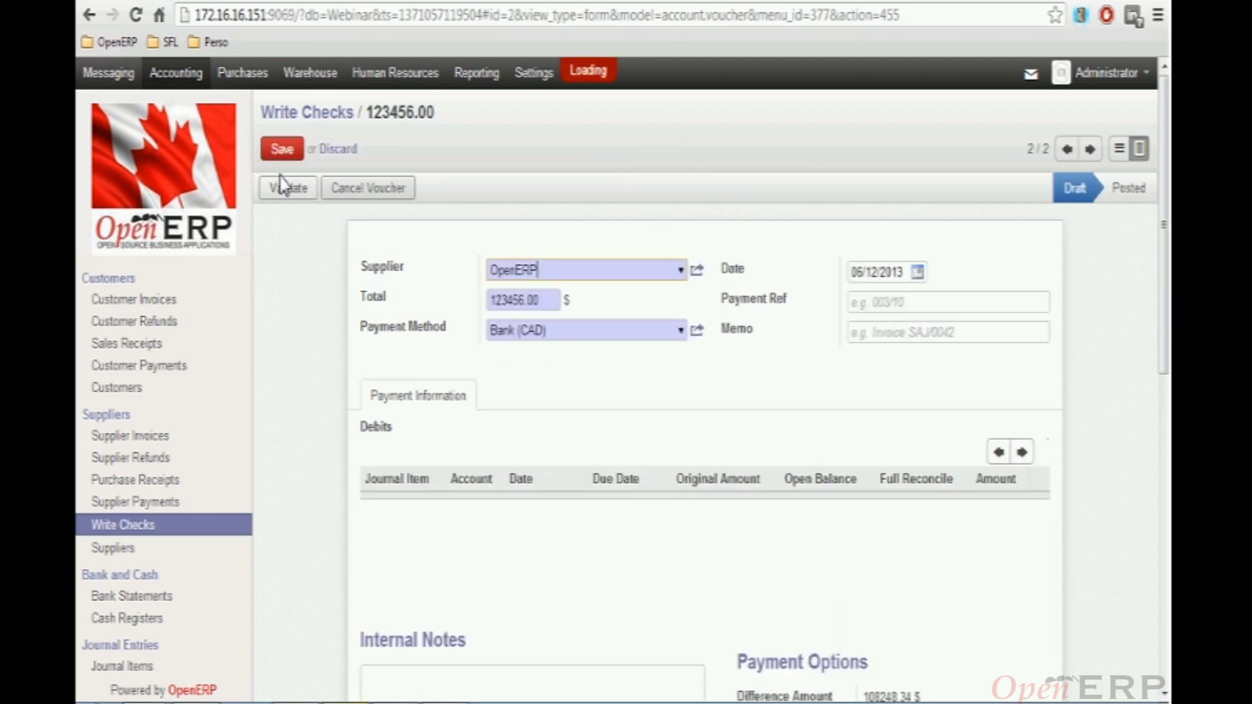
Change the duplicate check's total to 1234.56 and save it
click(521, 301)
drag(521, 301, 559, 291)
key(BackSpace)
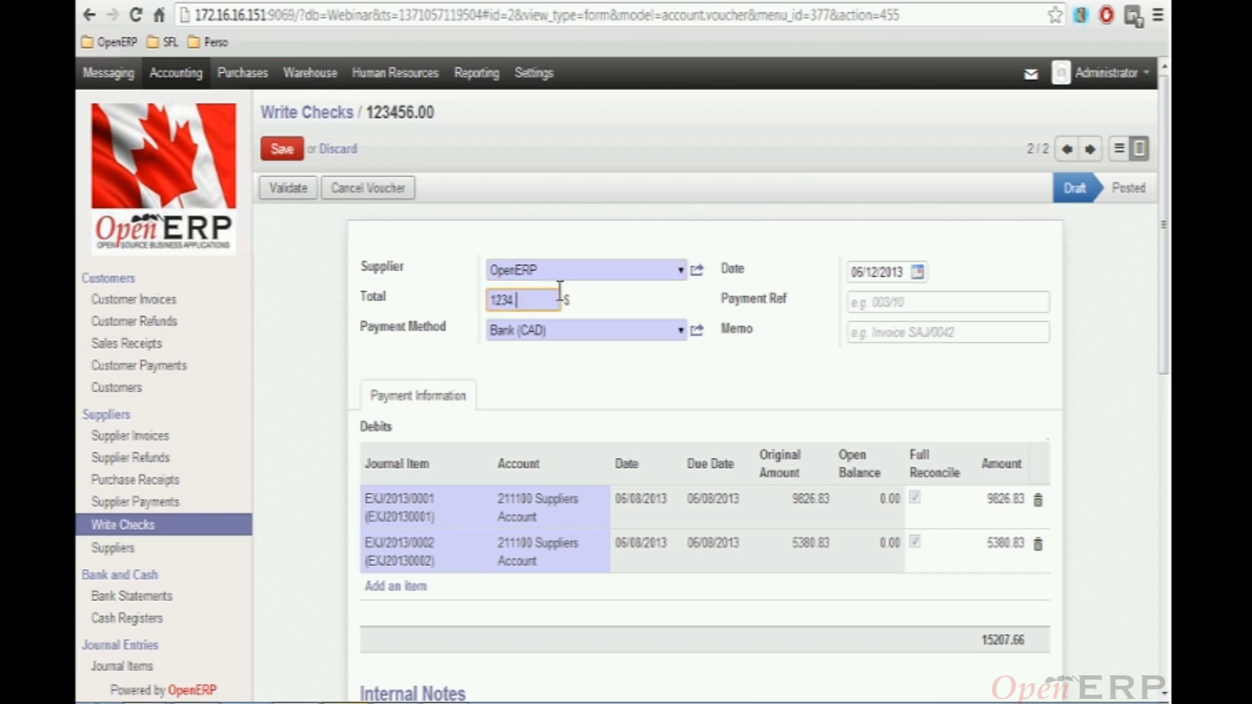
text(.56)
click(282, 150)
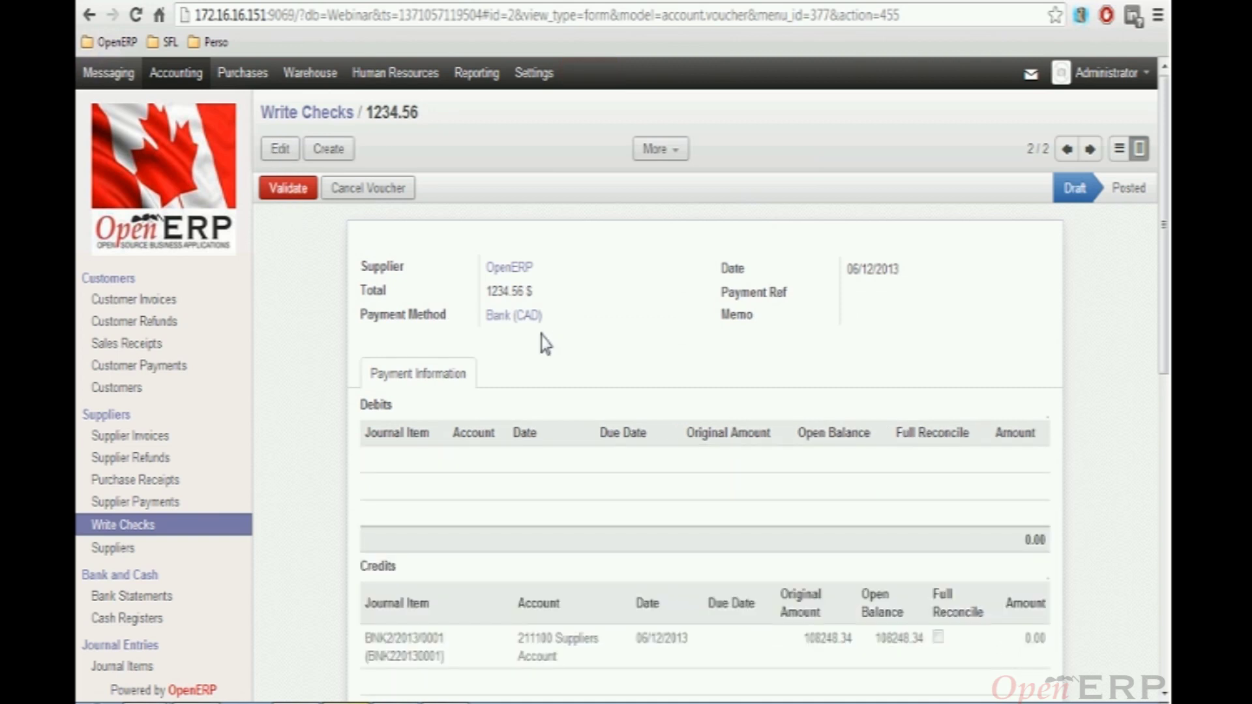
mouse_move(258, 175)
click(312, 116)
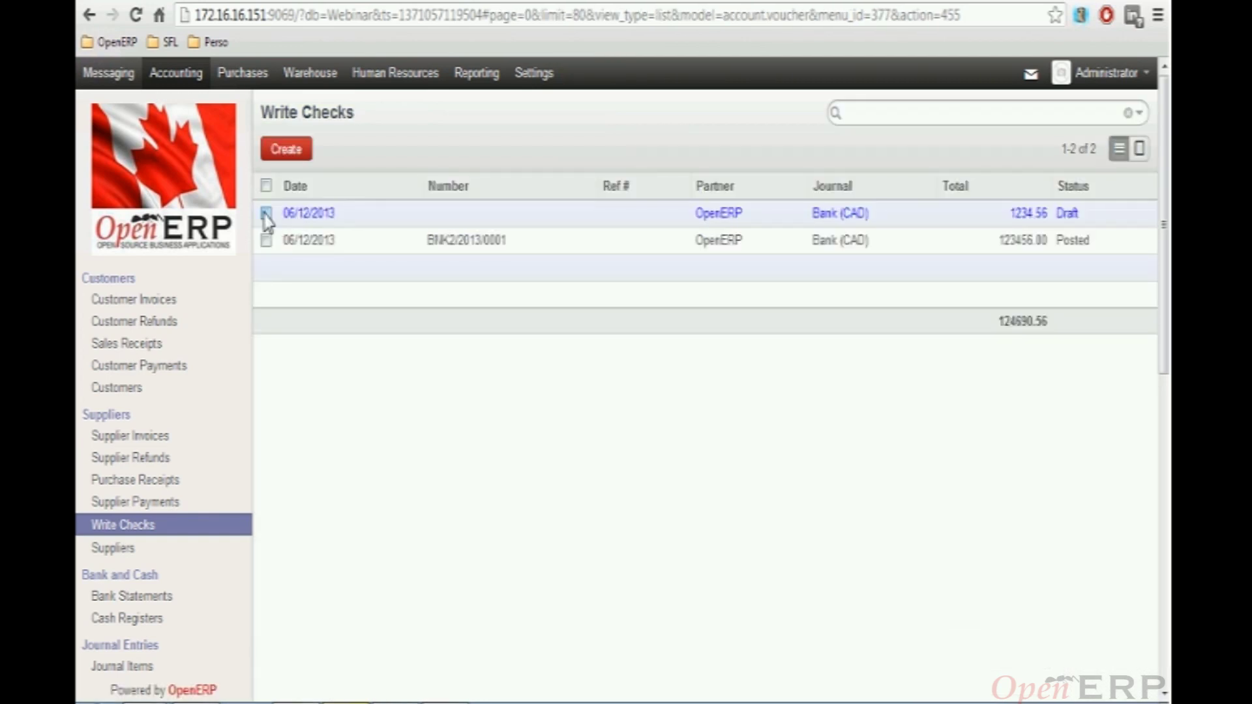
Print the 1234.56 draft check with Print Check CA (Top), then keep and open the PDF
click(266, 213)
click(625, 150)
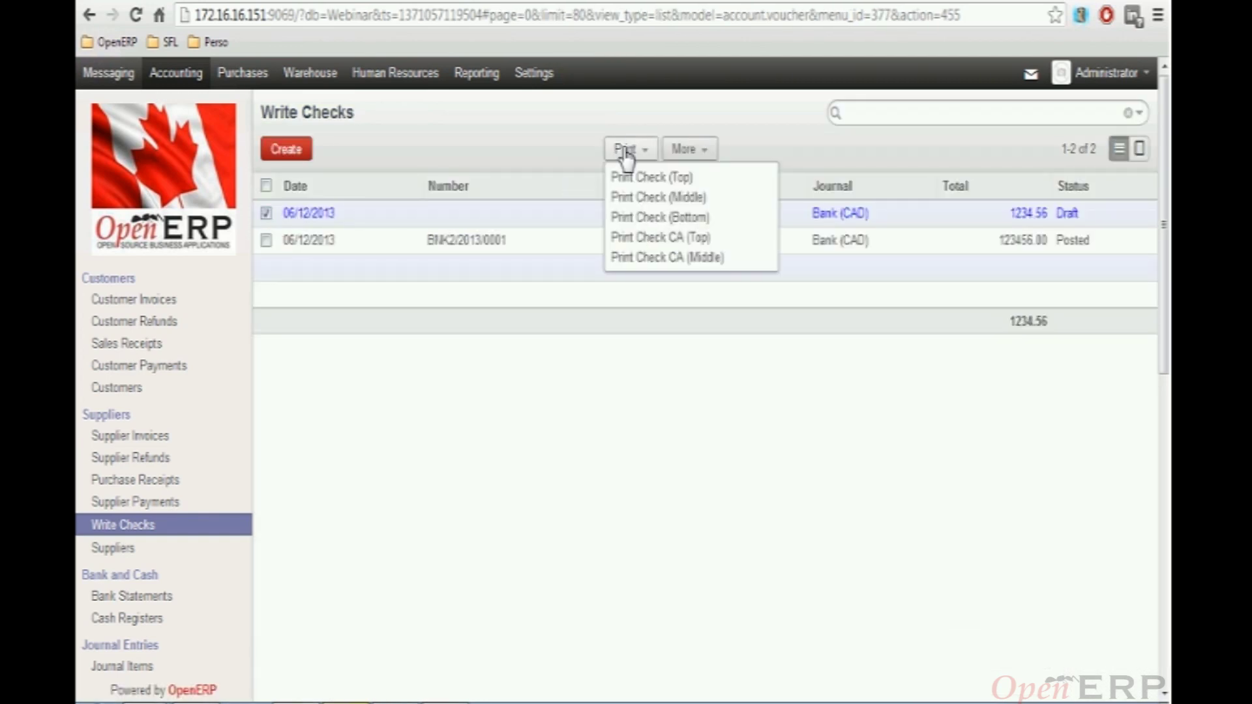
click(660, 238)
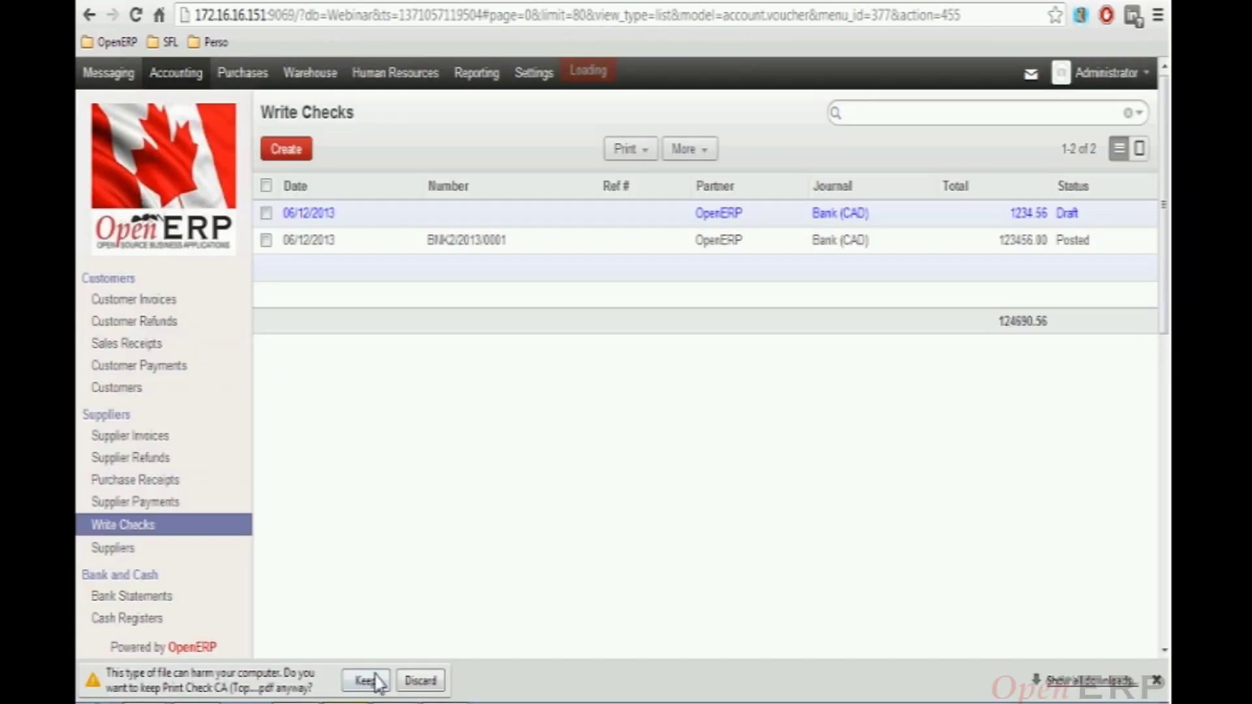
click(364, 681)
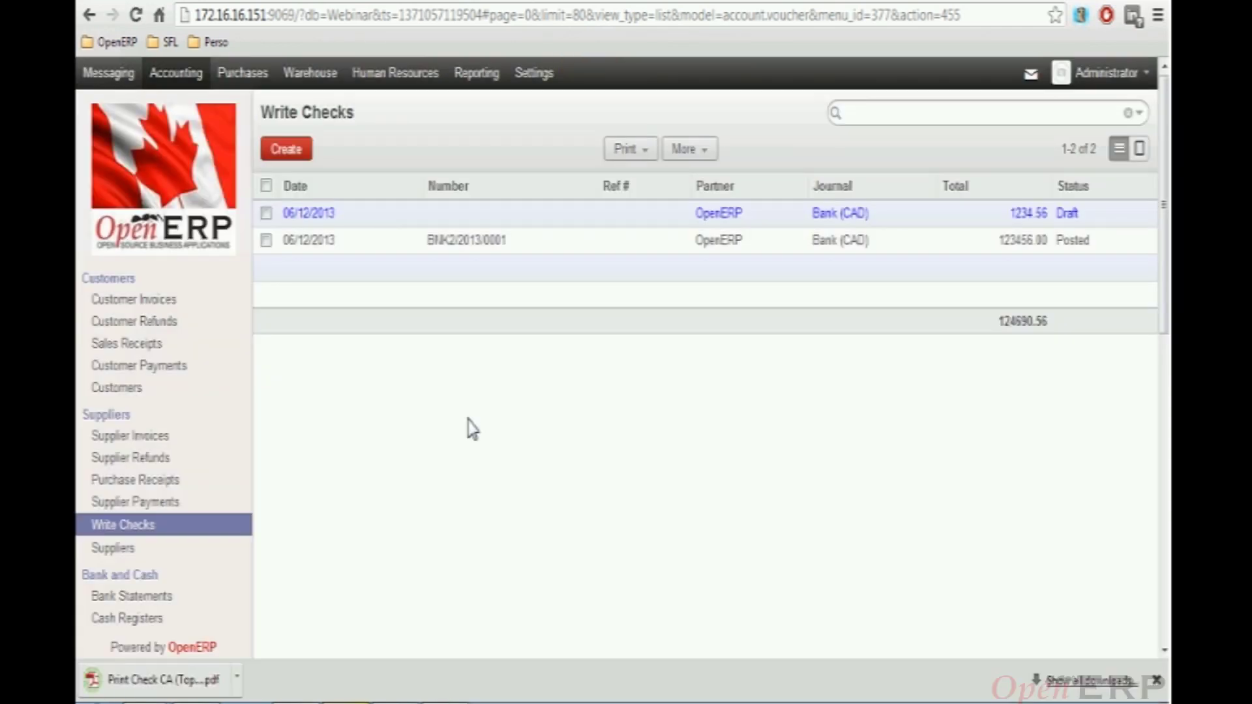
click(163, 678)
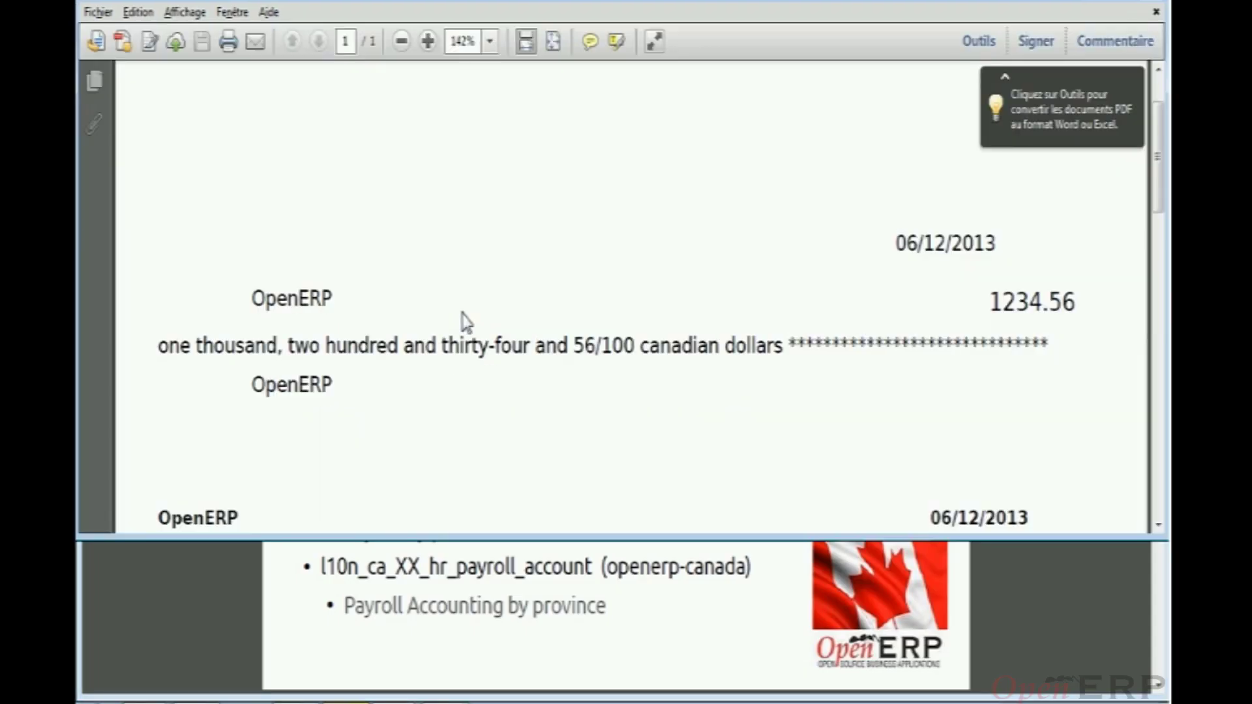
Review the 1234.56 check PDF, close Adobe Reader and return to the Write Checks list
scroll(464, 322, down, 1)
scroll(464, 322, down, 4)
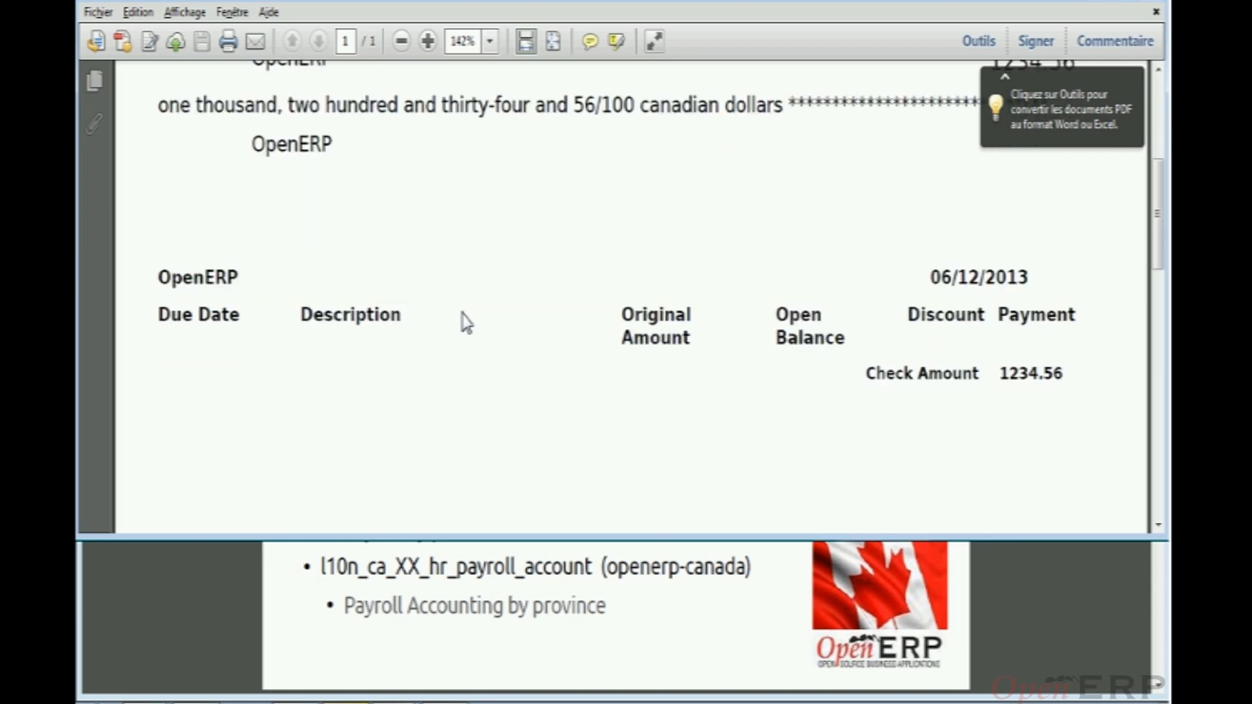
scroll(466, 323, down, 3)
scroll(465, 323, down, 2)
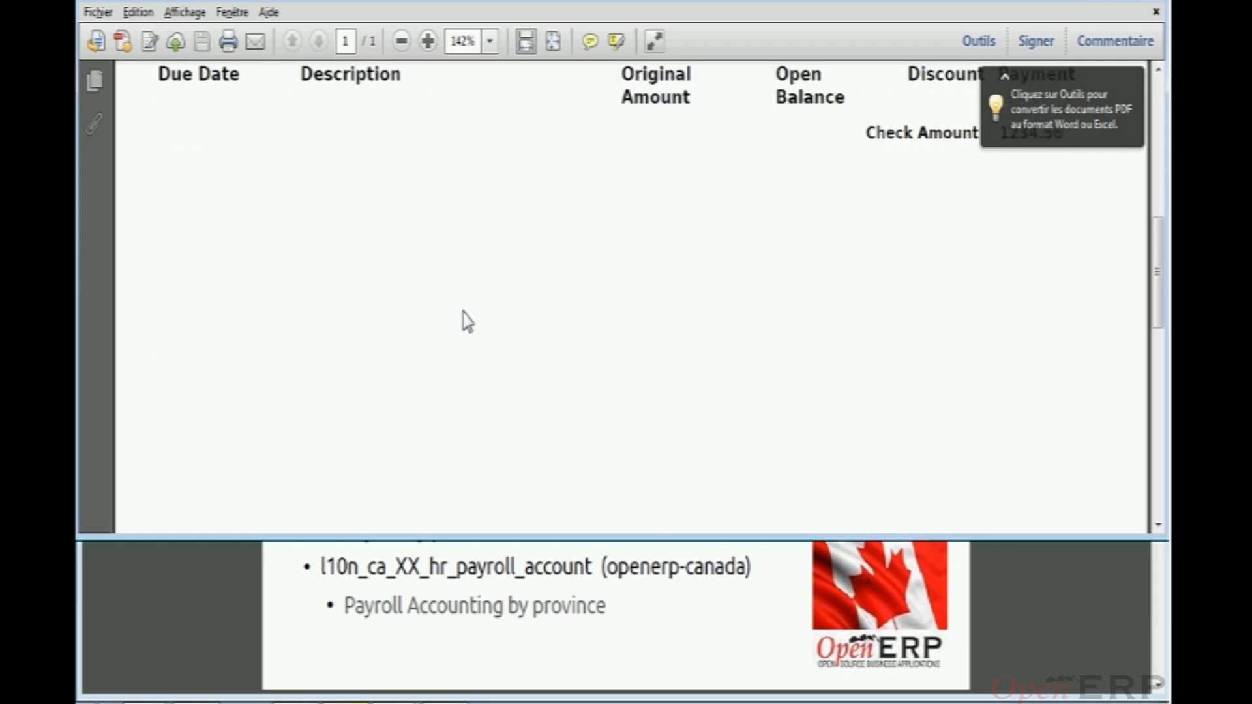
scroll(467, 321, up, 5)
scroll(467, 321, down, 2)
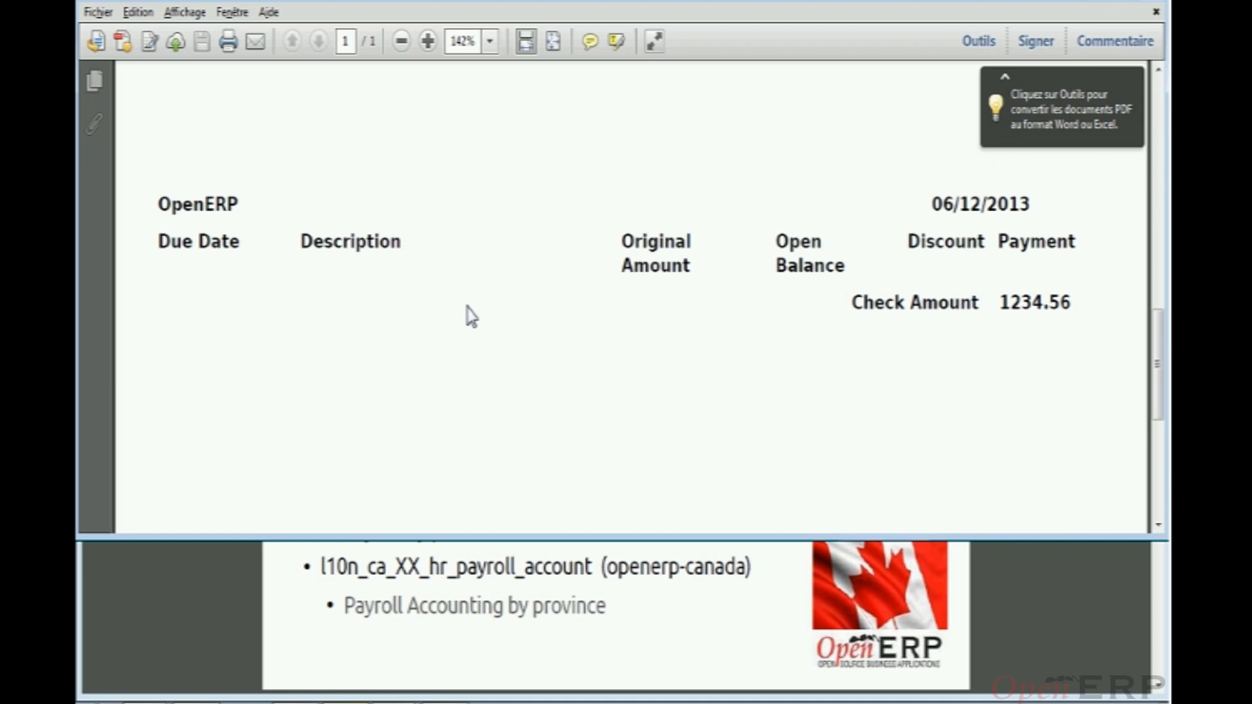
click(1154, 10)
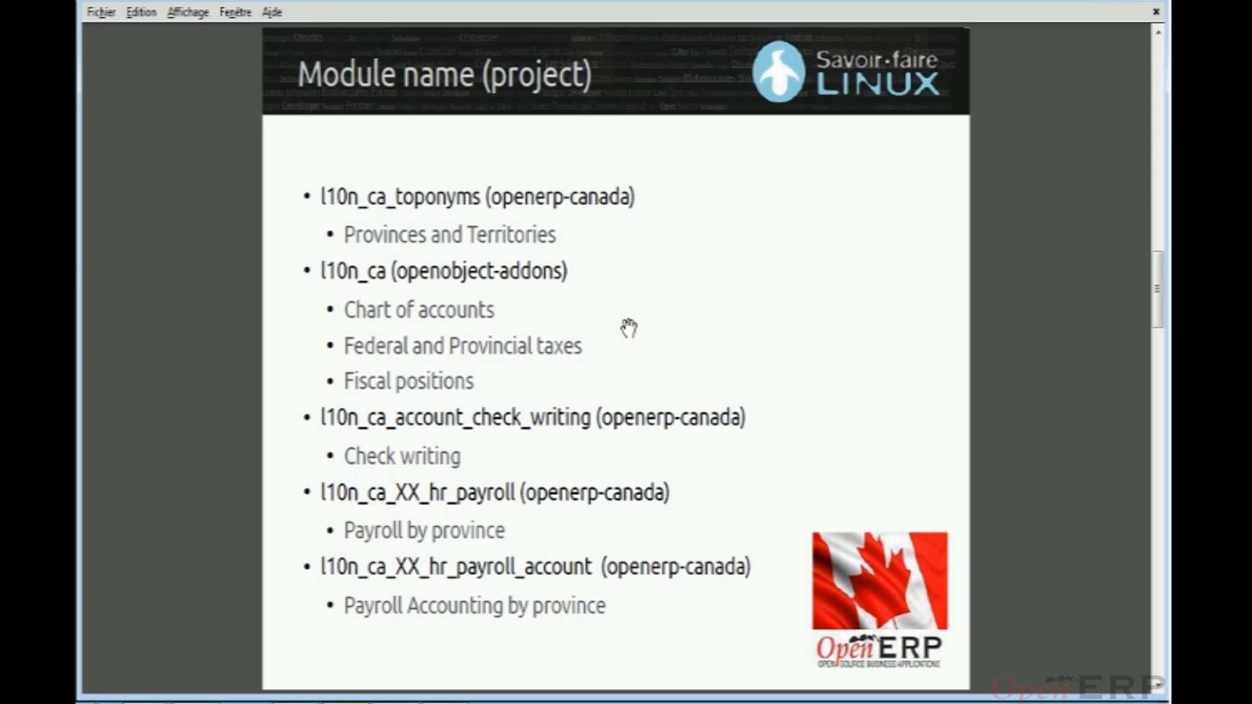
key(alt+Tab)
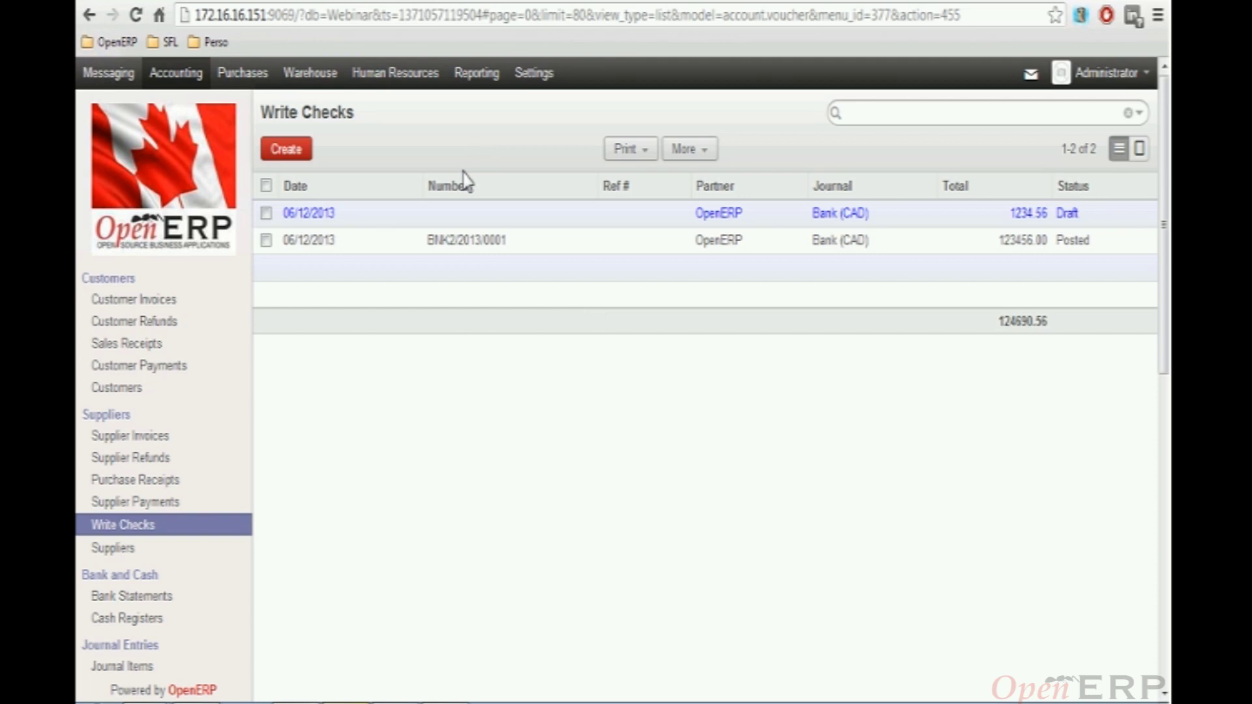
Open Human Resources > Configuration > Payroll > Salary Structures, listing Base, Canadian Base and Quebec Base
click(383, 75)
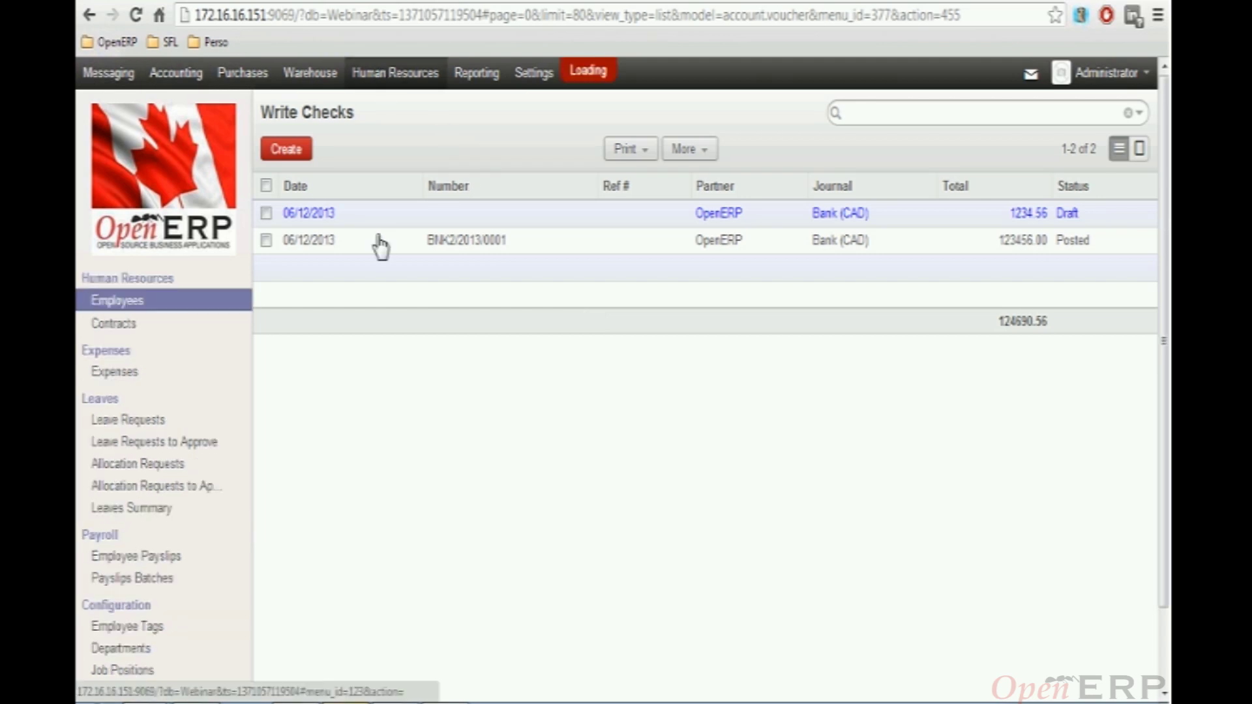
scroll(171, 425, down, 2)
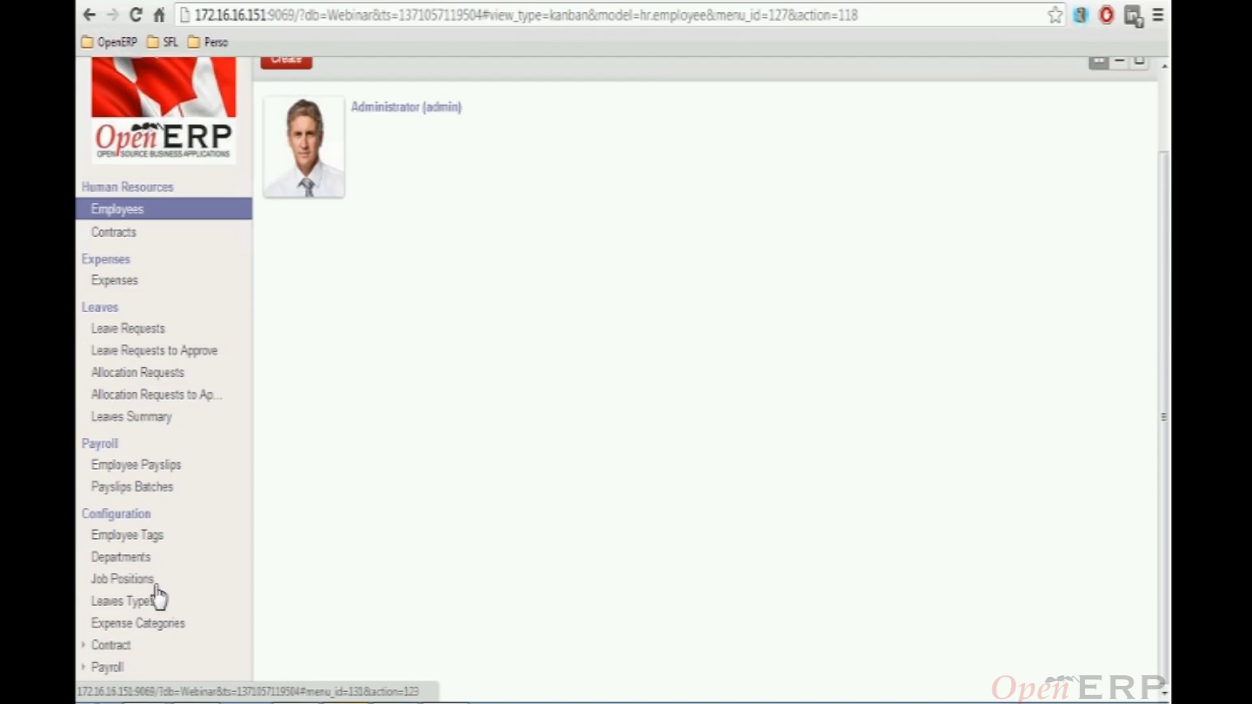
click(85, 671)
scroll(232, 525, down, 4)
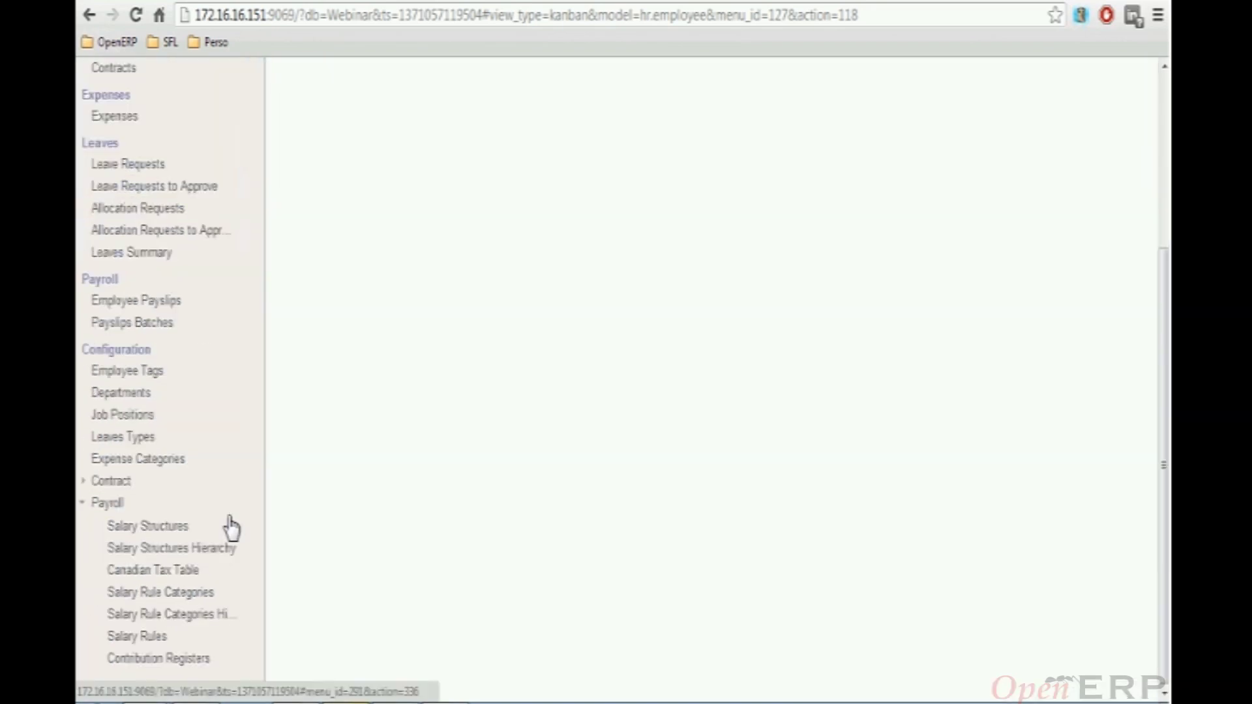
click(168, 528)
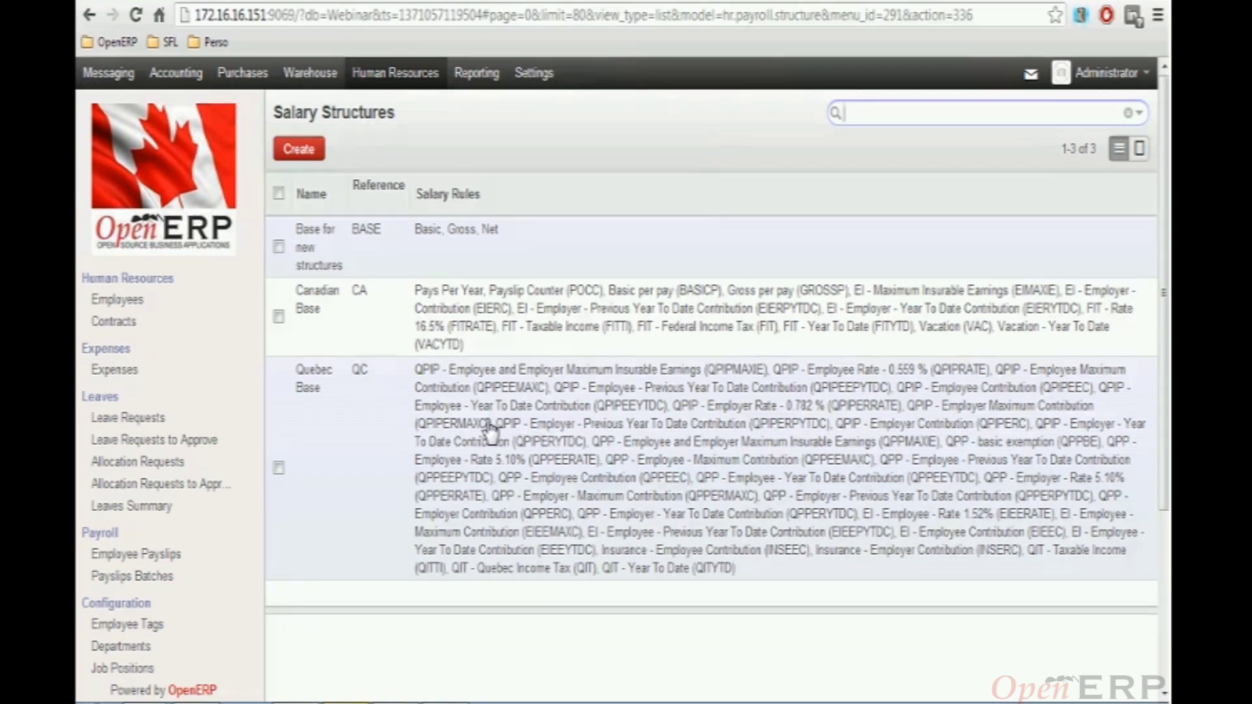
Review the Quebec Base (QC) structure's QPIP, QPP, EI and QIT salary rules
click(487, 431)
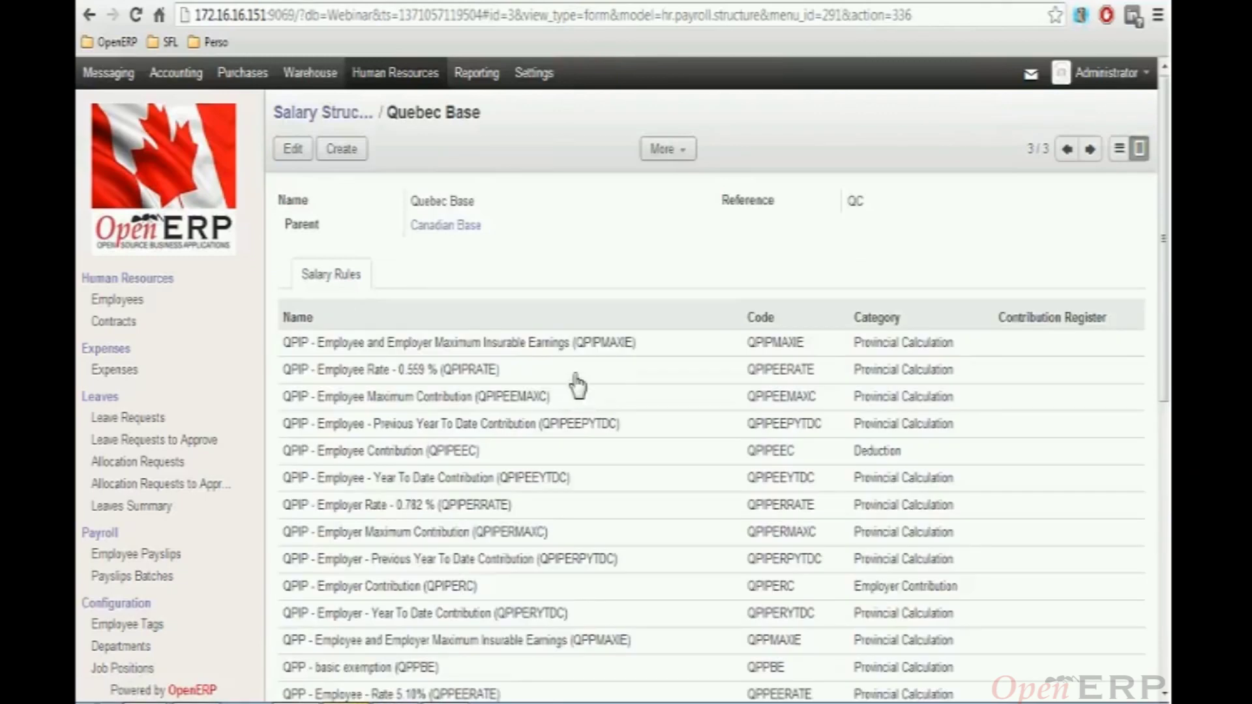
scroll(577, 386, down, 2)
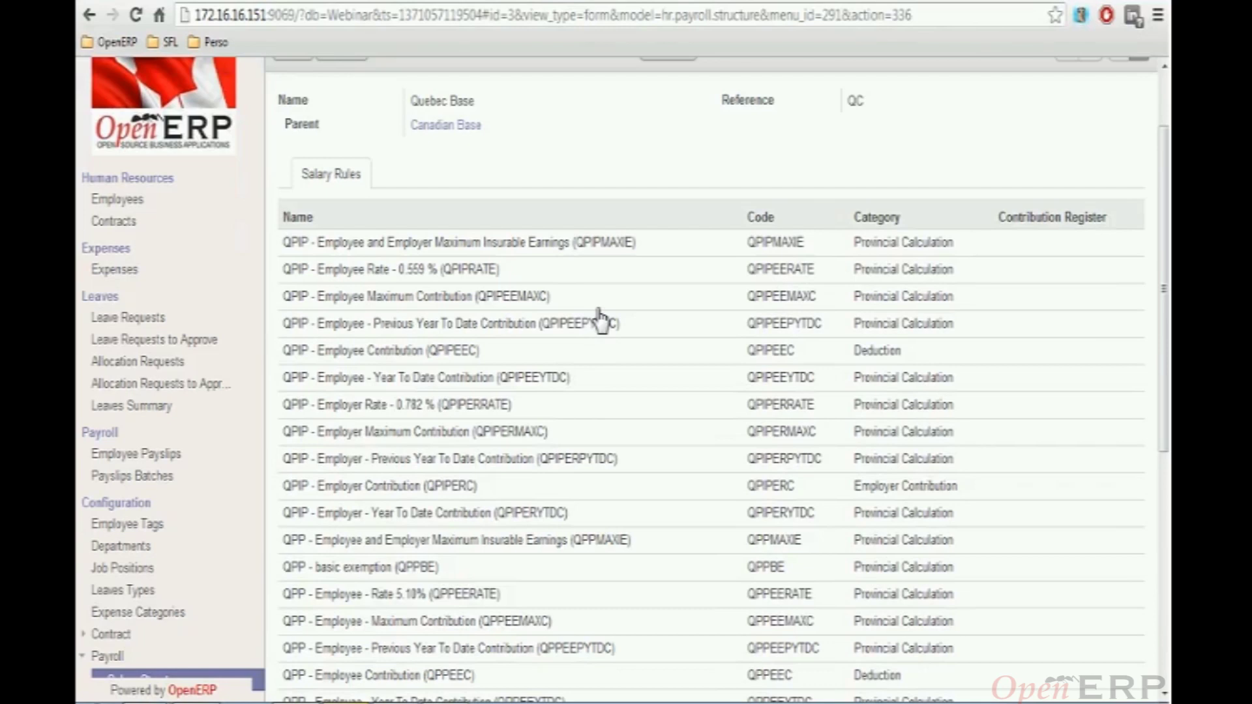
scroll(601, 321, down, 2)
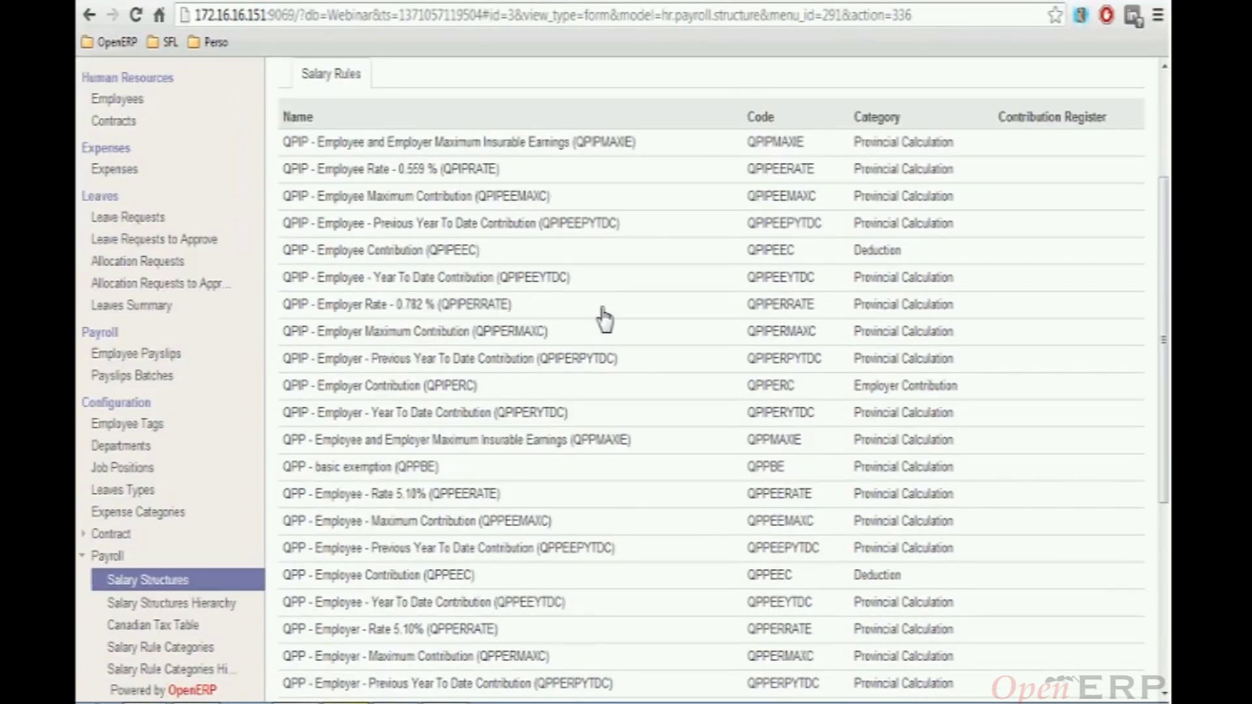
scroll(604, 319, down, 6)
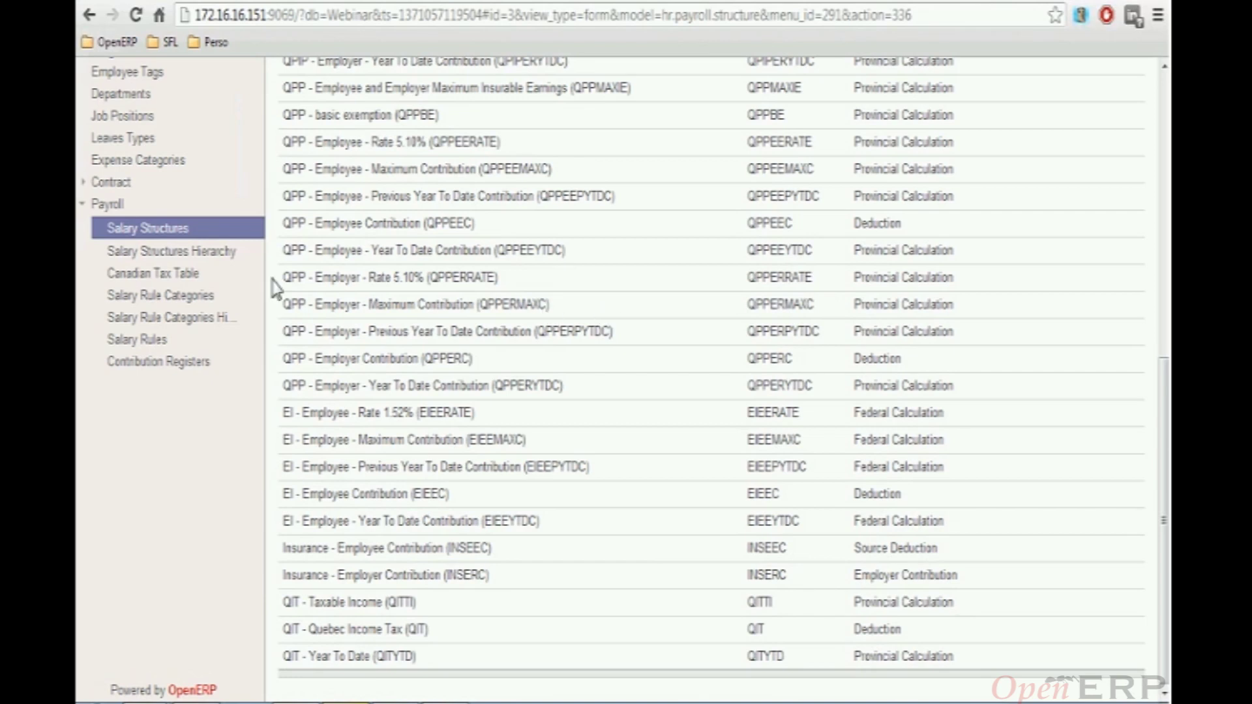
scroll(261, 296, up, 3)
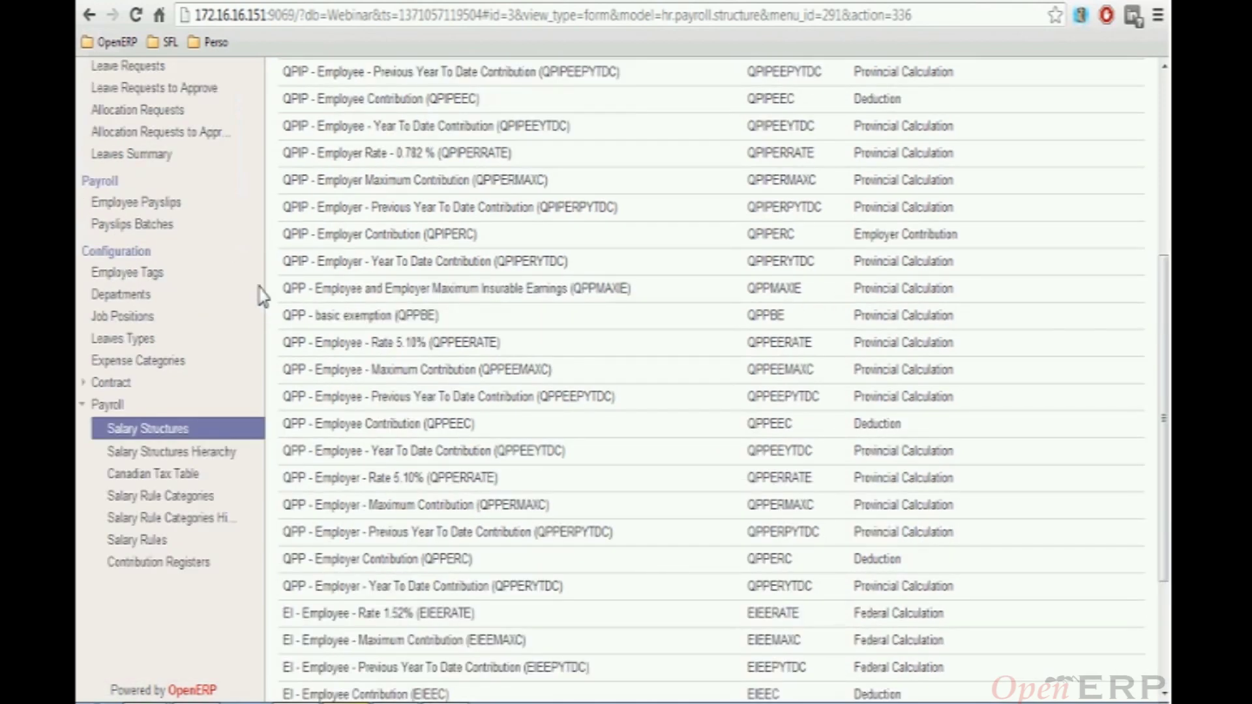
scroll(260, 297, up, 2)
click(160, 304)
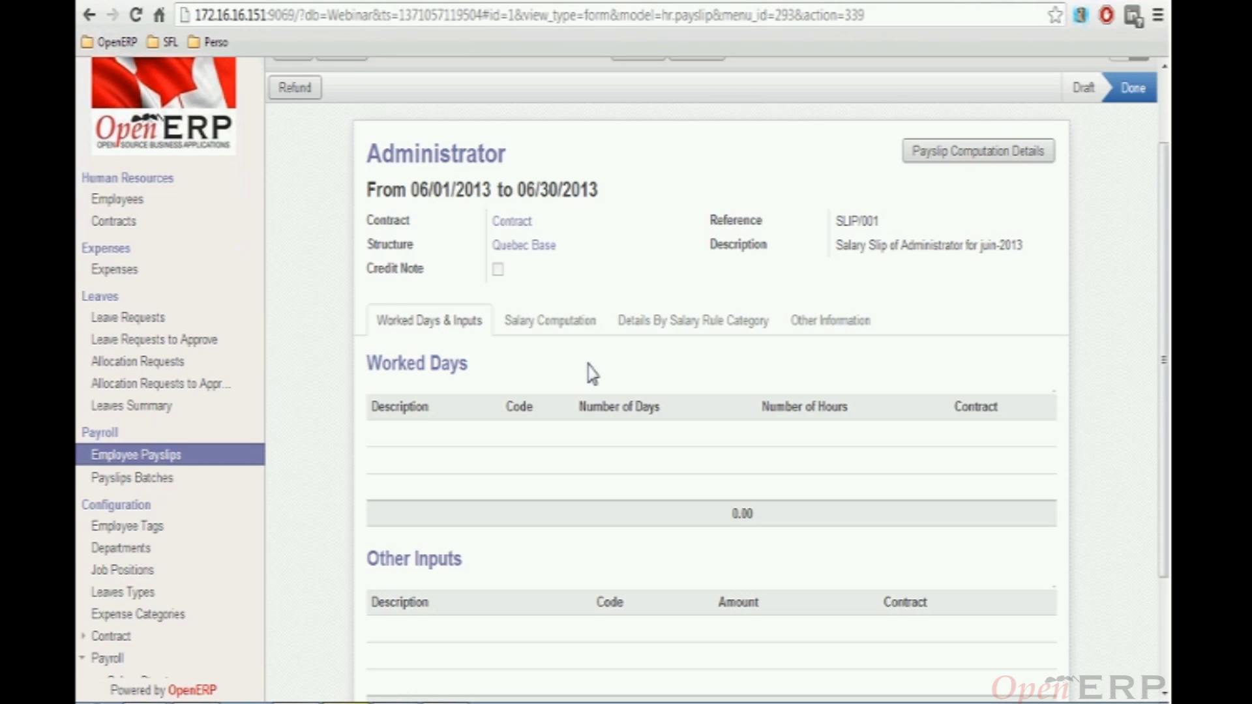
Review the June 2013 payslip's salary computation lines, then print it as the Employee PaySlip report
click(550, 320)
scroll(636, 352, down, 3)
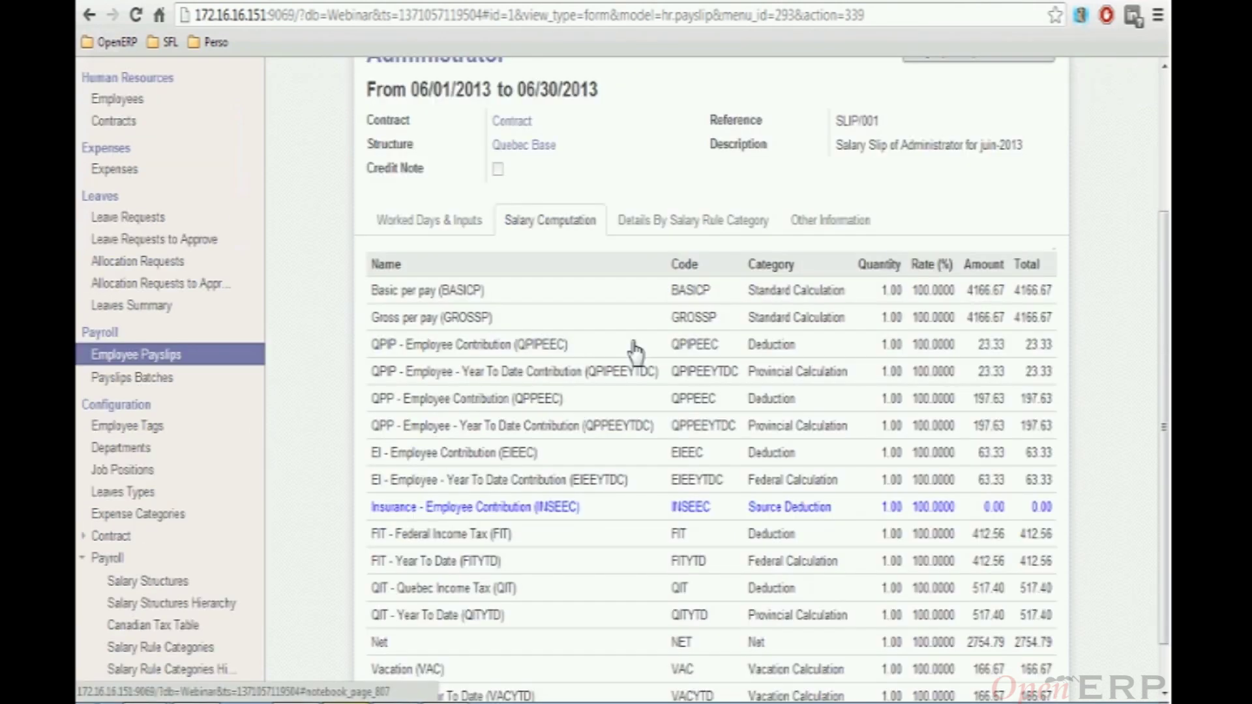
scroll(636, 352, down, 2)
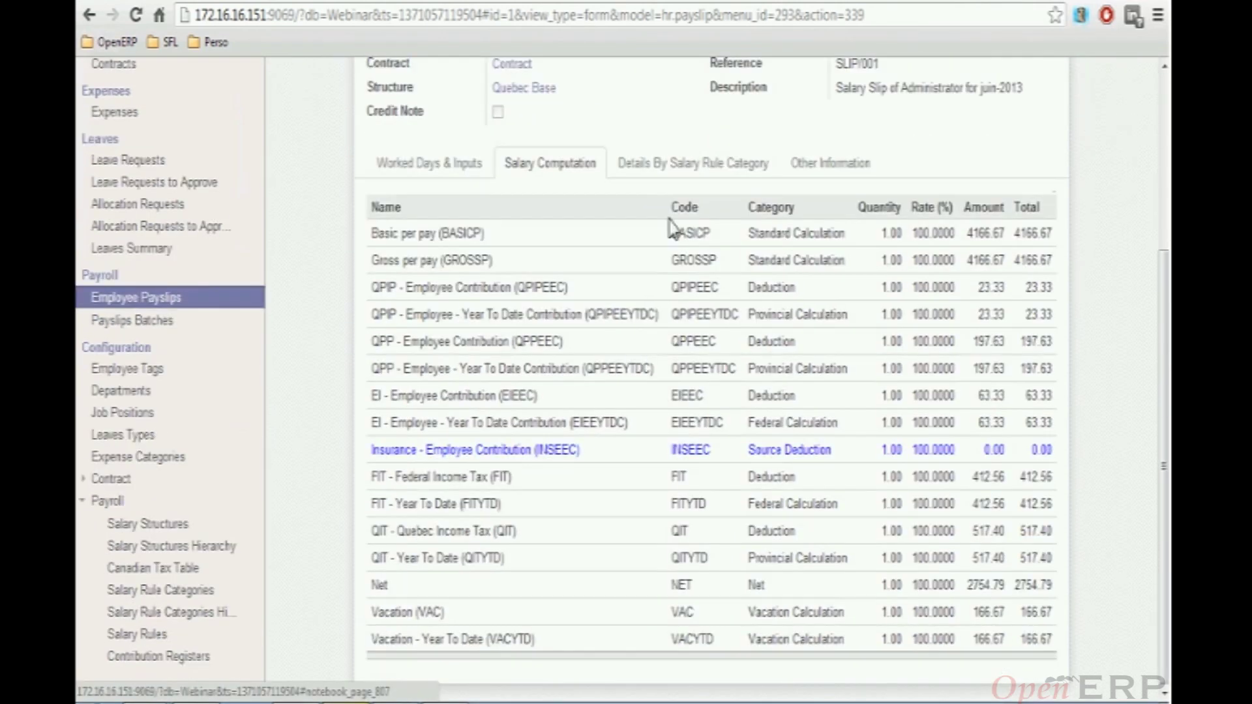
scroll(665, 257, up, 8)
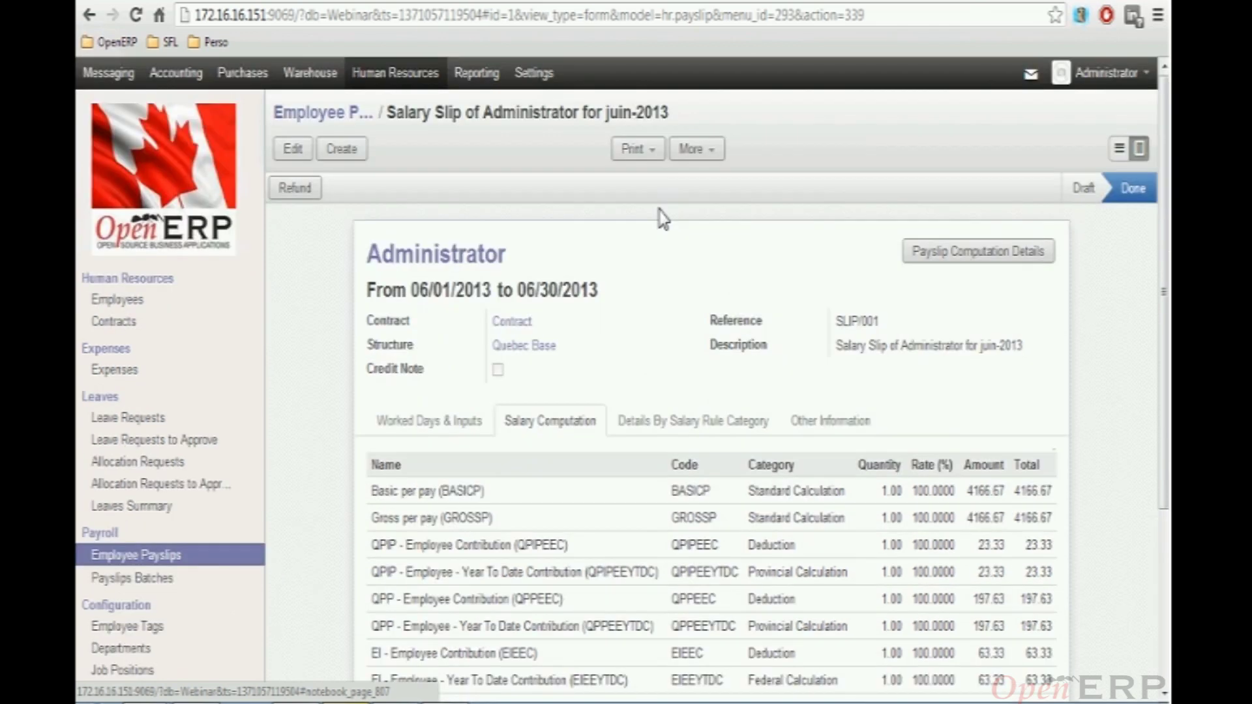
click(645, 156)
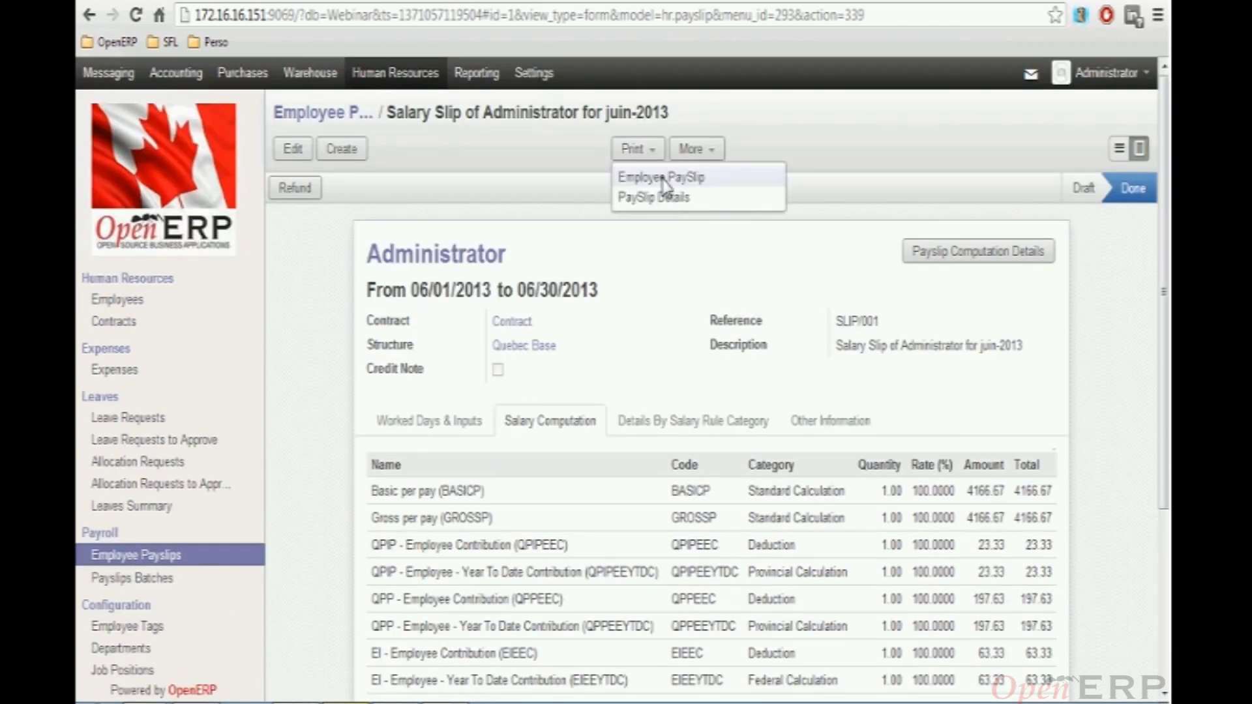
click(662, 178)
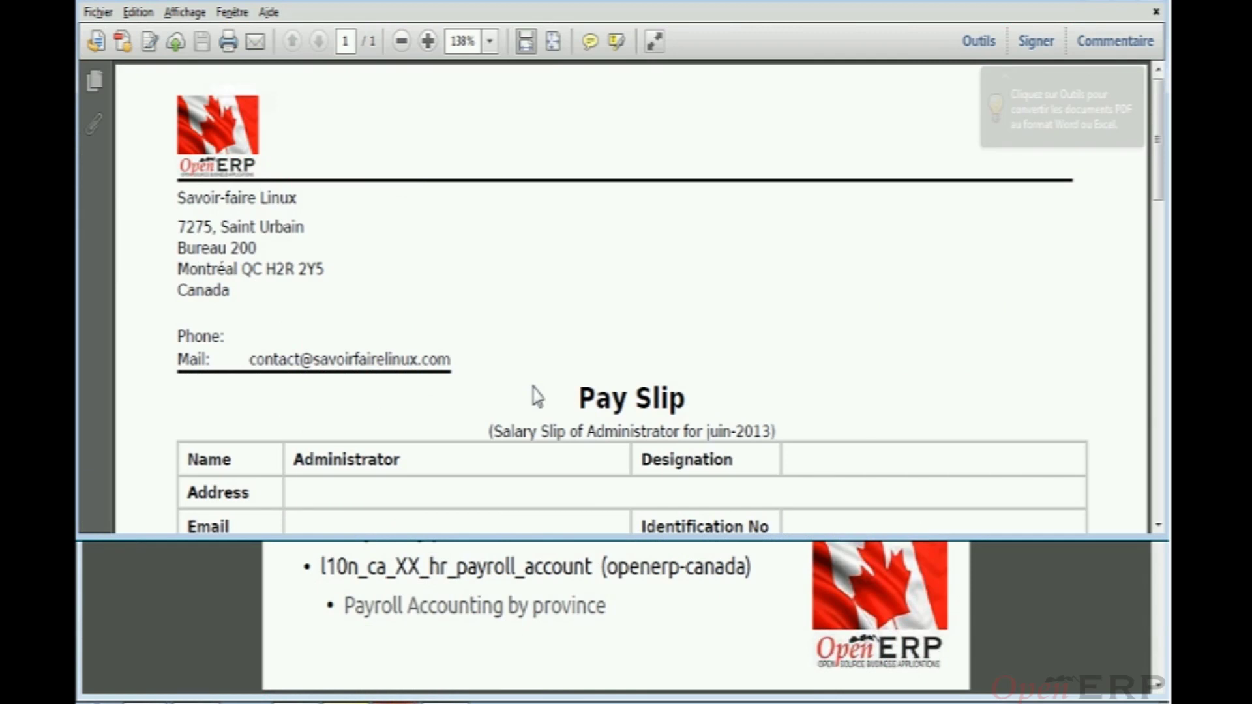
Maximize the payslip PDF, look over its deductions and 2754.79 net pay, then close it
double_click(544, 4)
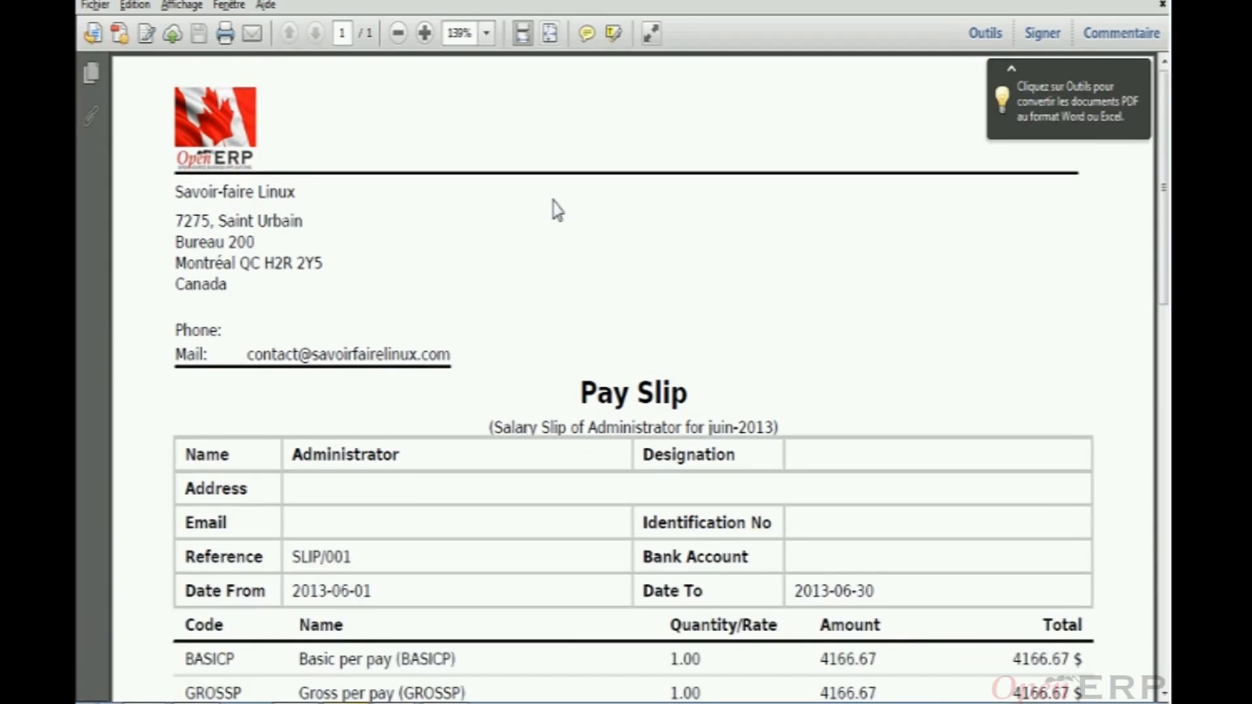
scroll(556, 243, down, 4)
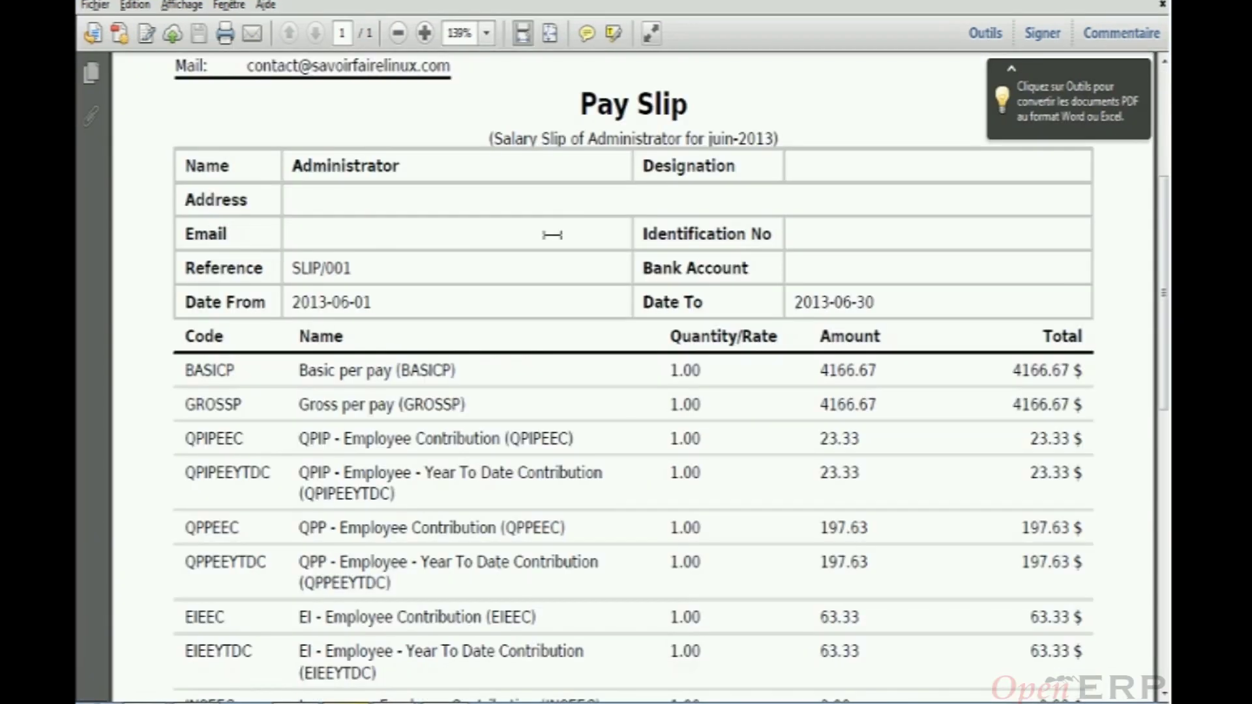
scroll(552, 233, down, 5)
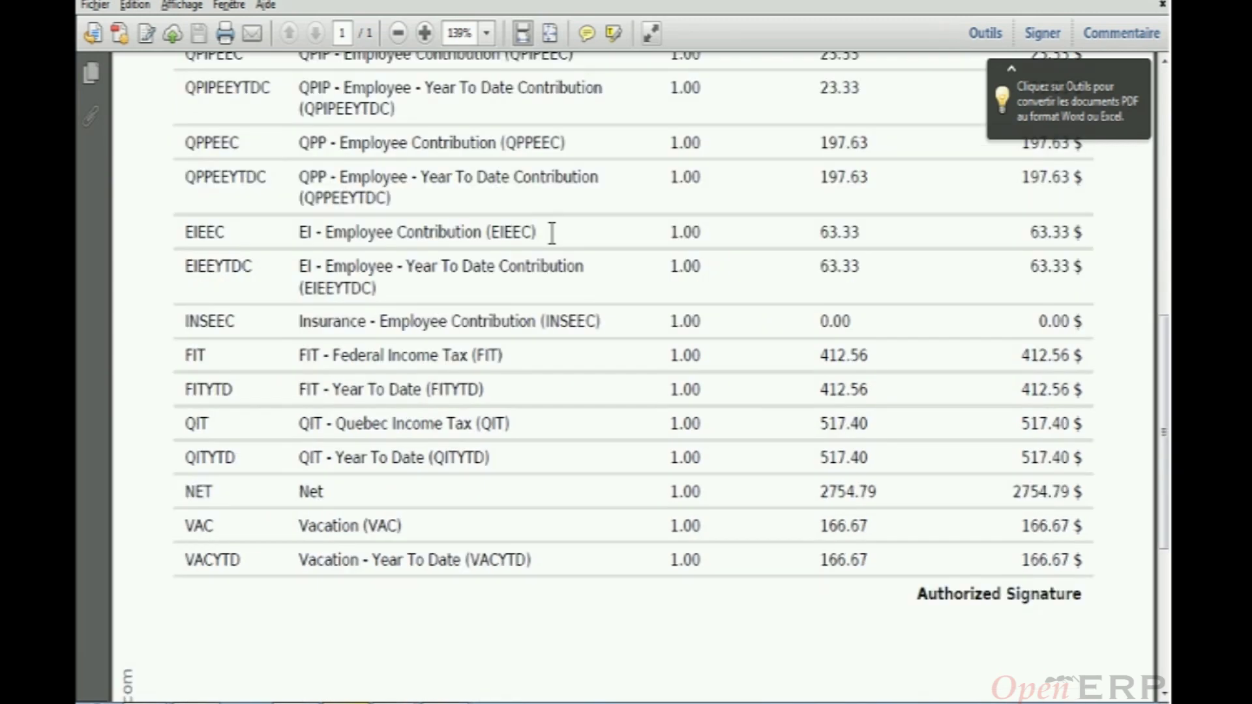
scroll(553, 238, down, 2)
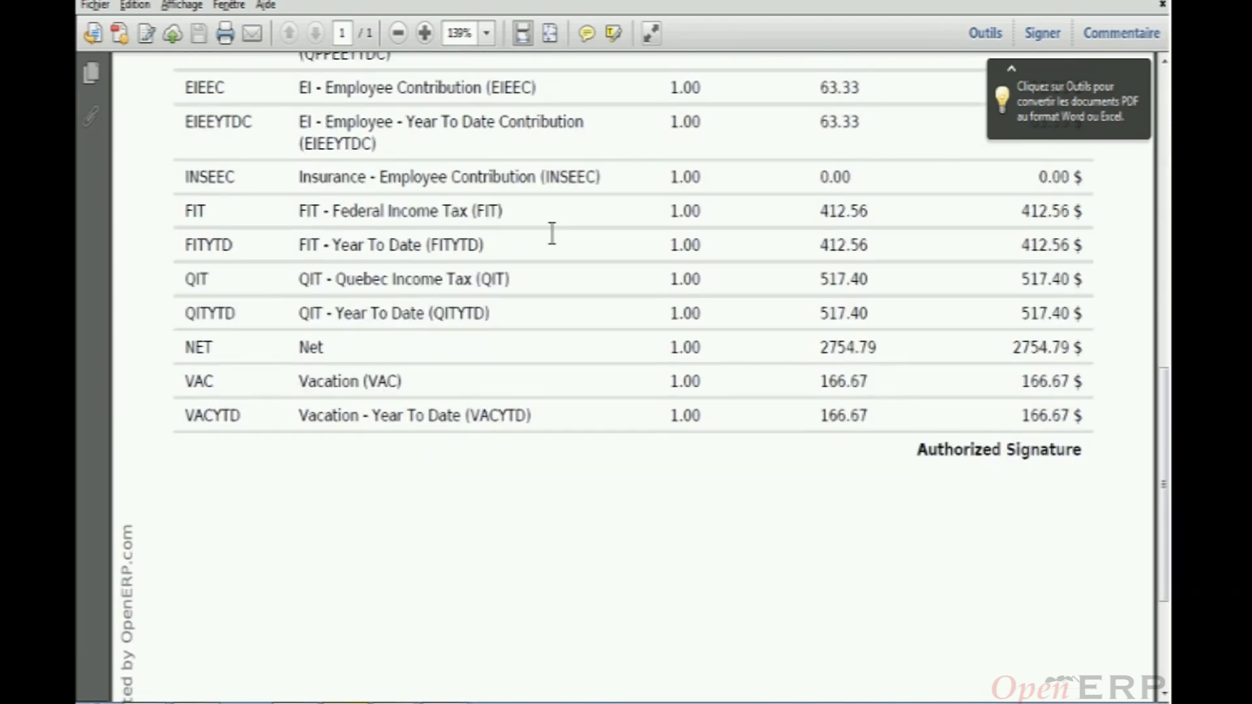
scroll(555, 238, up, 4)
scroll(604, 213, up, 2)
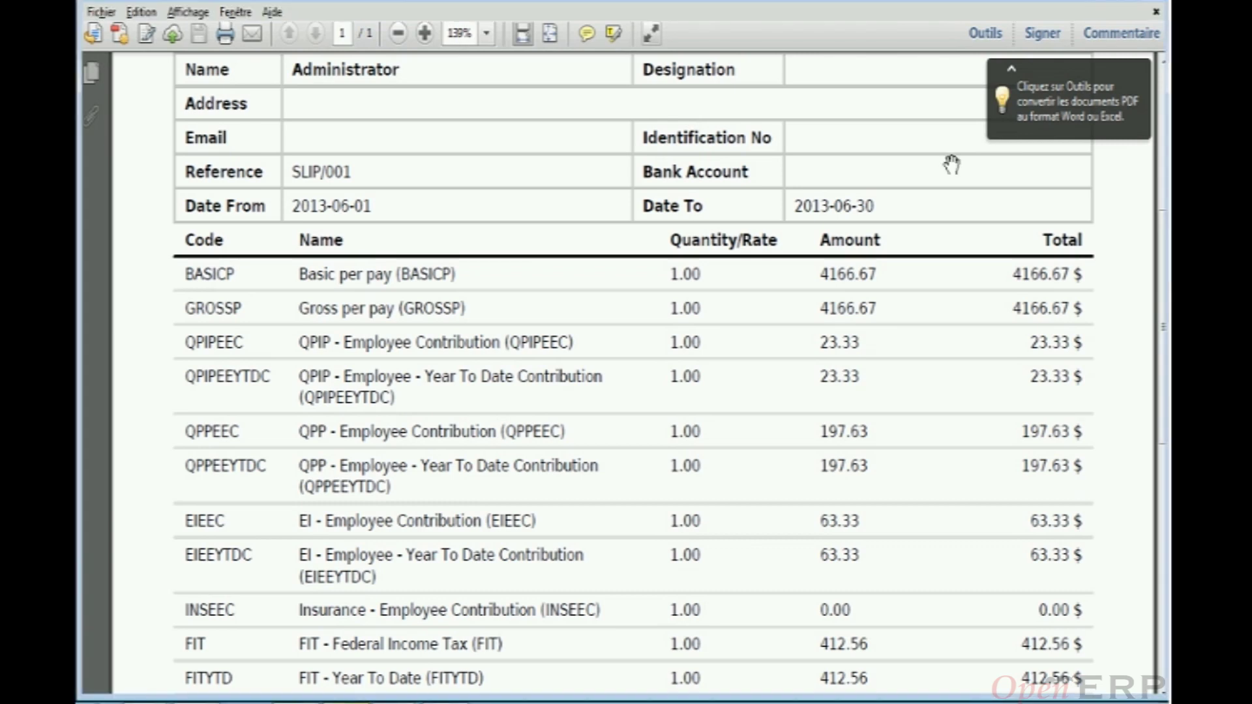
key(ctrl+w)
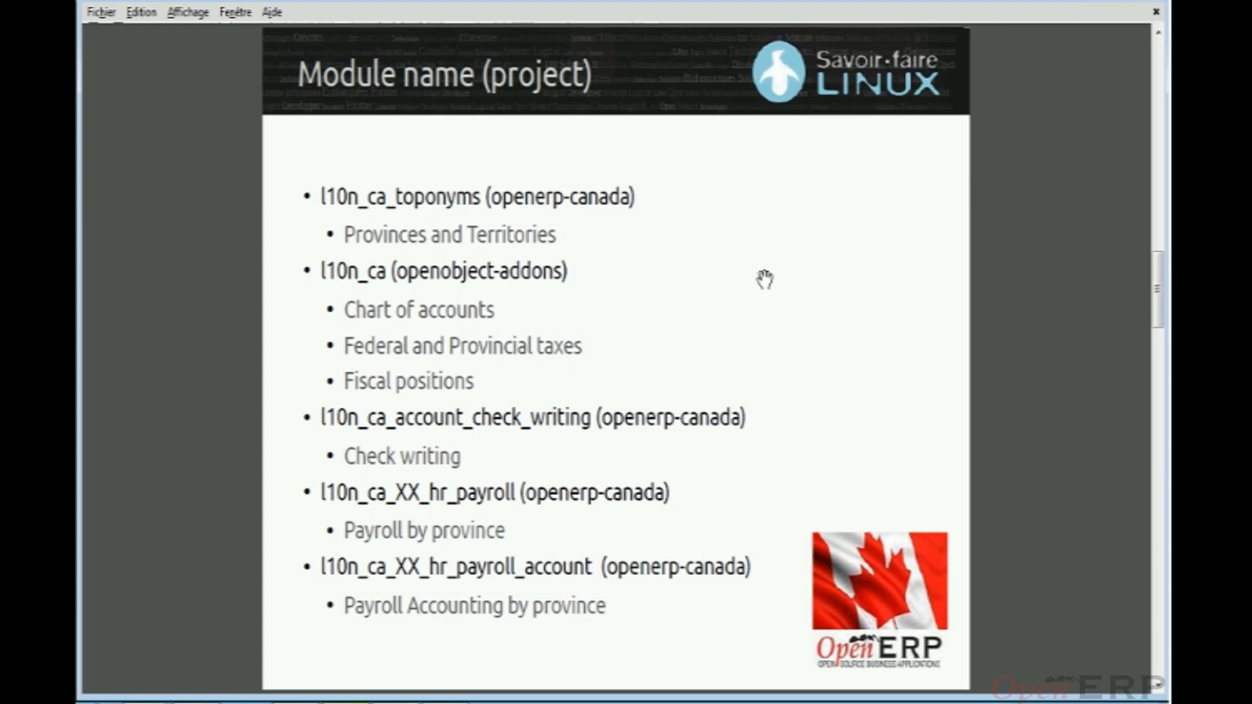
Return to the slide window and advance to the How to implement slide
key(alt+Tab)
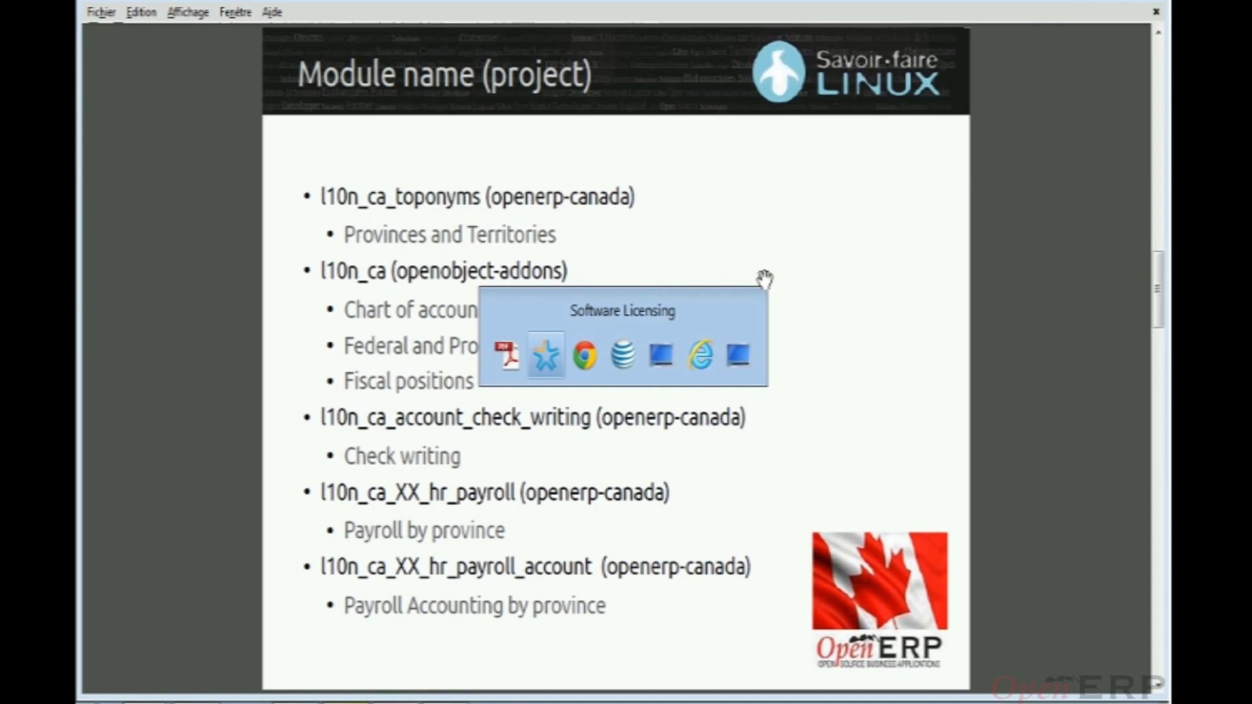
key(alt+Tab)
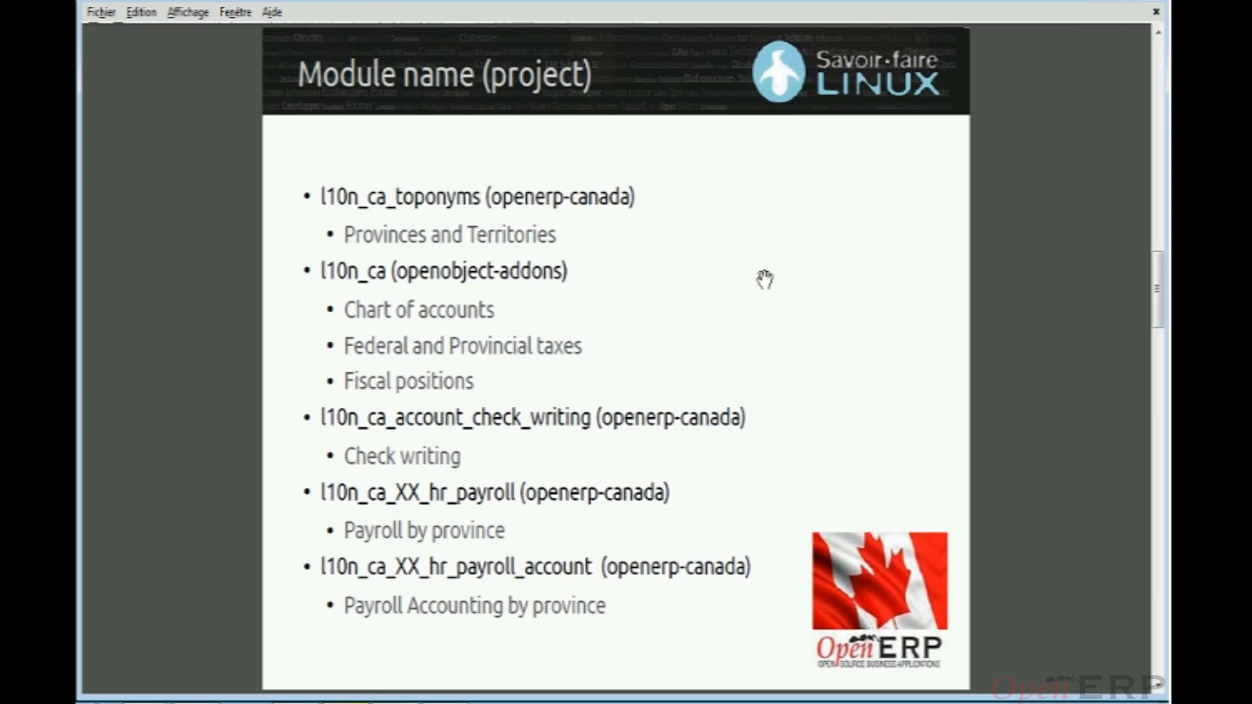
key(Page_Down)
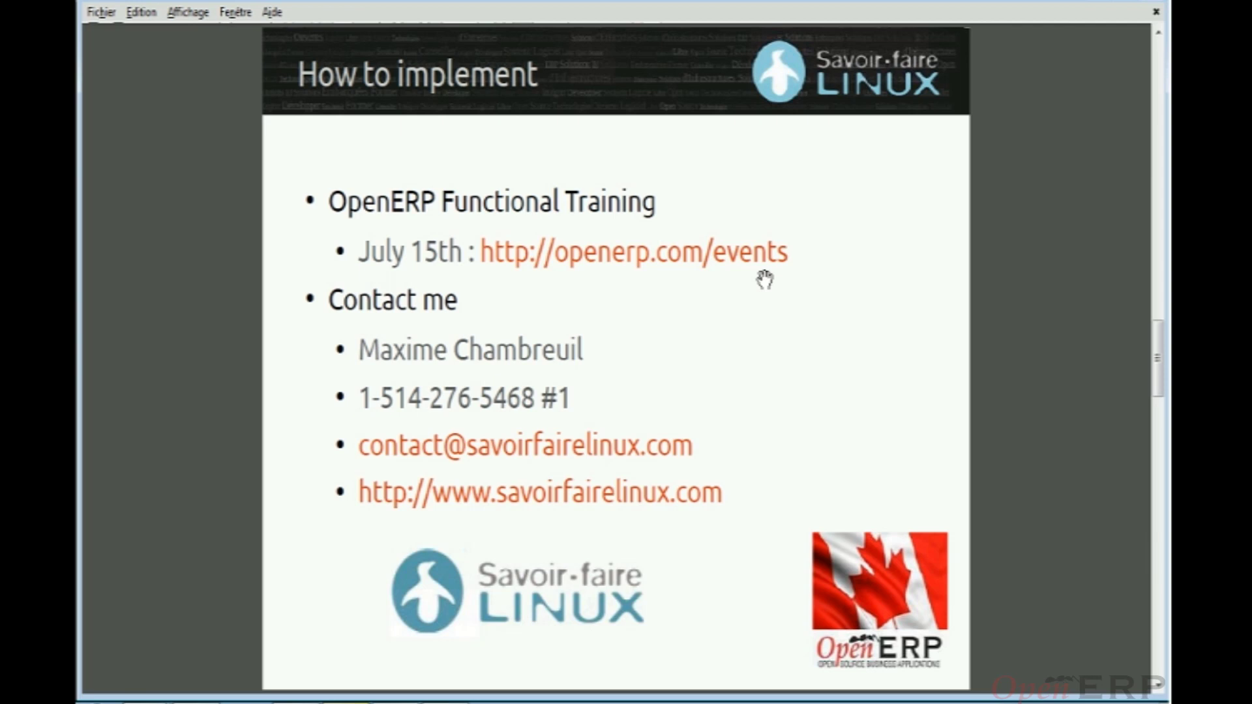
Advance the presentation to the How to contribute slide about joining OpenERP Canada on Launchpad
key(Page_Down)
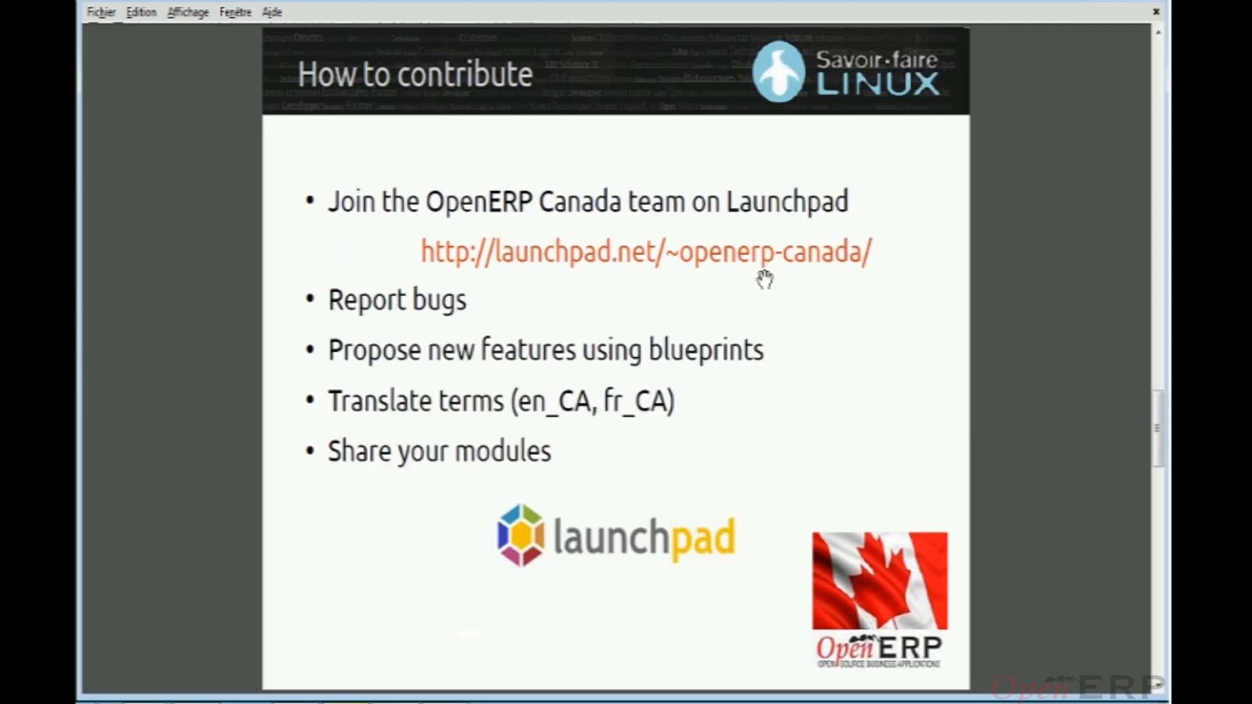